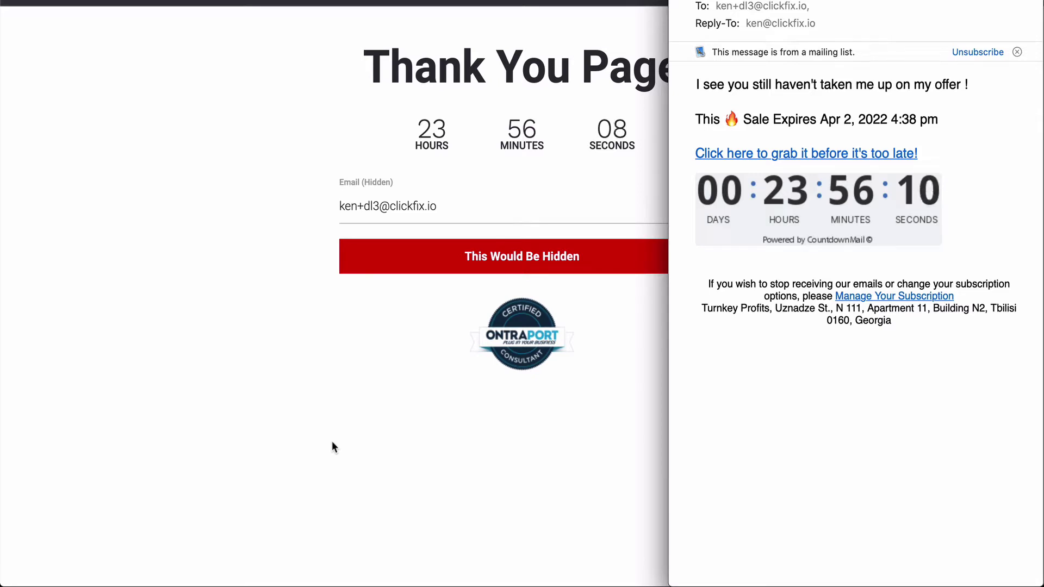
Switch to the #Clickfix #Demos Deadline 1 landing page in the page editor and look over its layout
left_click_drag(820, 120, 940, 124)
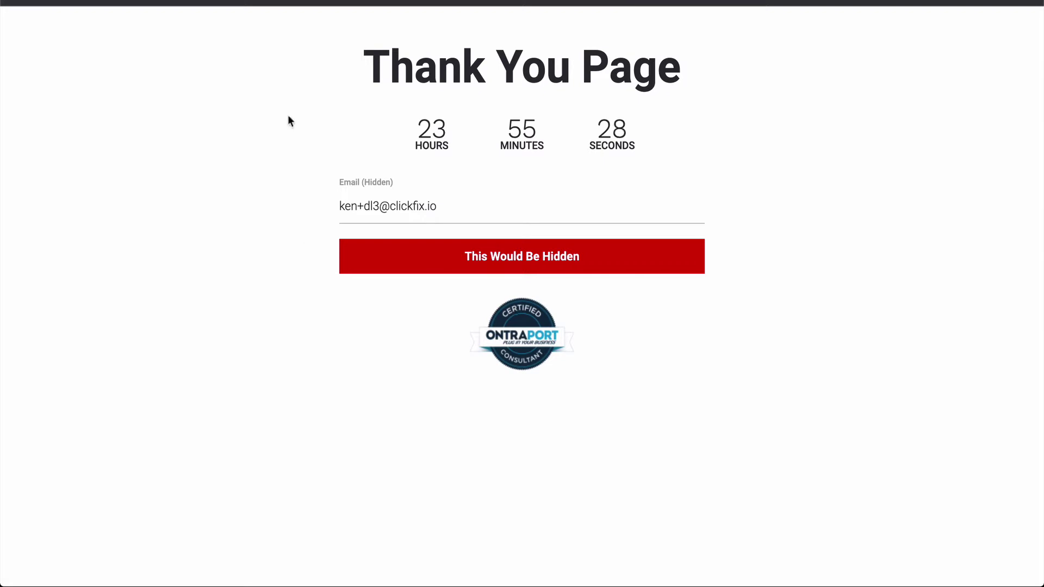
left_click(272, 2)
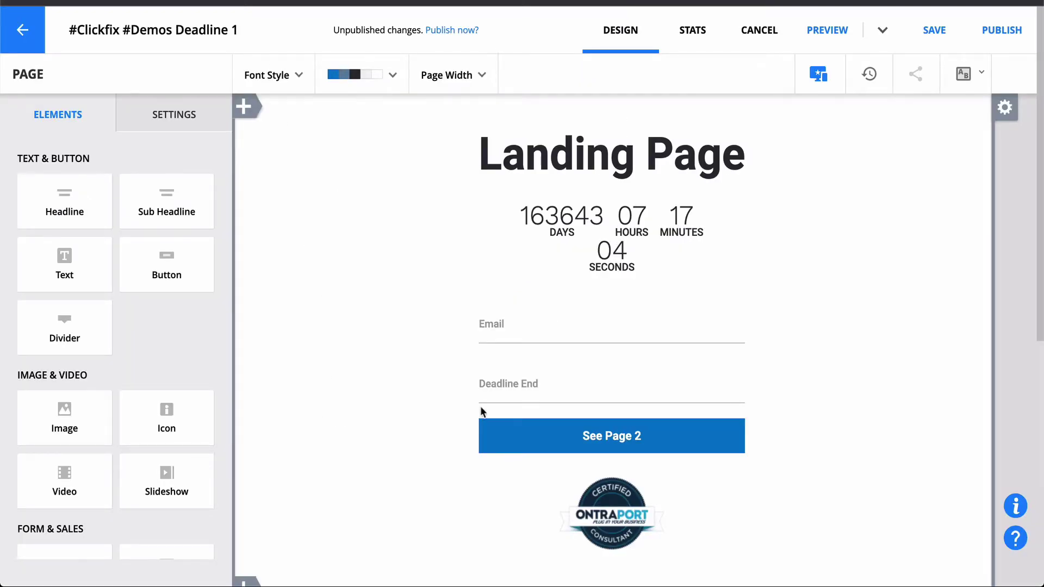
scroll(898, 244, "down", 4)
scroll(898, 244, "up", 4)
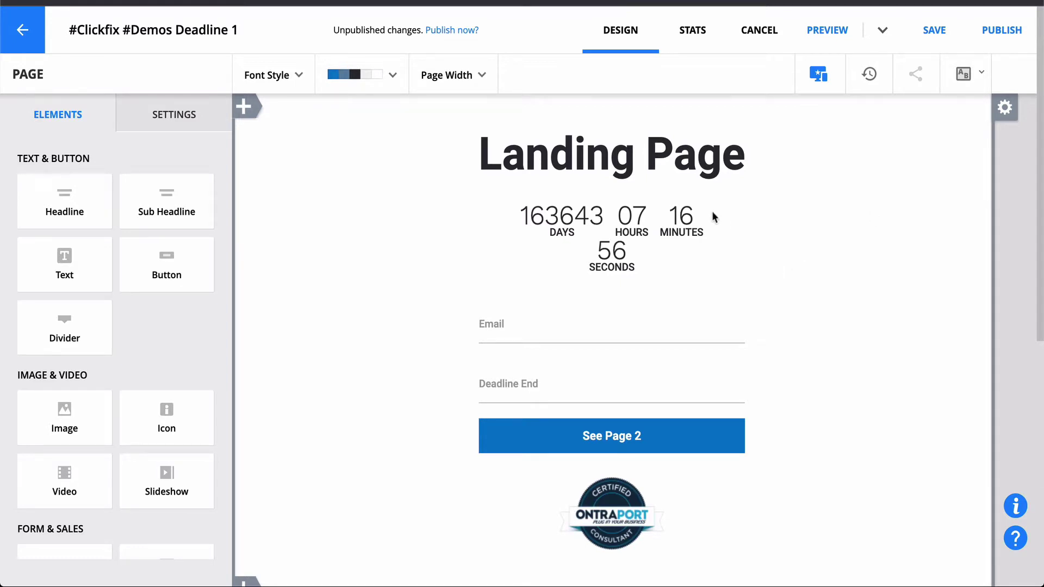
Inspect the landing page countdown timer's settings and its date selection without changing them
mouse_move(667, 230)
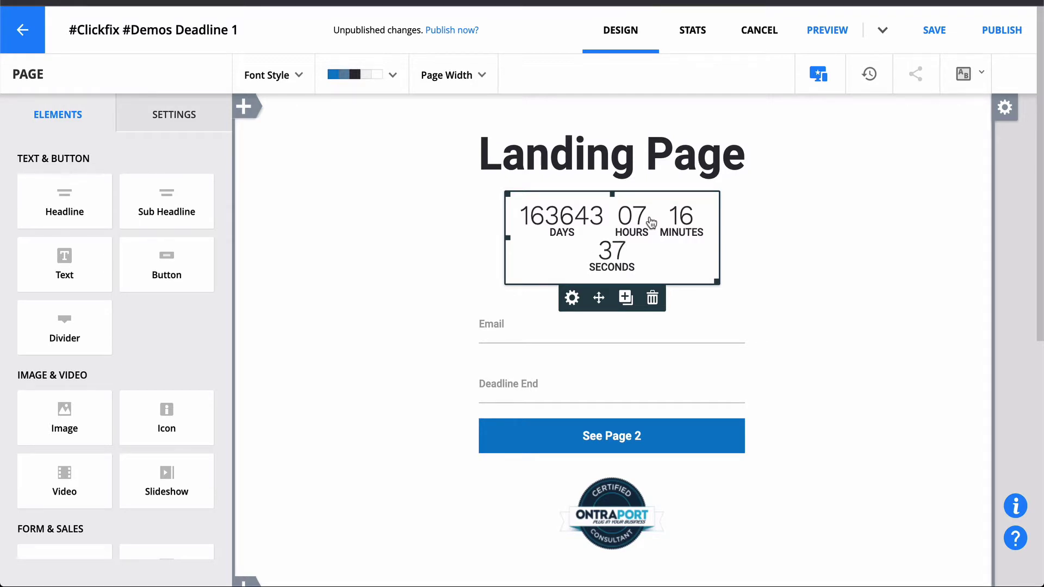
left_click(631, 223)
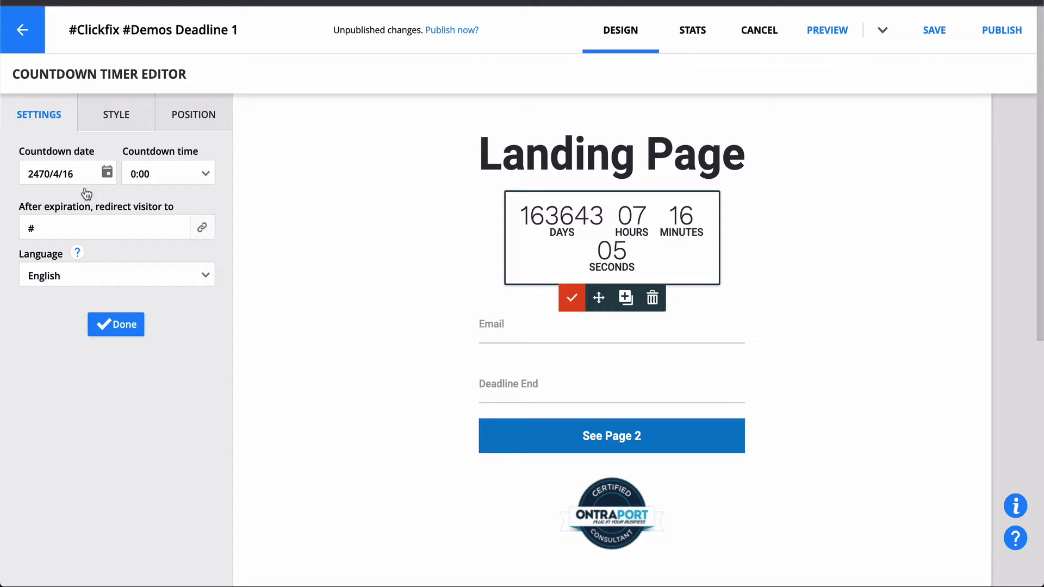
left_click(99, 174)
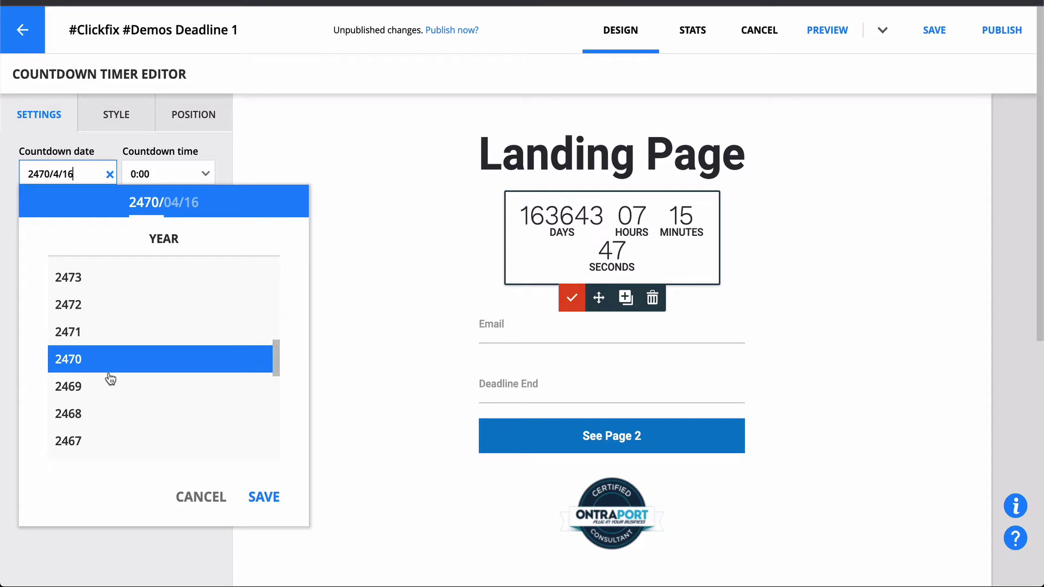
left_click(200, 505)
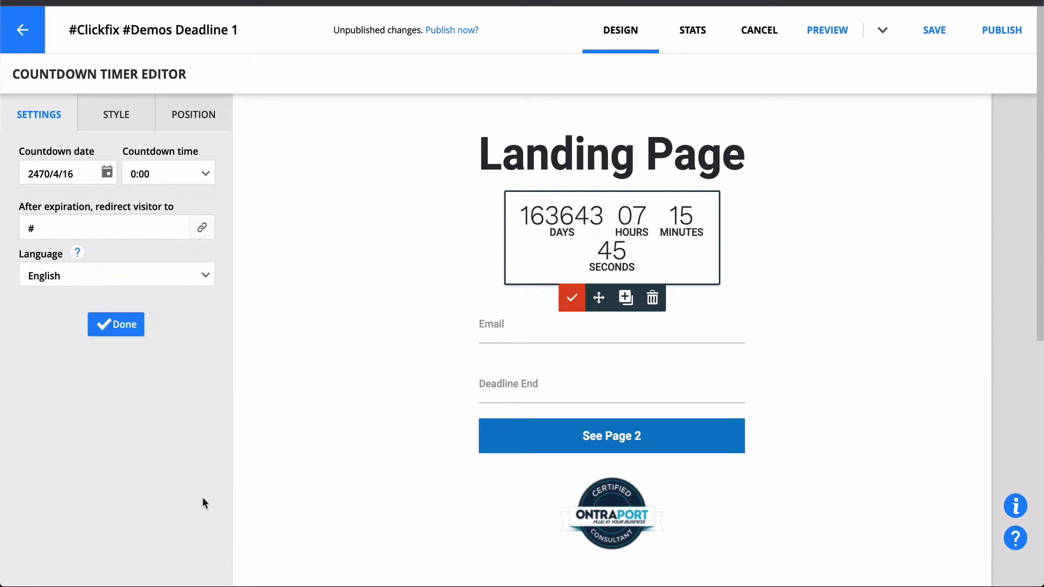
left_click(111, 325)
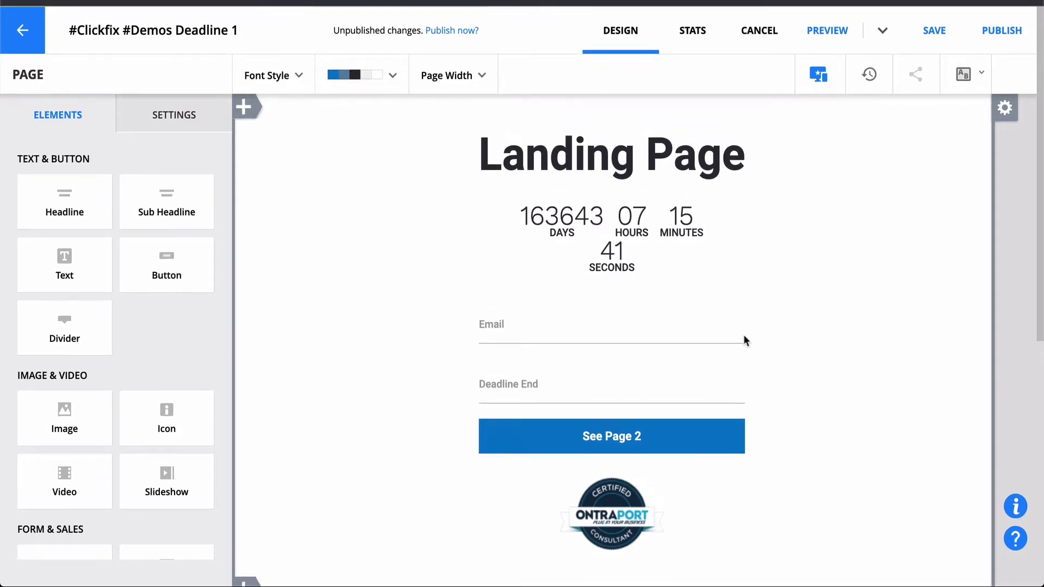
Inspect the Email and Deadline End form field settings, including the advanced prefill date and time option for Deadline End
left_click(659, 342)
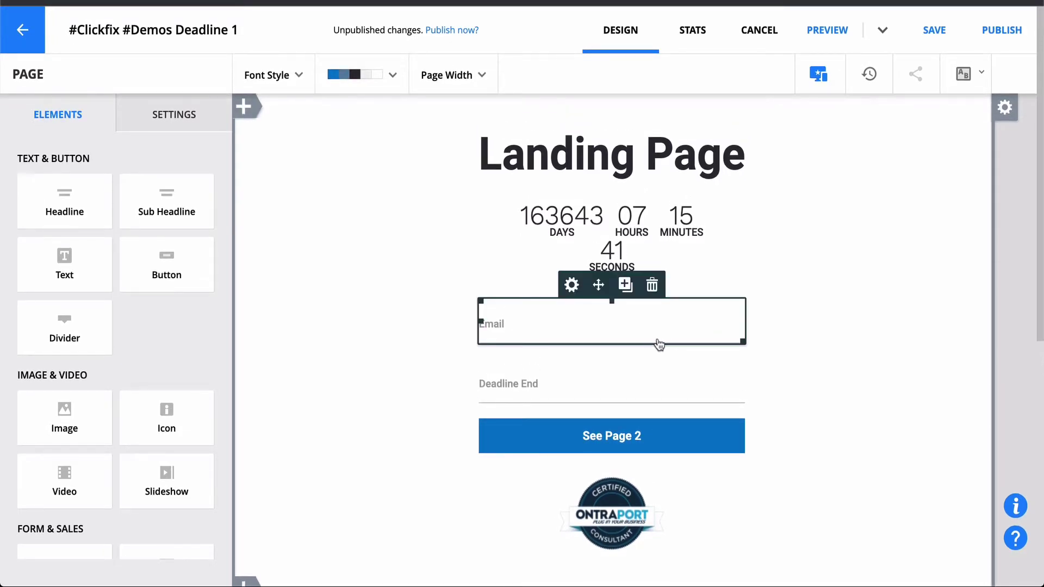
double_click(566, 333)
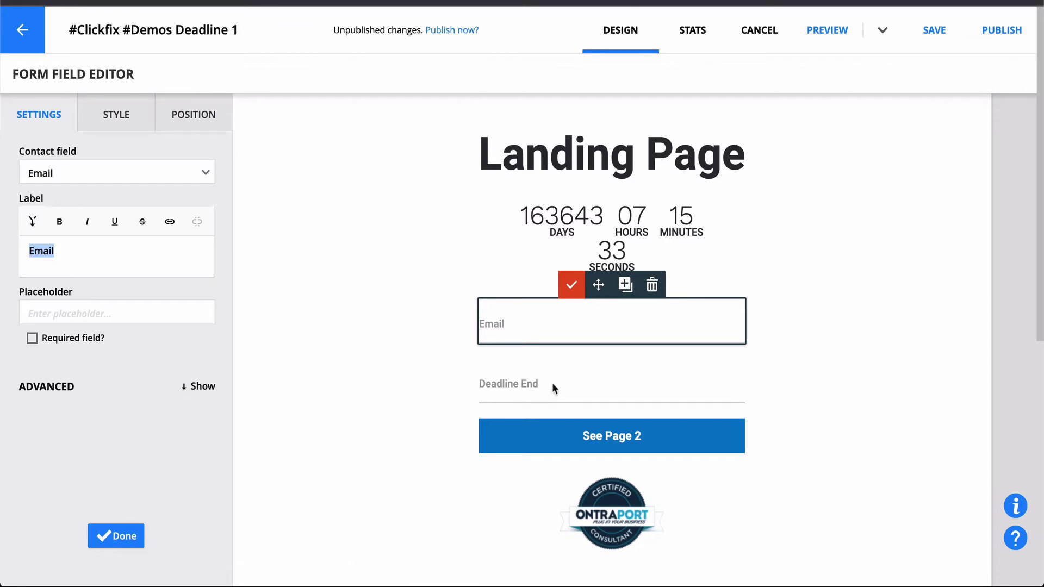
left_click(488, 390)
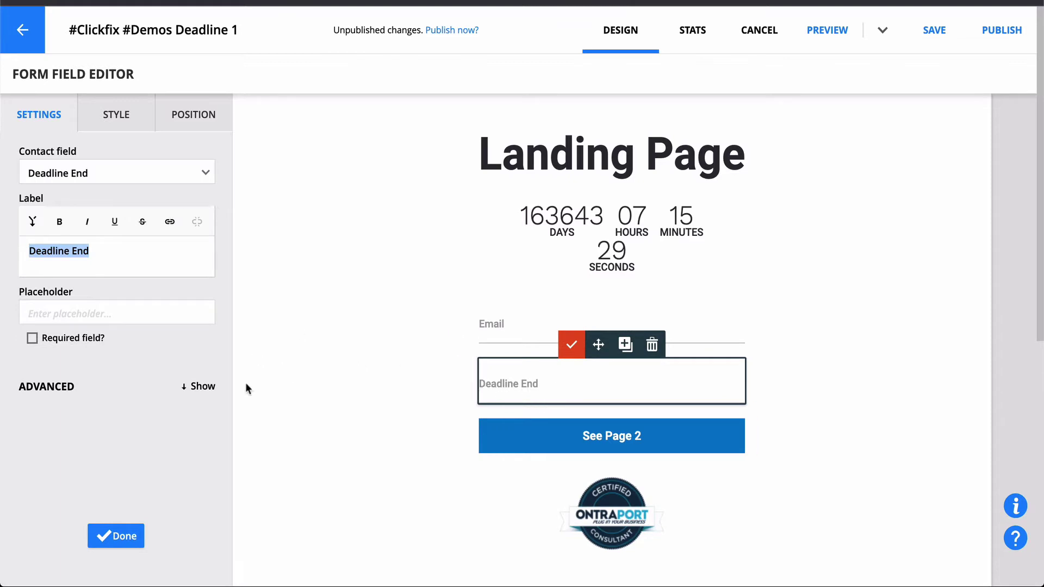
left_click(202, 388)
left_click(205, 445)
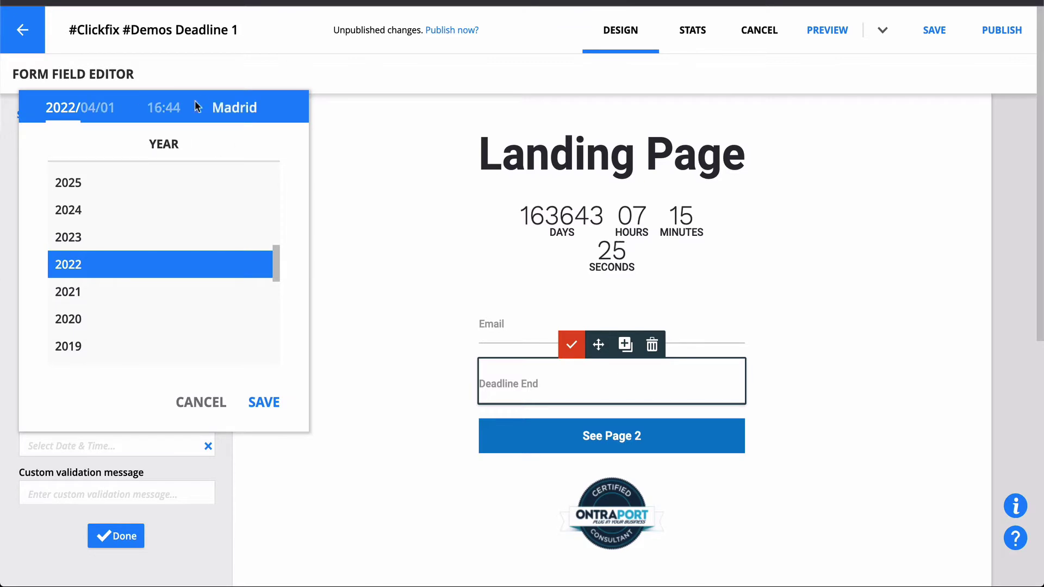
left_click(200, 403)
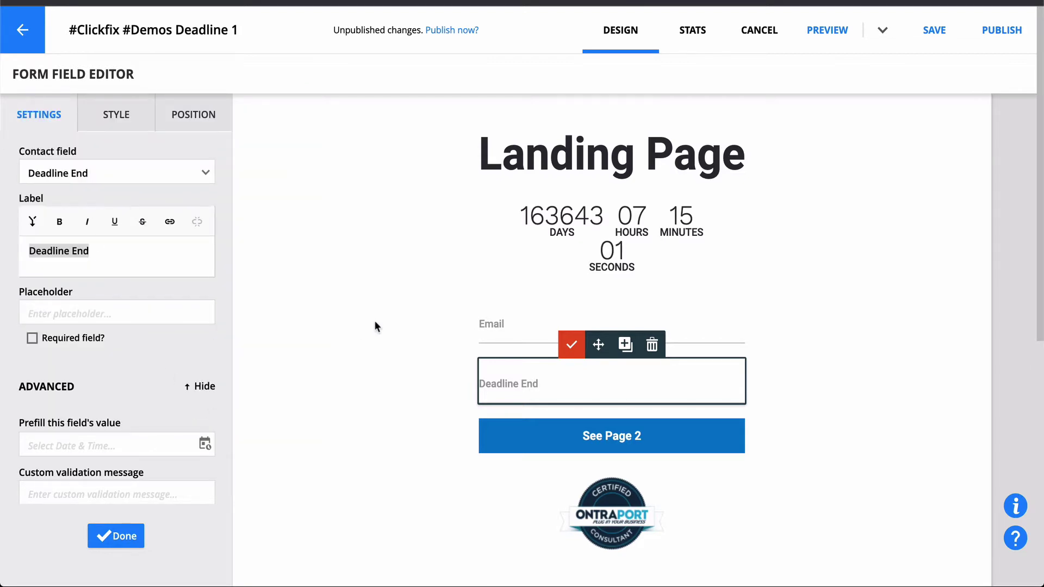
left_click(617, 434)
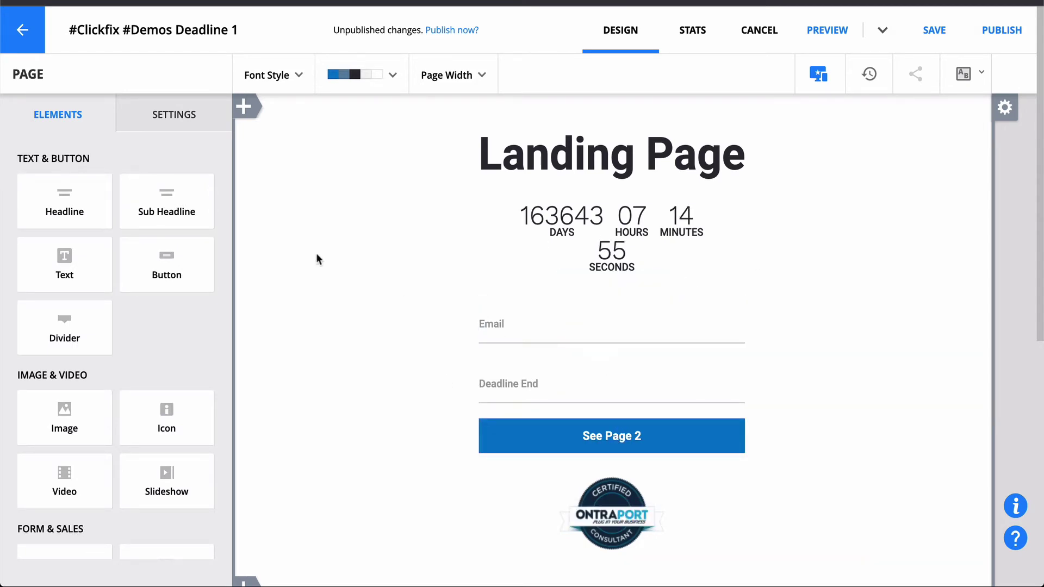
Open the page's custom header code and examine the ClickFix script line and the [Timer] shortcode with its type parameter
left_click(186, 121)
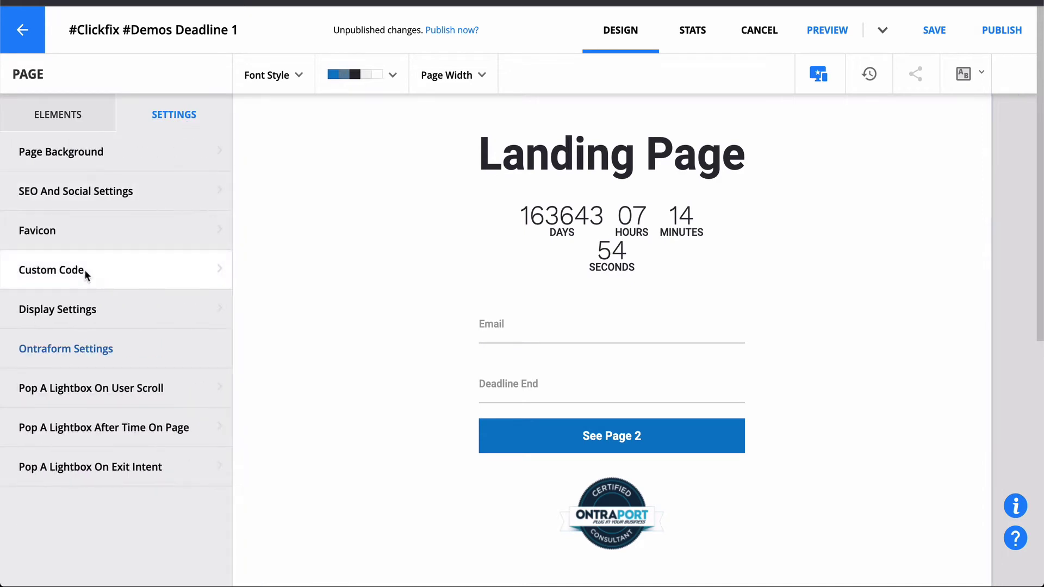
left_click(86, 273)
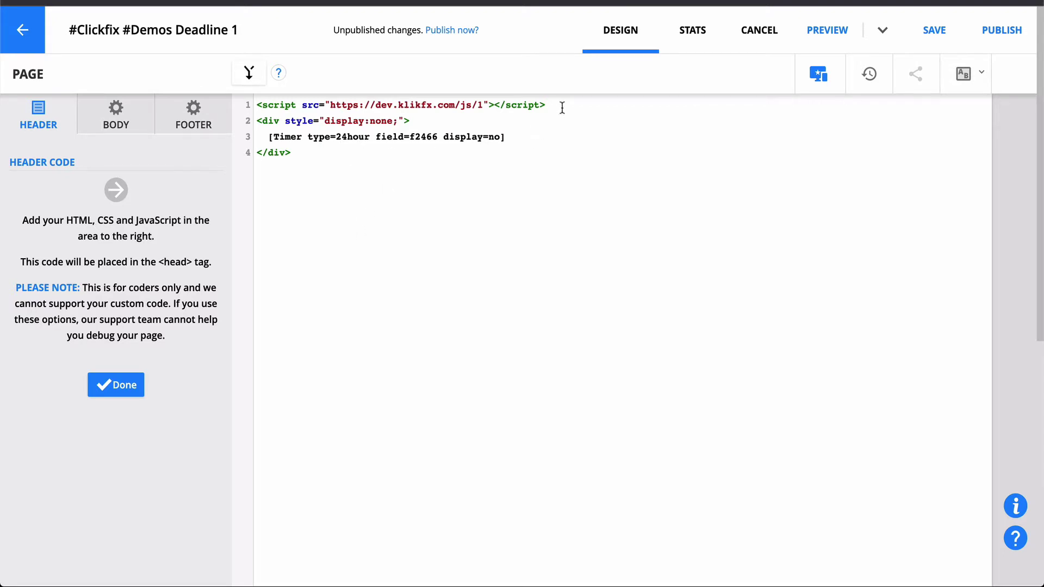
left_click_drag(561, 106, 252, 89)
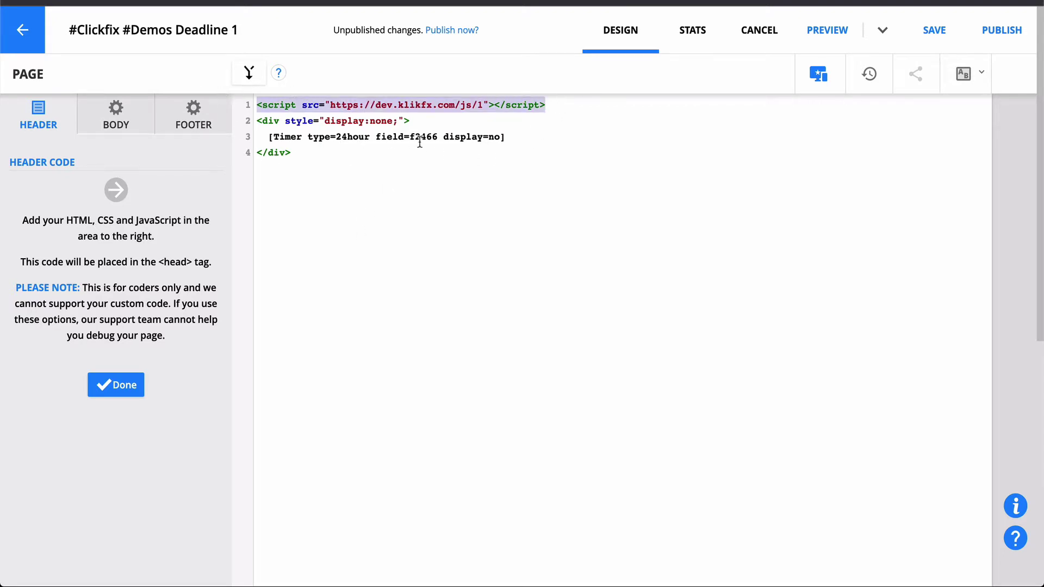
left_click(325, 161)
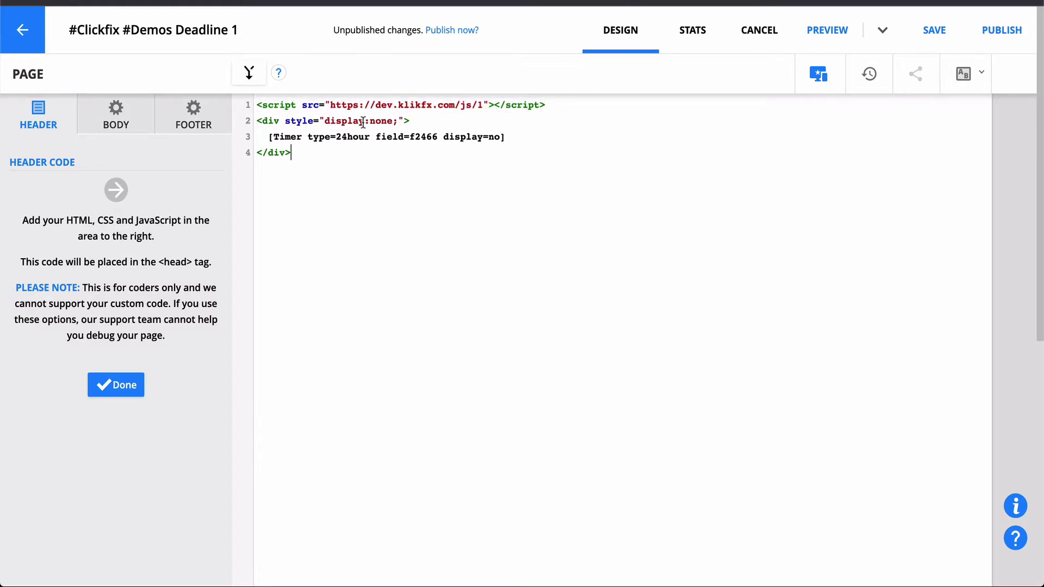
left_click_drag(269, 137, 508, 146)
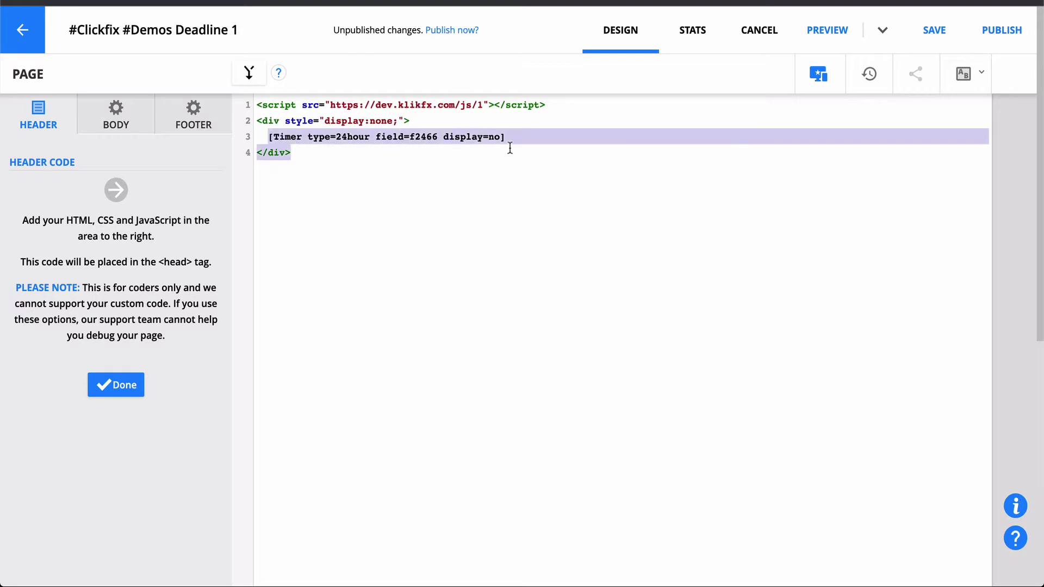
left_click(527, 137)
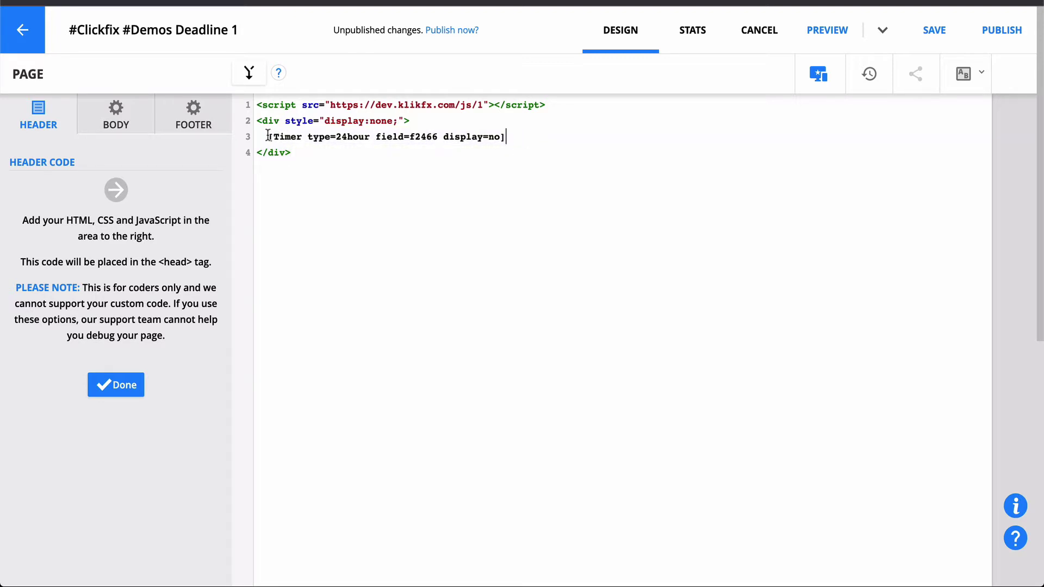
left_click_drag(269, 136, 370, 141)
left_click(307, 137)
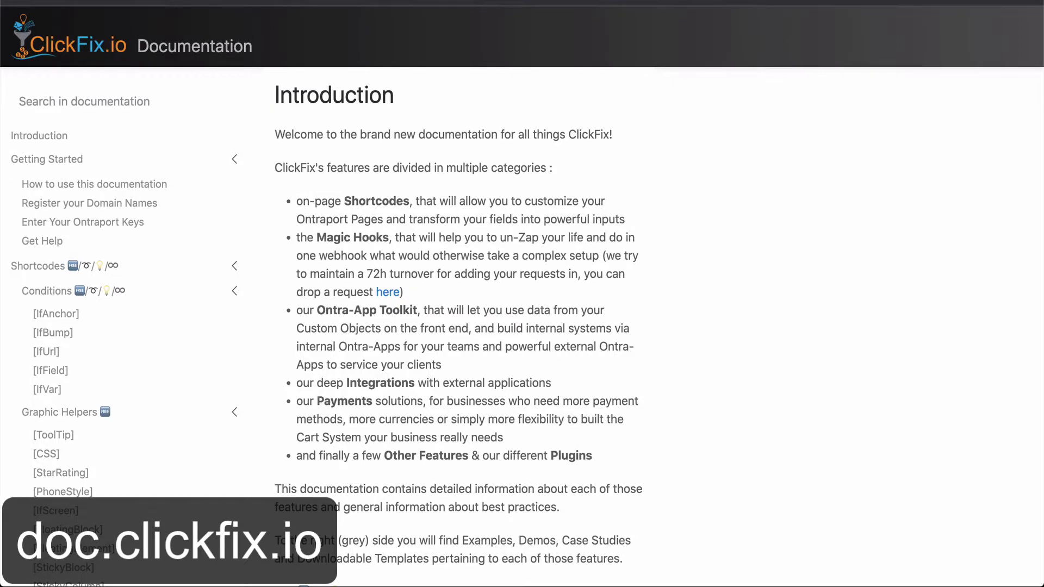
Search the ClickFix documentation for "timer" and open the [Timer] shortcode entry
left_click(152, 108)
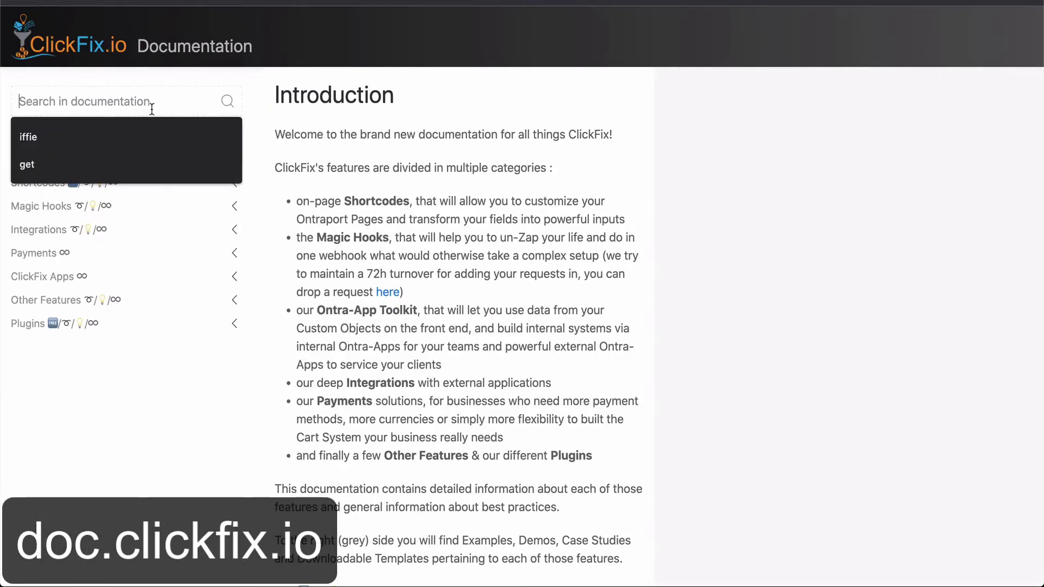
type("timer")
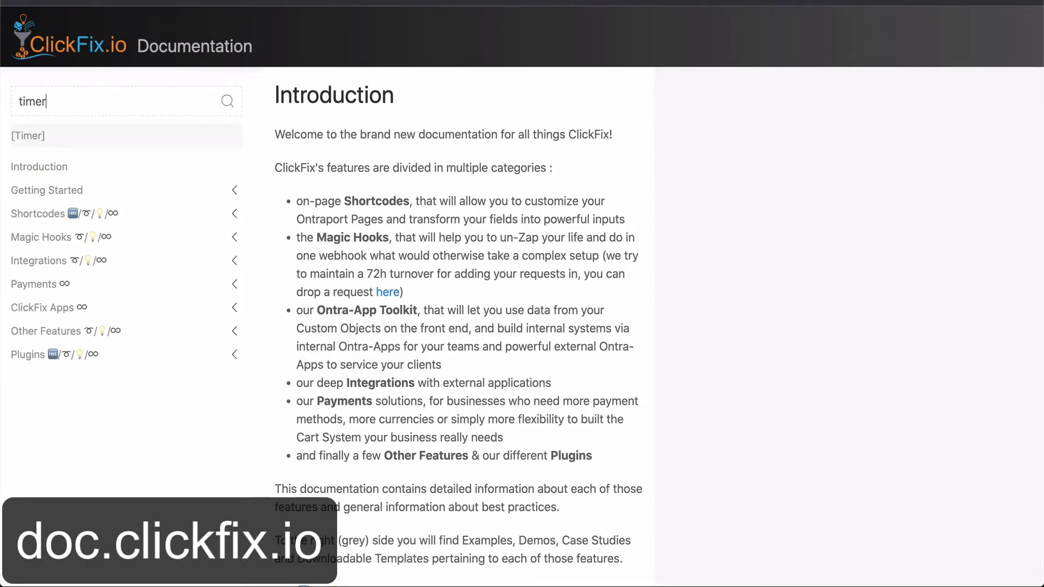
left_click(33, 136)
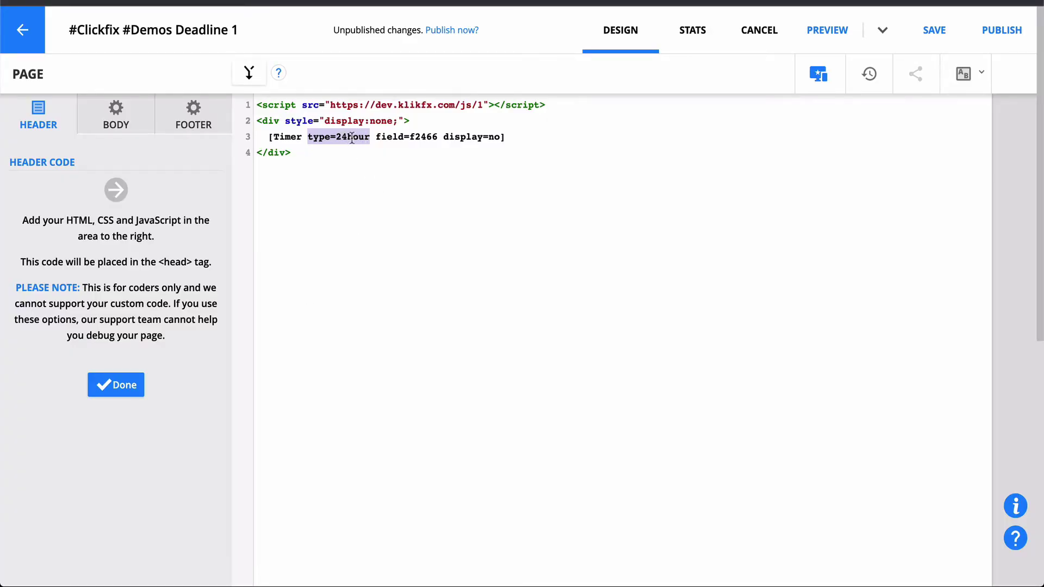
Check the field ID in the header code's [Timer] shortcode, close the code editor, and reload the live page
double_click(426, 138)
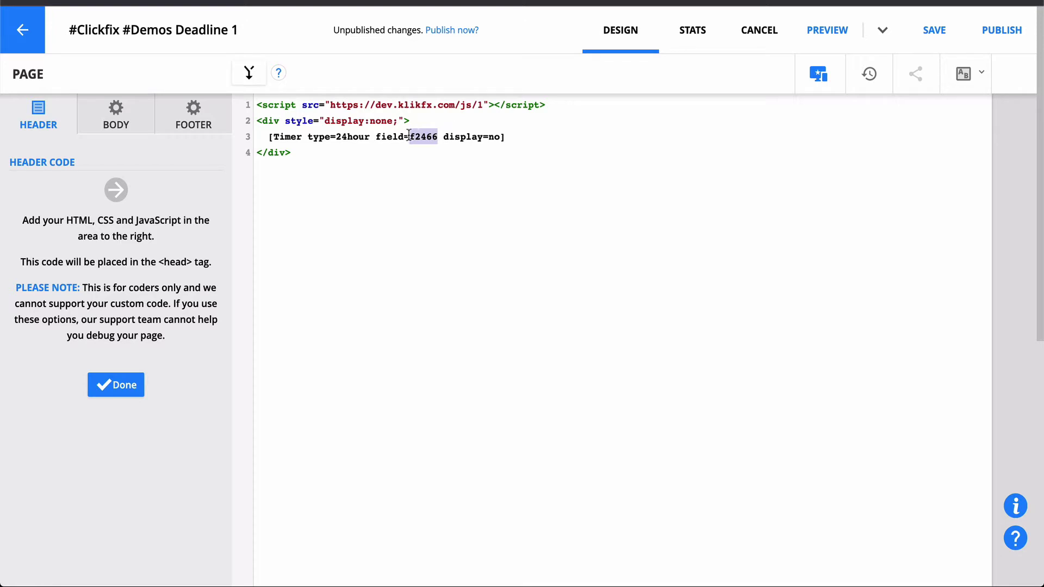
left_click(444, 138)
left_click(112, 386)
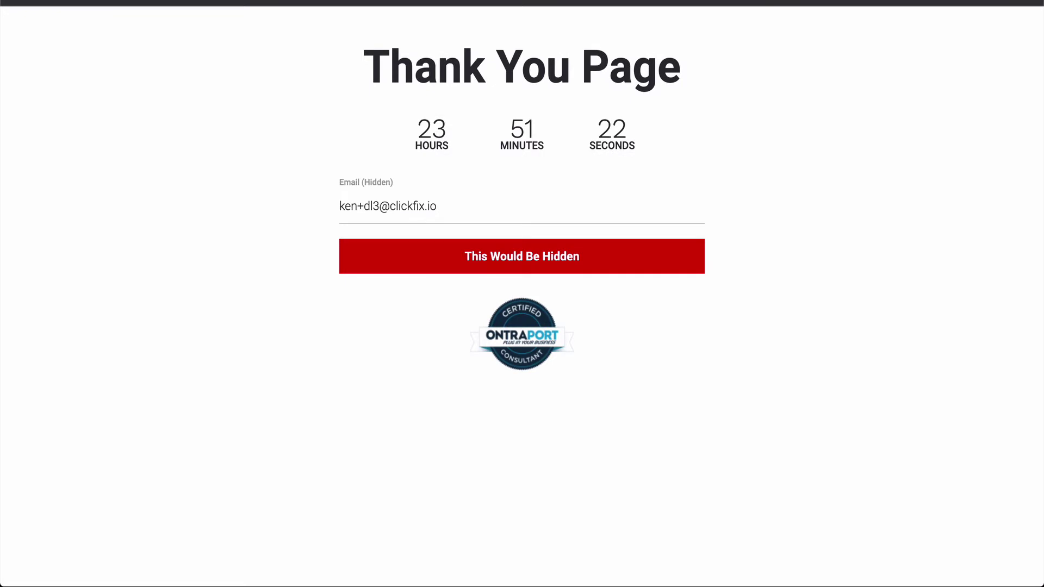
key("super+l")
key("Return")
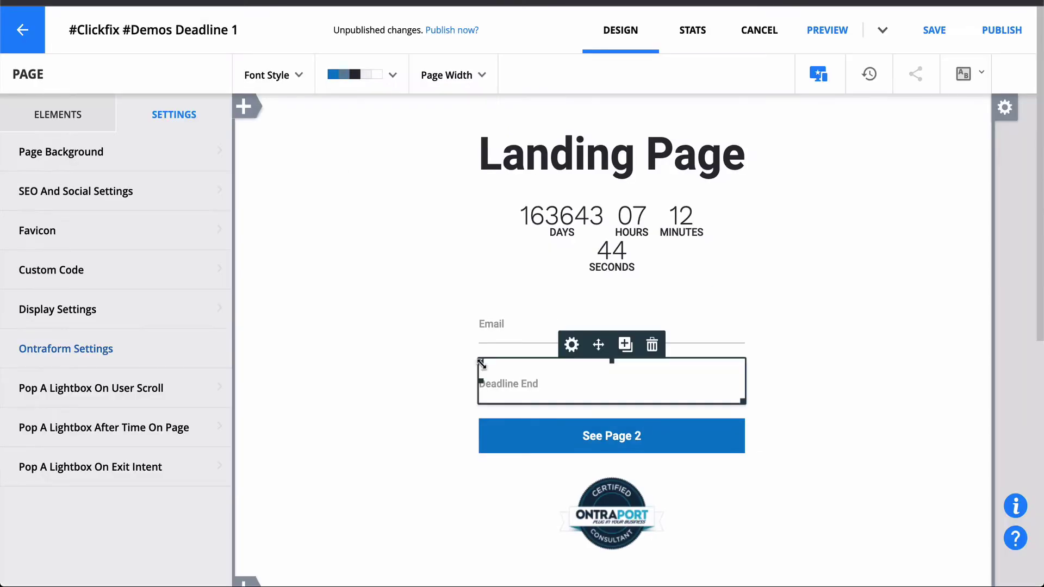
Comment out the [Timer] shortcode line in the header code with <!-- and -->, and publish the landing page
left_click(144, 267)
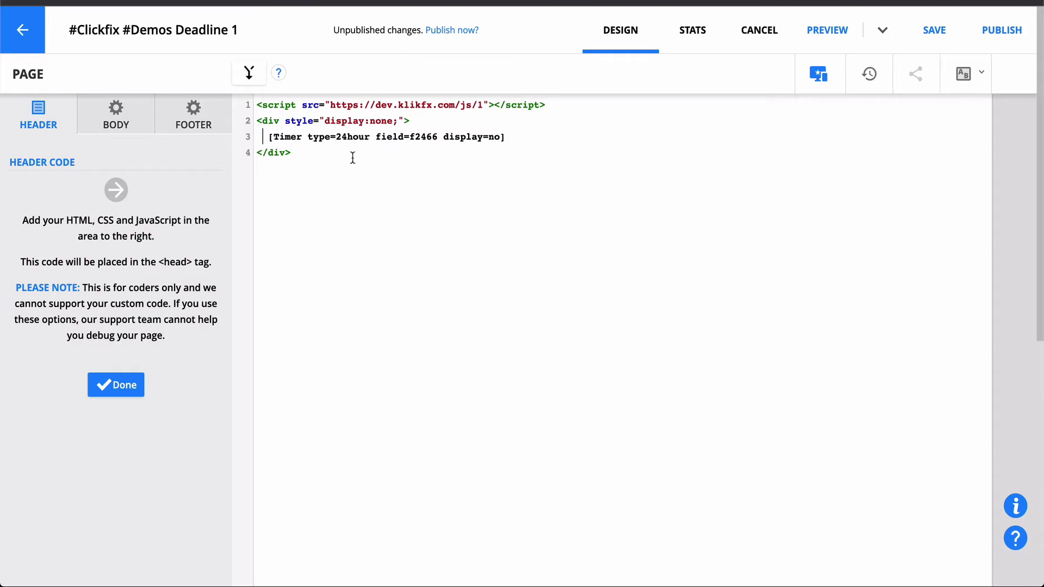
type("<!--")
left_click(552, 136)
type("-->")
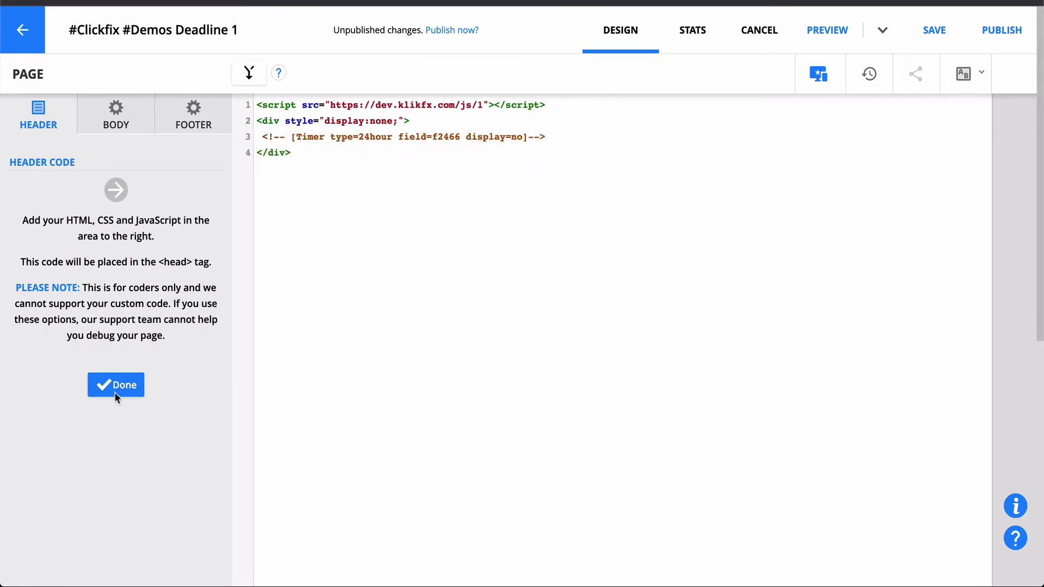
left_click(113, 388)
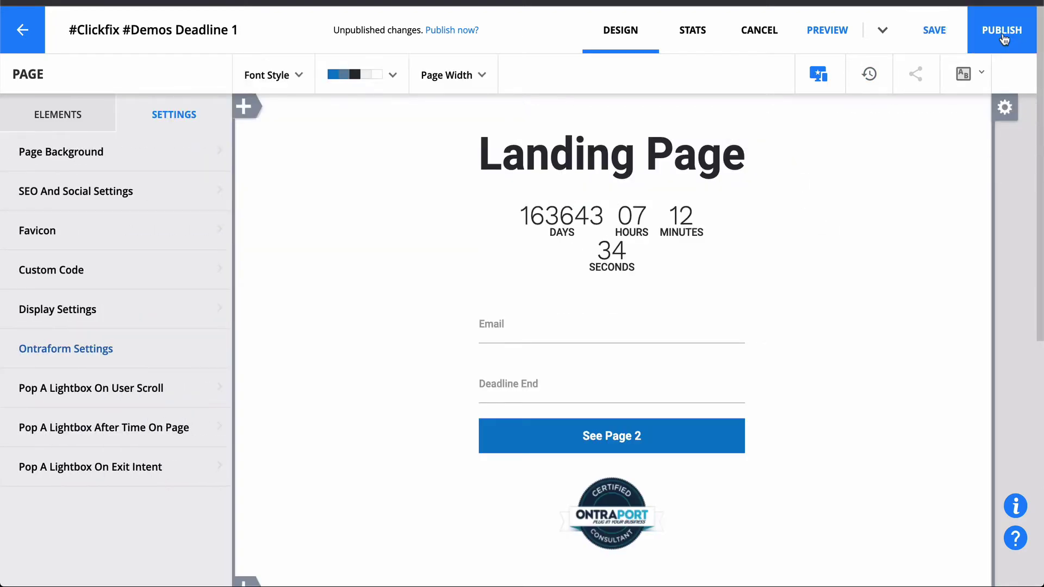
left_click(1002, 30)
left_click(766, 491)
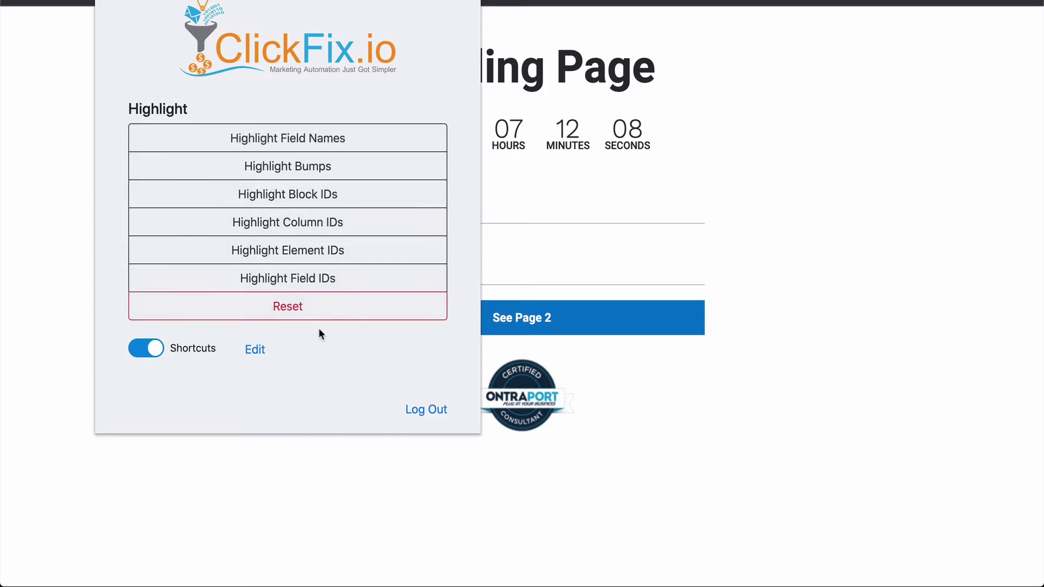
Highlight the field IDs on the live landing page to identify the Deadline End field, and return to the page editor
left_click(344, 280)
left_click(769, 302)
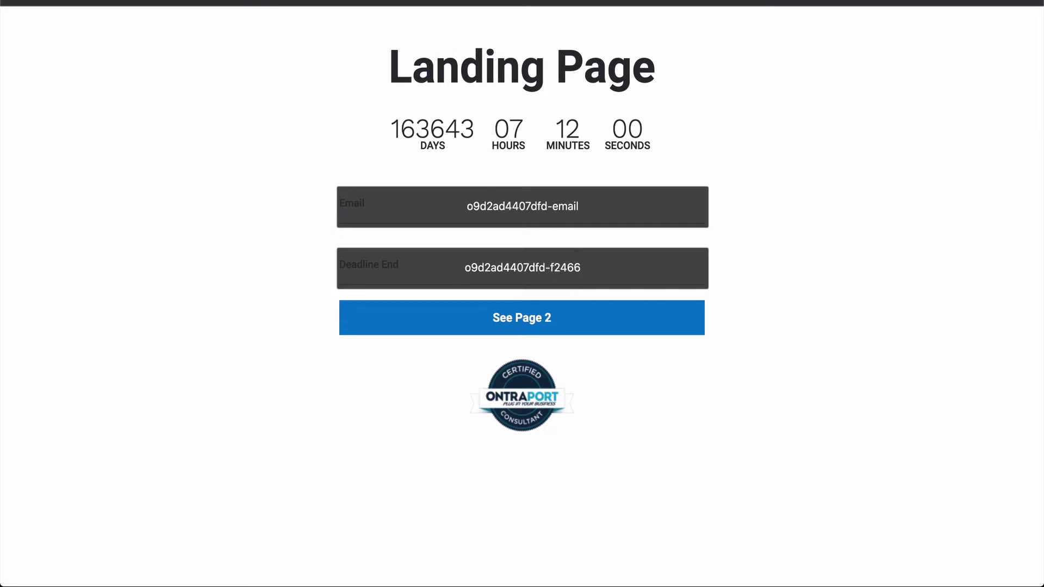
key("super+w")
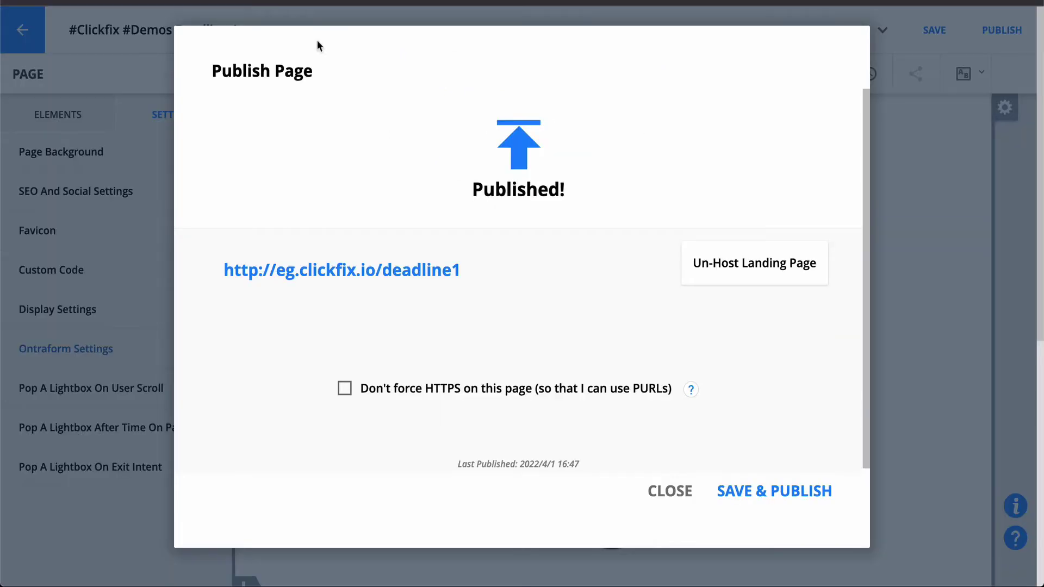
left_click(648, 491)
Remove the <!-- and --> comment marks around the [Timer] shortcode line in the page's header code
left_click(163, 273)
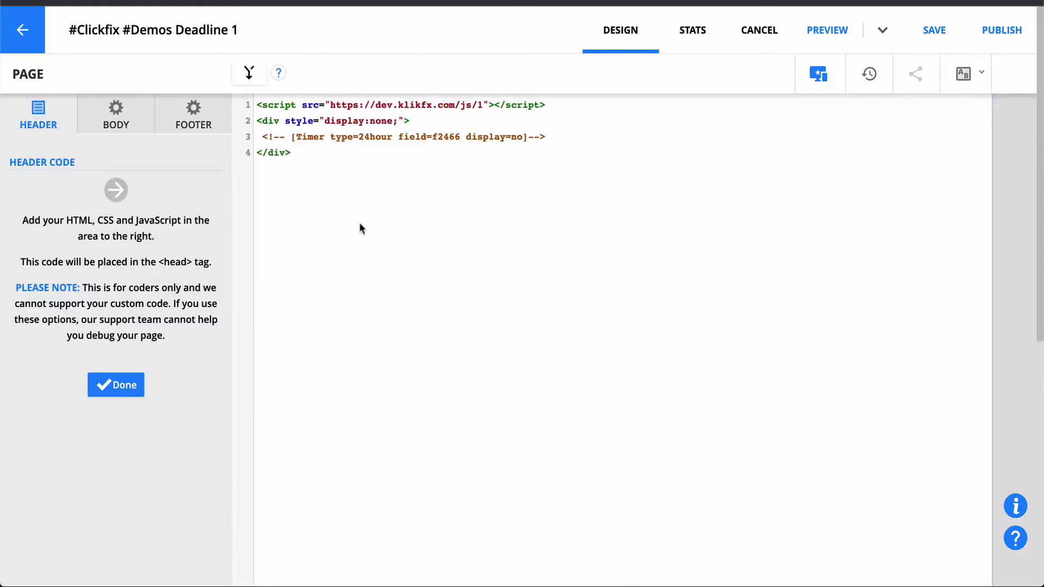
left_click_drag(292, 139, 231, 140)
key("BackSpace")
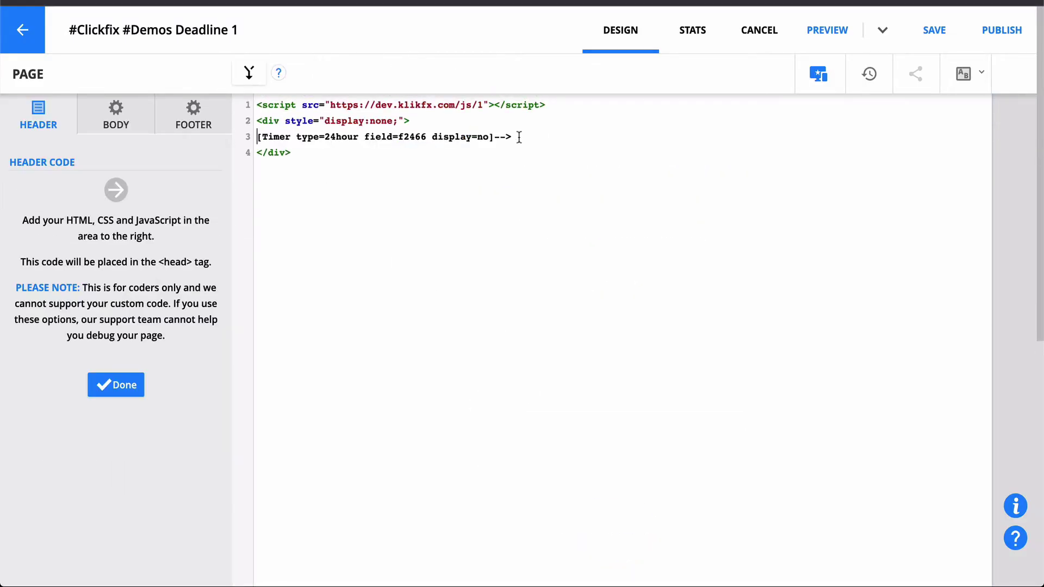
left_click(536, 138)
key("BackSpace")
key("BackSpace")
key("BackSpace")
Check the shortcode's field=f2466 parameter, close the code editor, and publish the landing page
left_click(409, 138)
left_click_drag(365, 138, 428, 136)
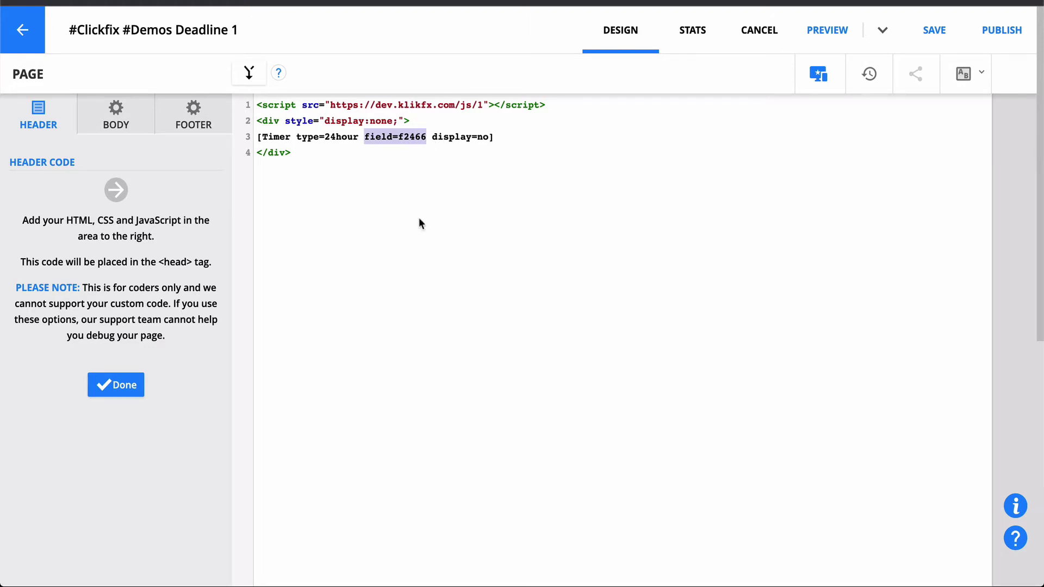
left_click(115, 385)
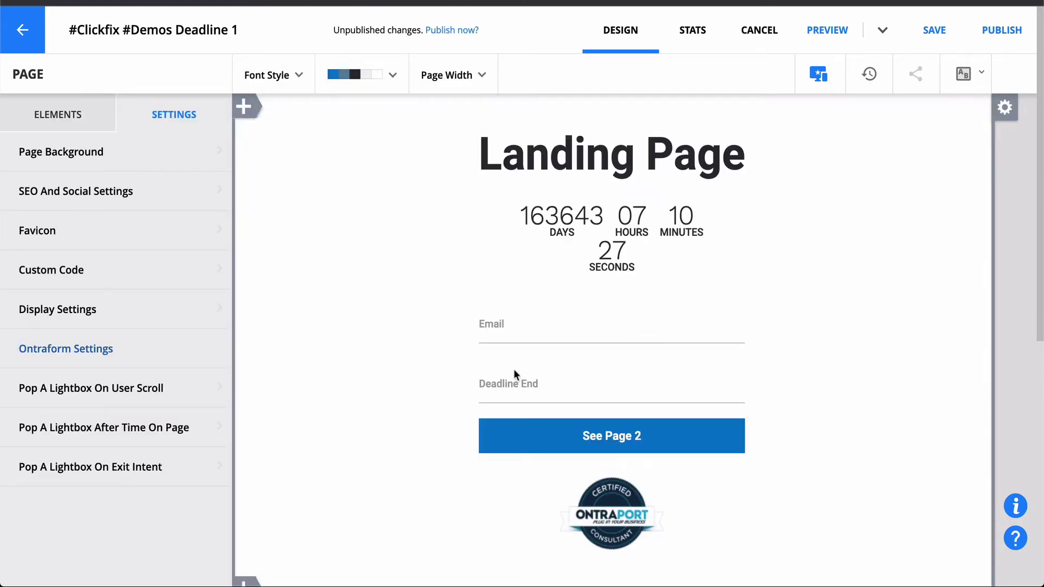
scroll(746, 289, "down", 7)
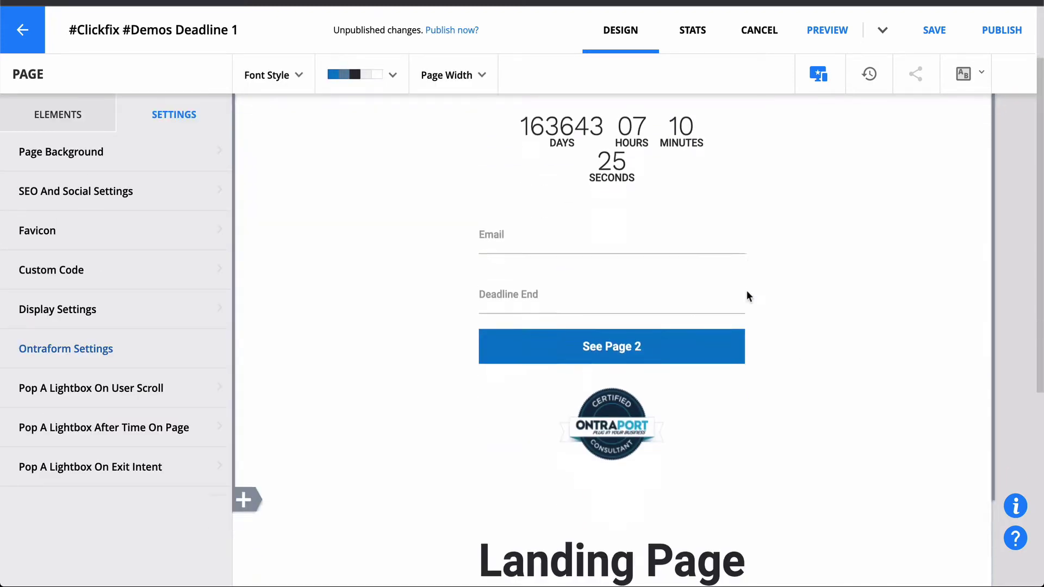
scroll(825, 340, "up", 7)
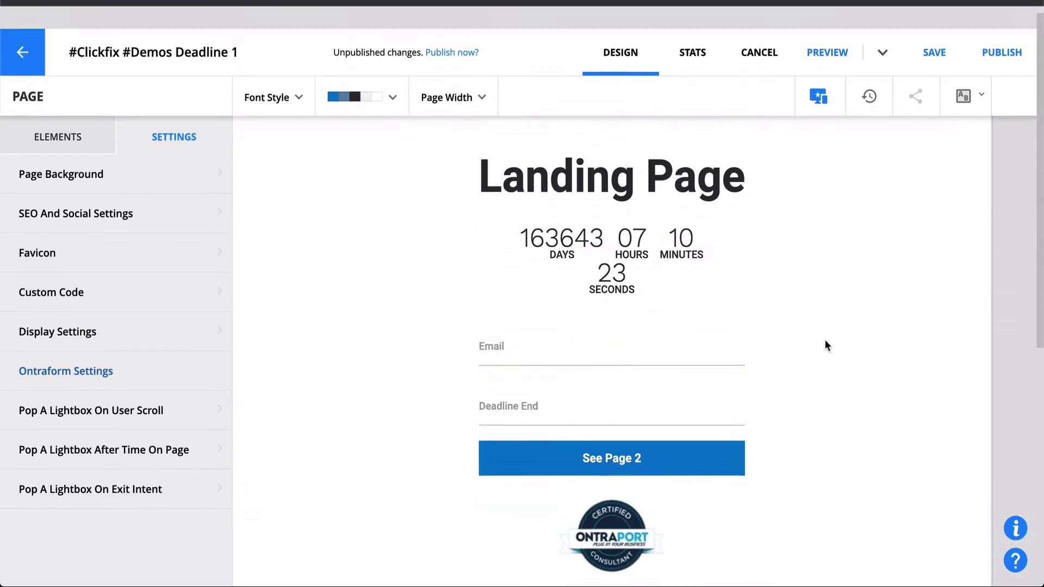
left_click(1001, 30)
left_click(764, 484)
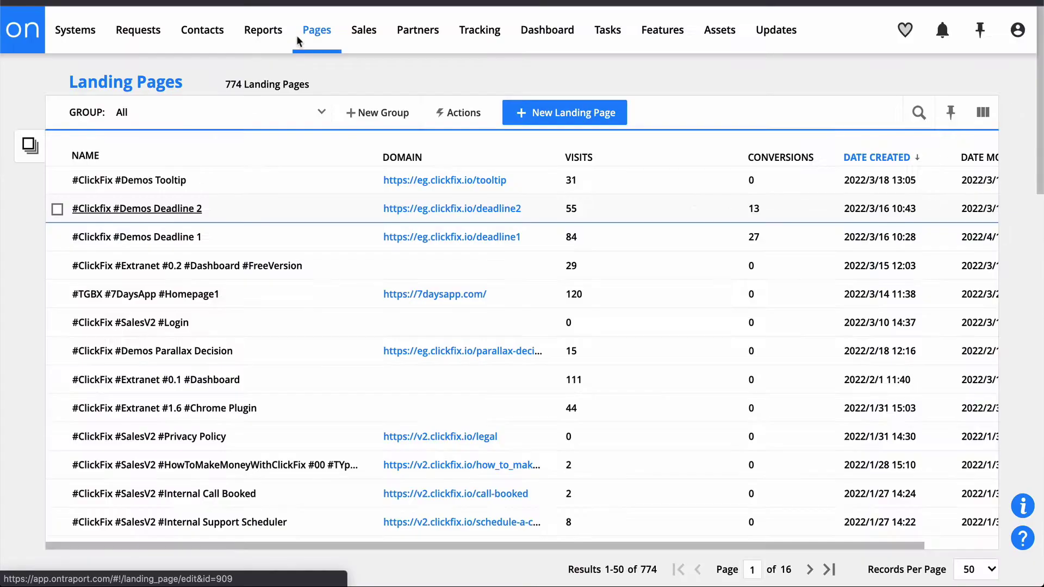
Open the form settings of the See Page 2 button on the Deadline 1 page and find the custom redirect URL
left_click(296, 35)
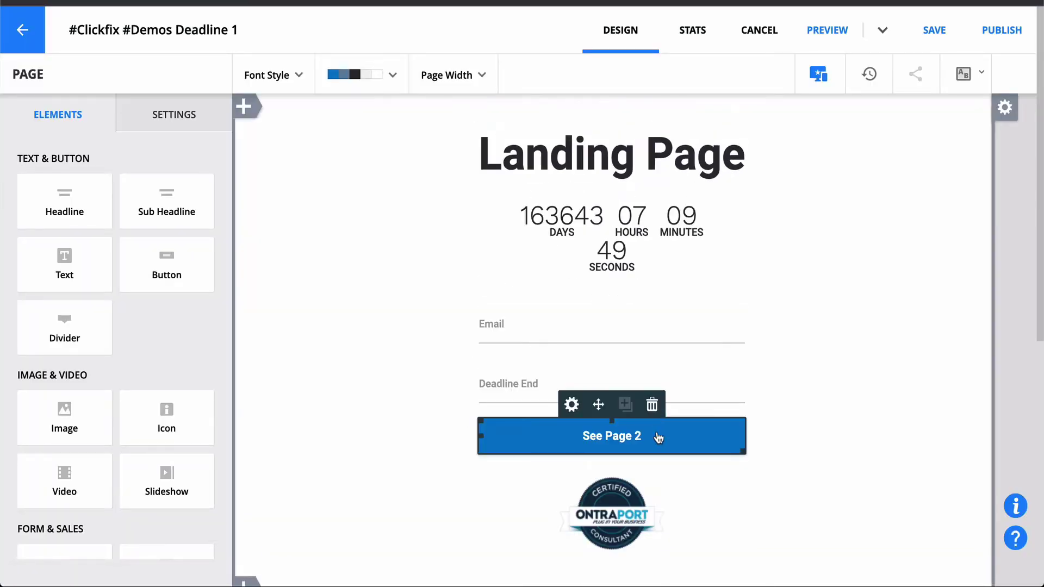
left_click(660, 436)
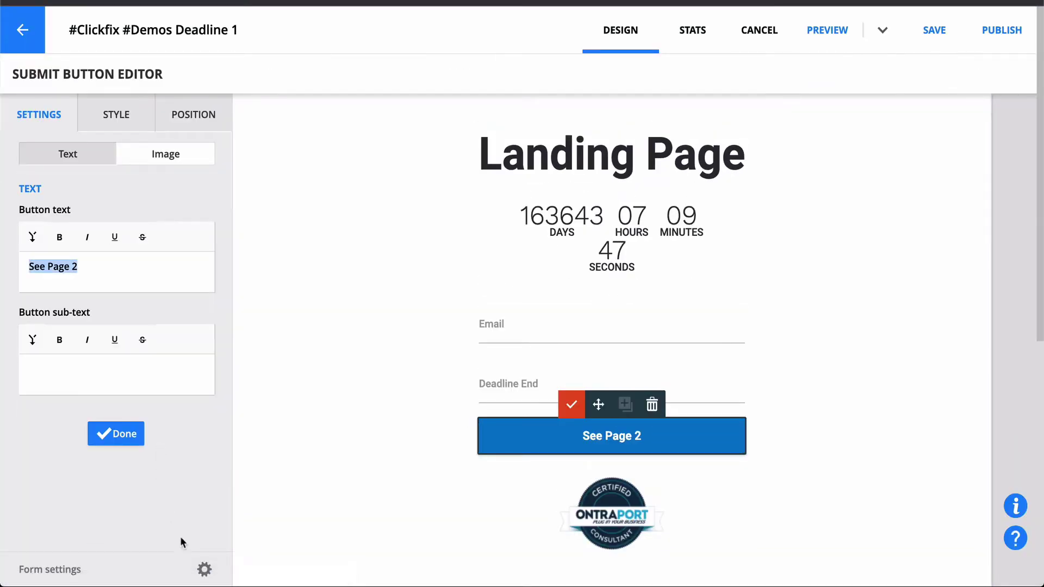
left_click(204, 569)
scroll(569, 275, "down", 20)
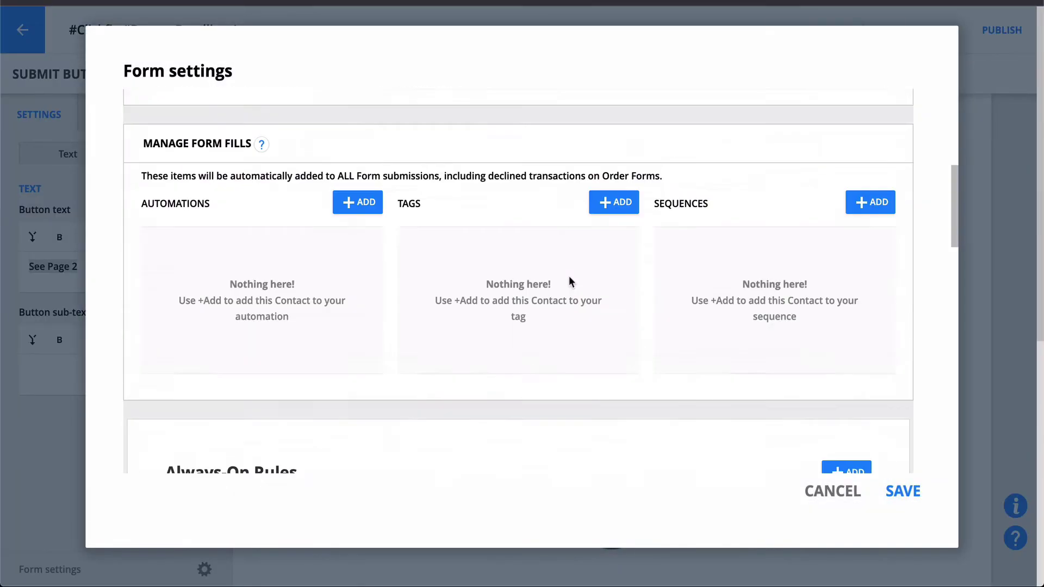
scroll(569, 276, "down", 3)
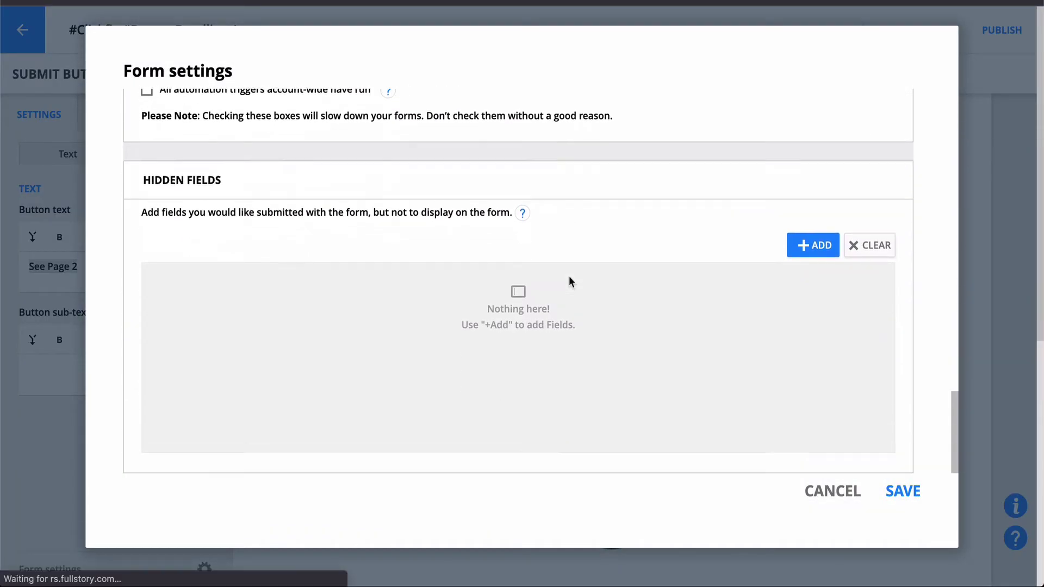
scroll(569, 276, "up", 10)
scroll(568, 282, "up", 5)
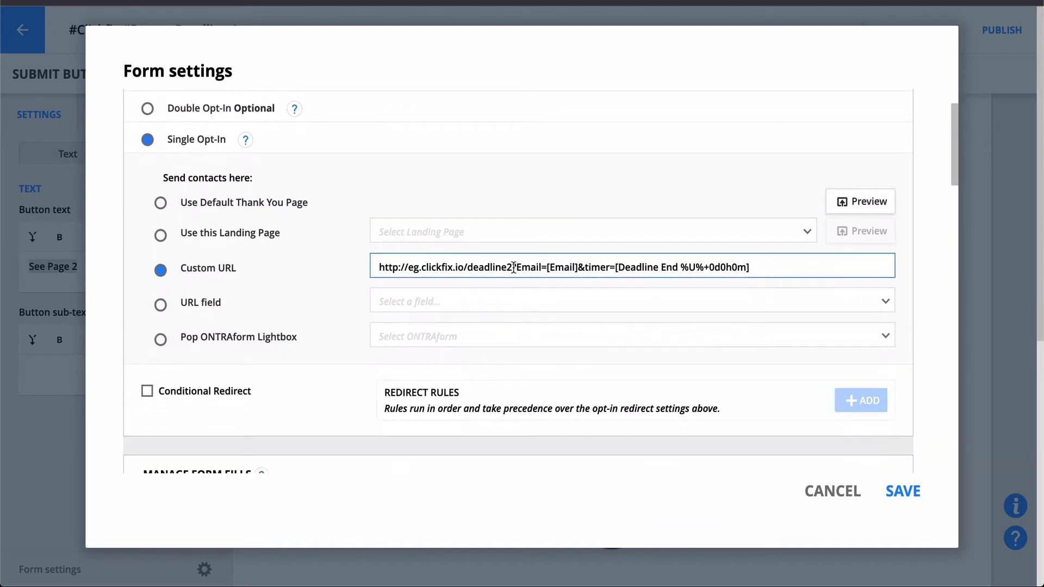
Examine the Email and timer parameters in the custom redirect URL, and close the form settings without saving
left_click_drag(514, 269, 540, 267)
left_click(614, 269)
left_click_drag(614, 268, 761, 269)
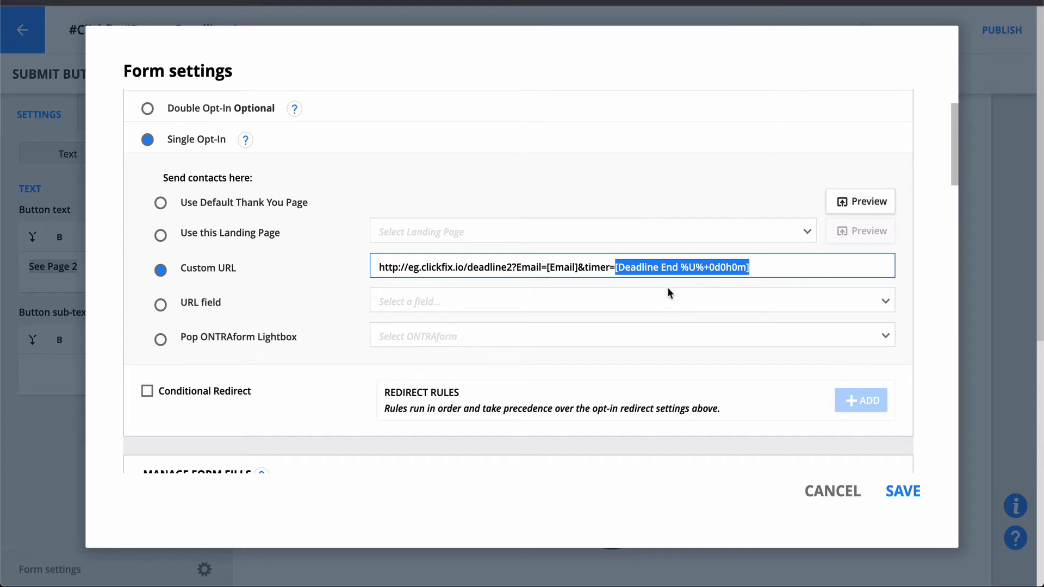
left_click(766, 269)
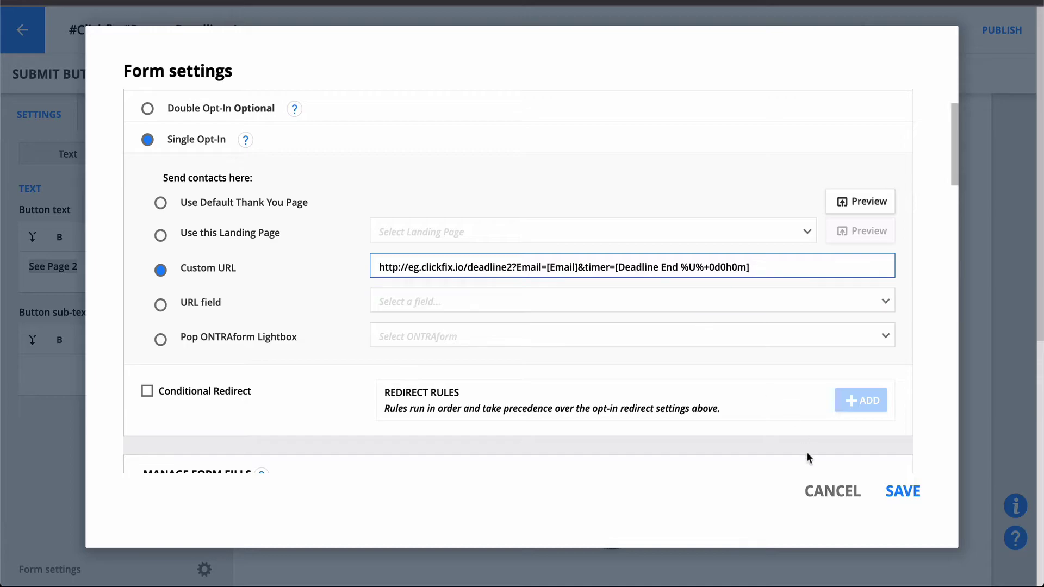
left_click(819, 491)
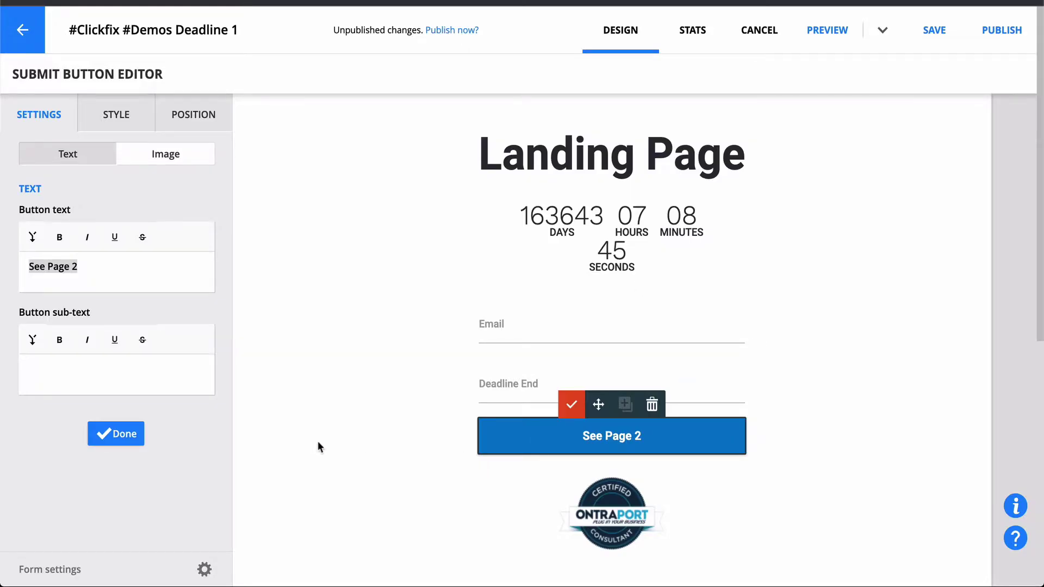
Add a text element above the See Page 2 button and clear its sample text
left_click(365, 448)
left_click_drag(72, 274, 584, 389)
left_click(610, 428)
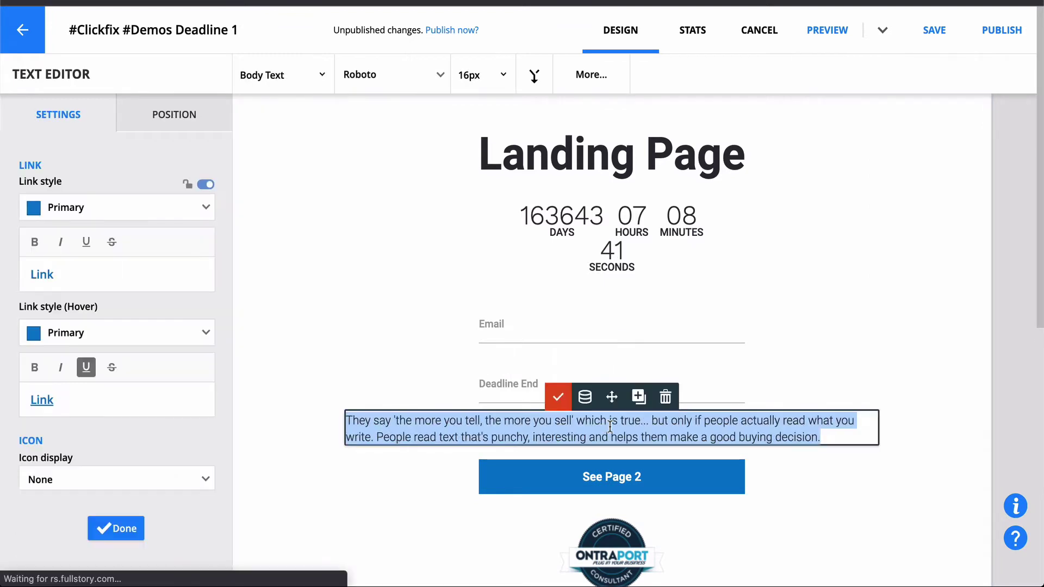
key("BackSpace")
Insert the Deadline End merge field into the text element, formatted as UNIX Timestamp with no offset
left_click(535, 78)
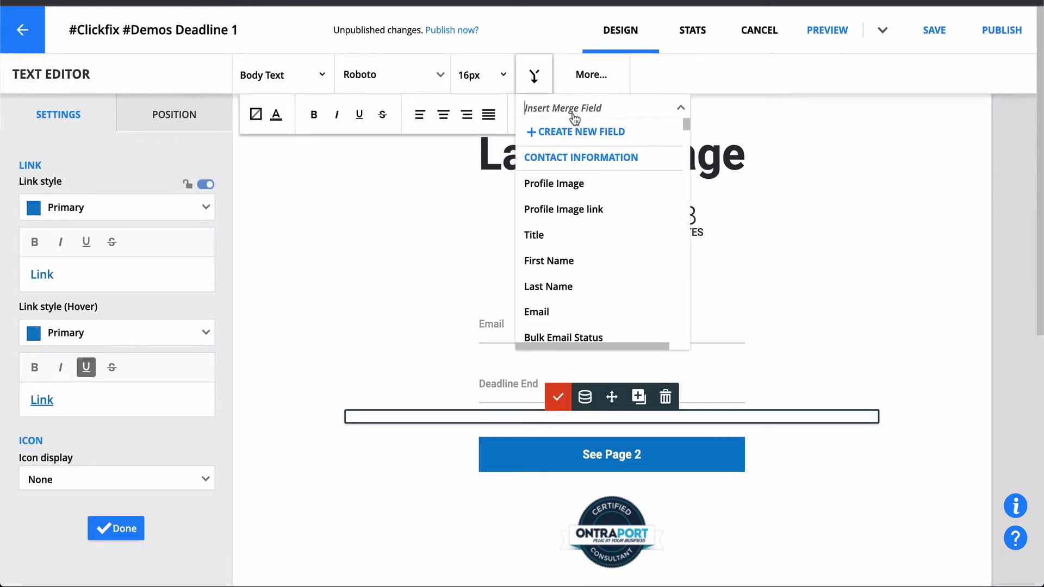
type("deadl")
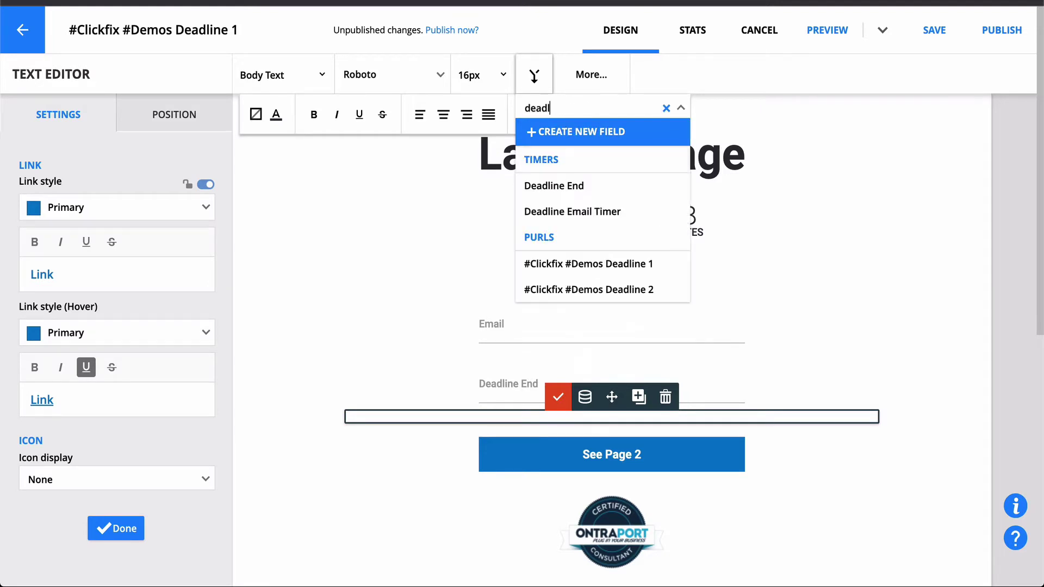
left_click(596, 187)
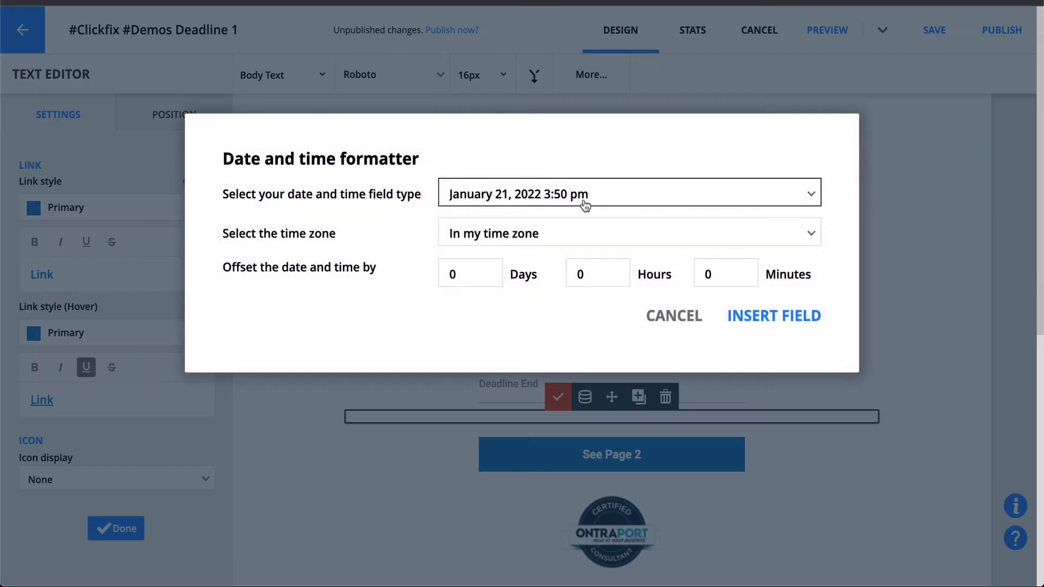
left_click(554, 197)
scroll(550, 366, "down", 4)
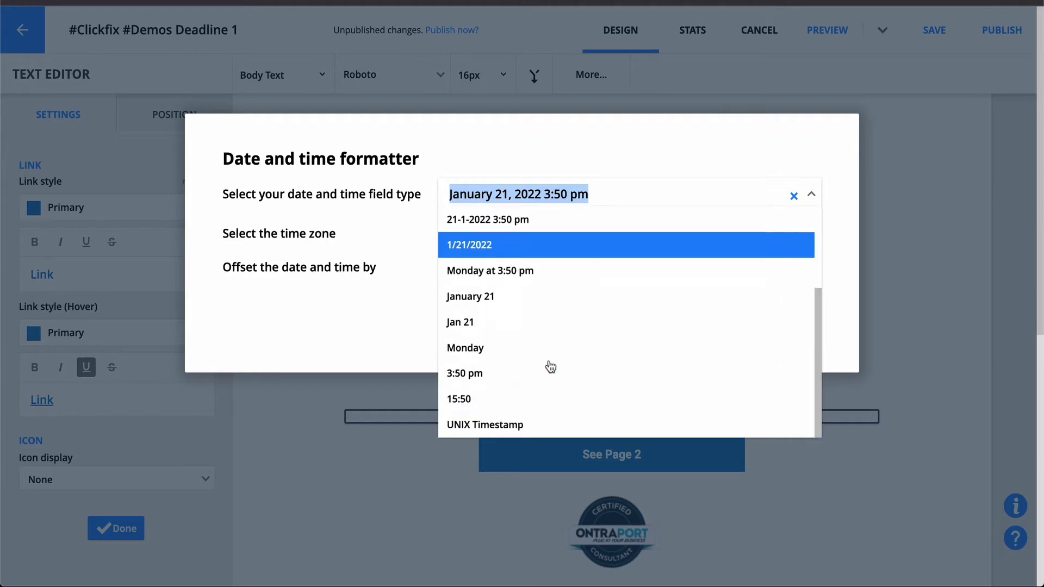
scroll(550, 305, "up", 1)
left_click(562, 193)
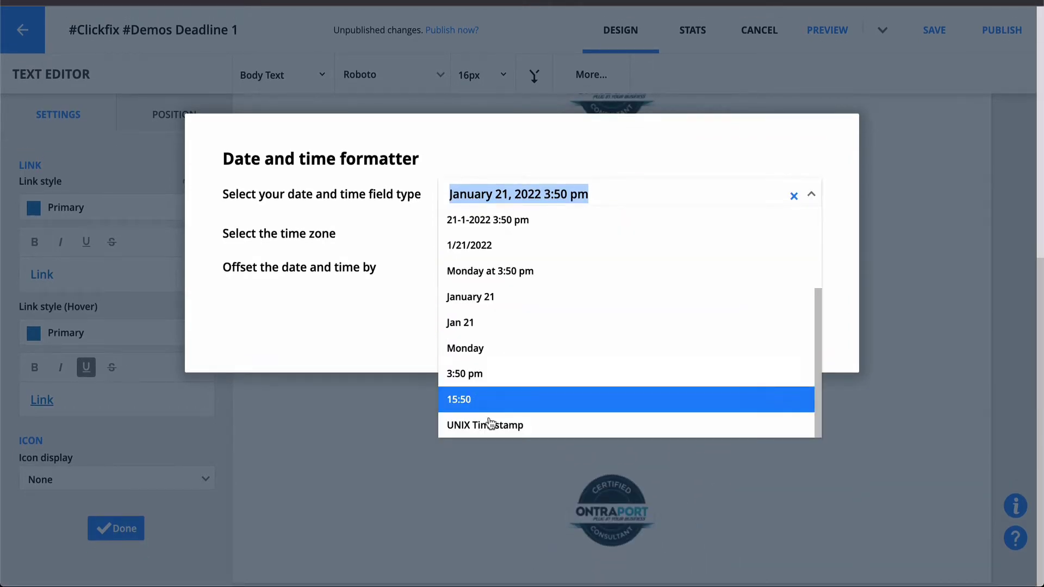
left_click(486, 426)
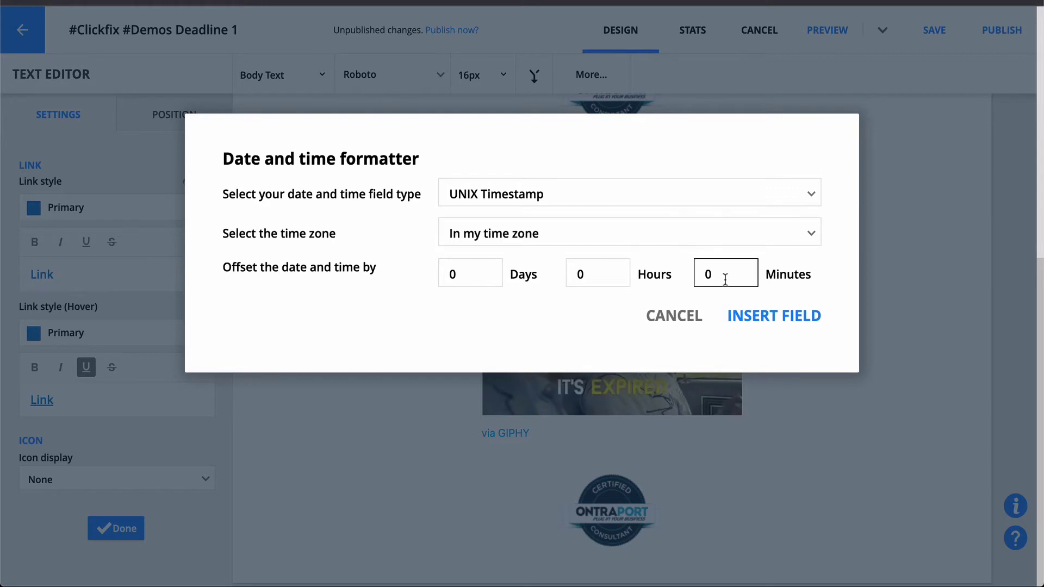
left_click(792, 320)
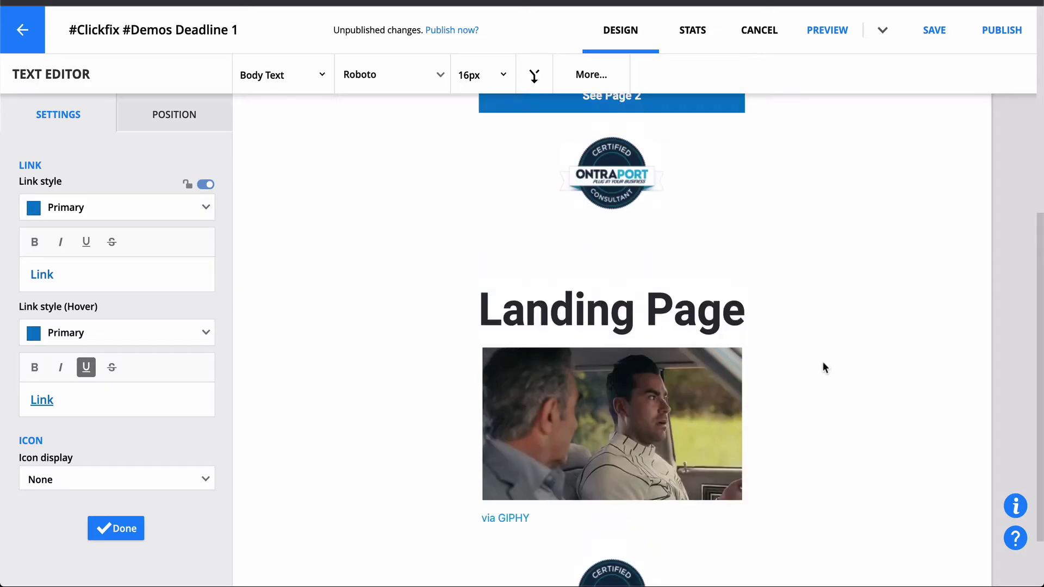
scroll(823, 357, "up", 2)
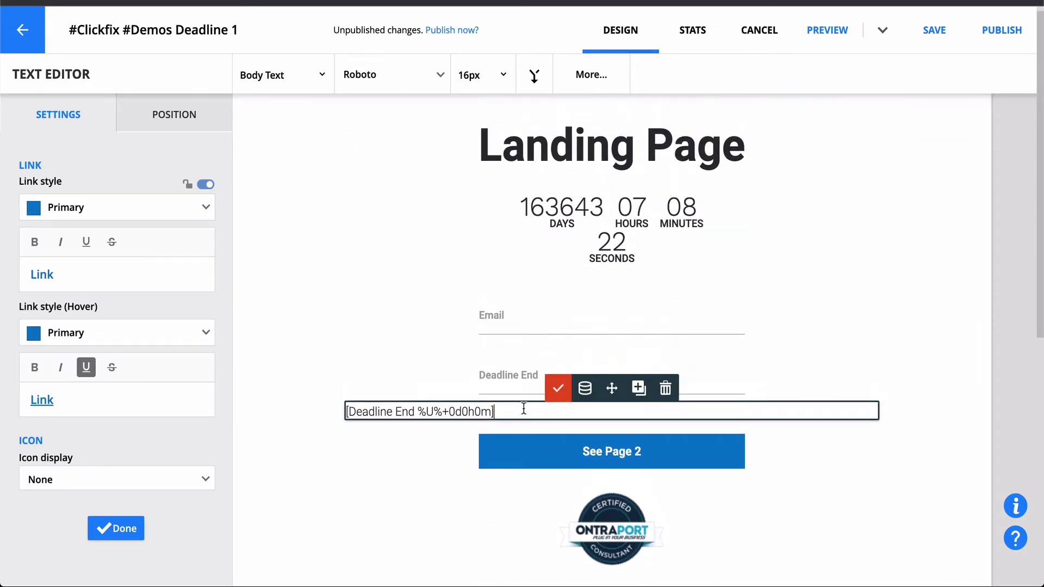
Clear the merge field from the text element and delete the element from the landing page
left_click_drag(524, 409, 344, 413)
key("BackSpace")
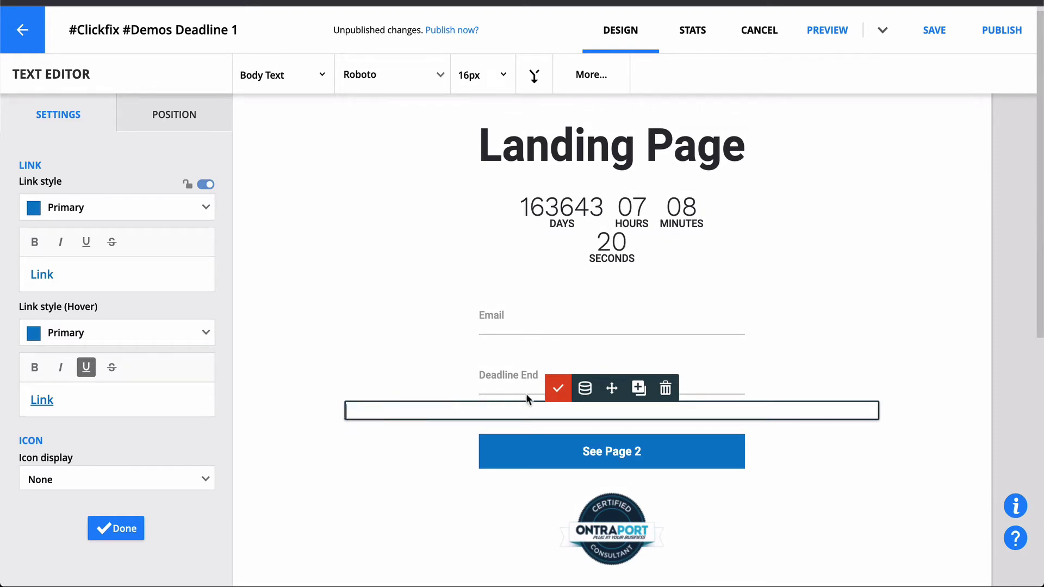
left_click(670, 387)
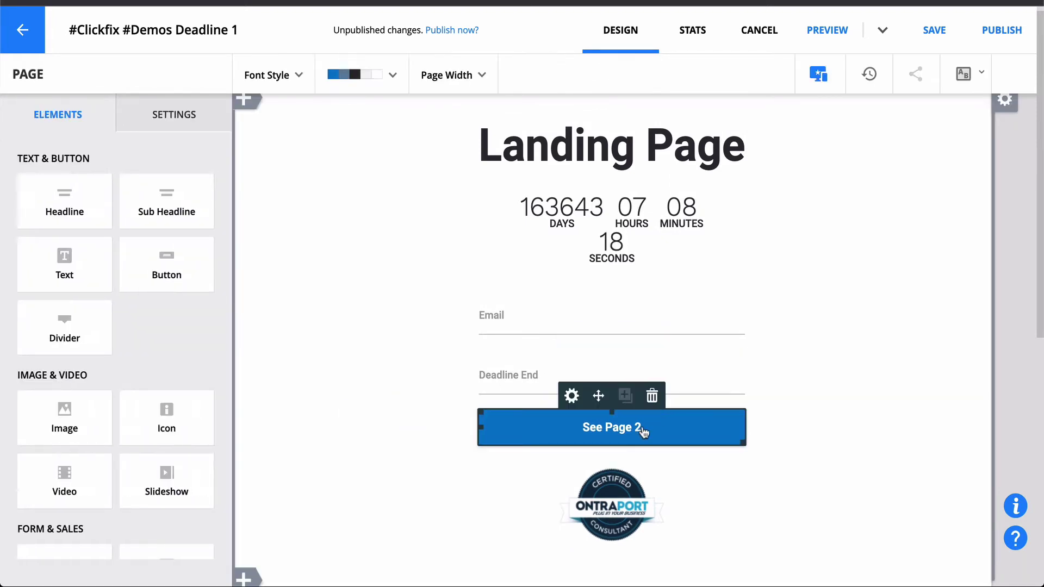
Review the [Deadline End %U%+0d0h0m] timer value in the See Page 2 button's custom redirect URL, and cancel the form settings
left_click(640, 429)
left_click(204, 569)
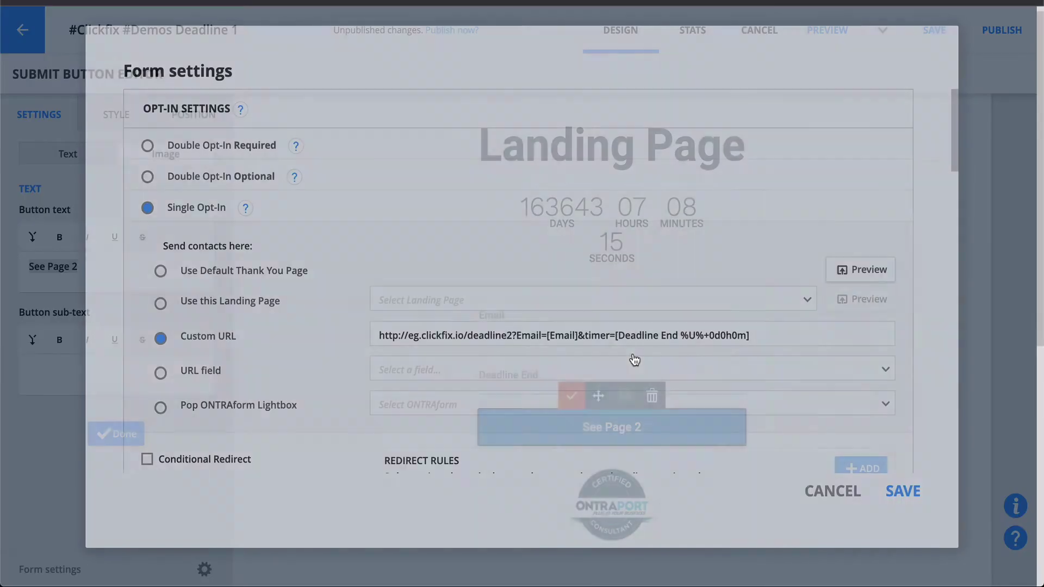
left_click(614, 338)
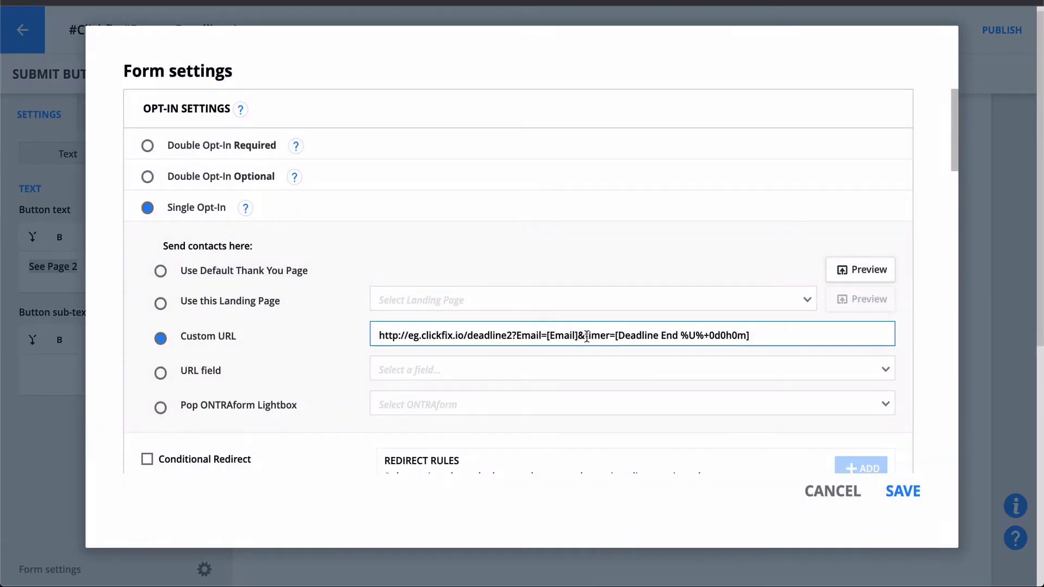
left_click_drag(616, 335, 820, 335)
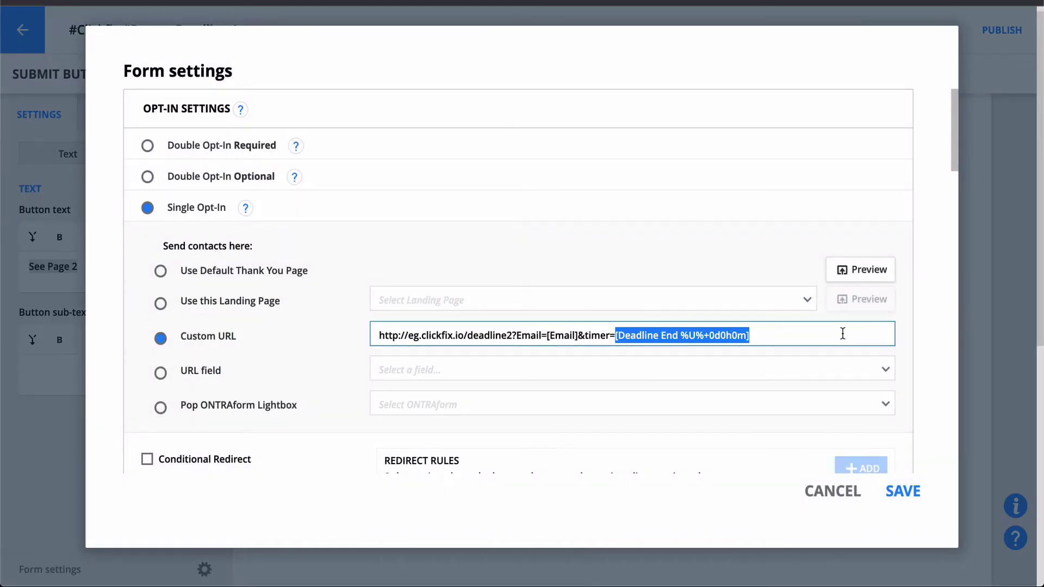
left_click(842, 334)
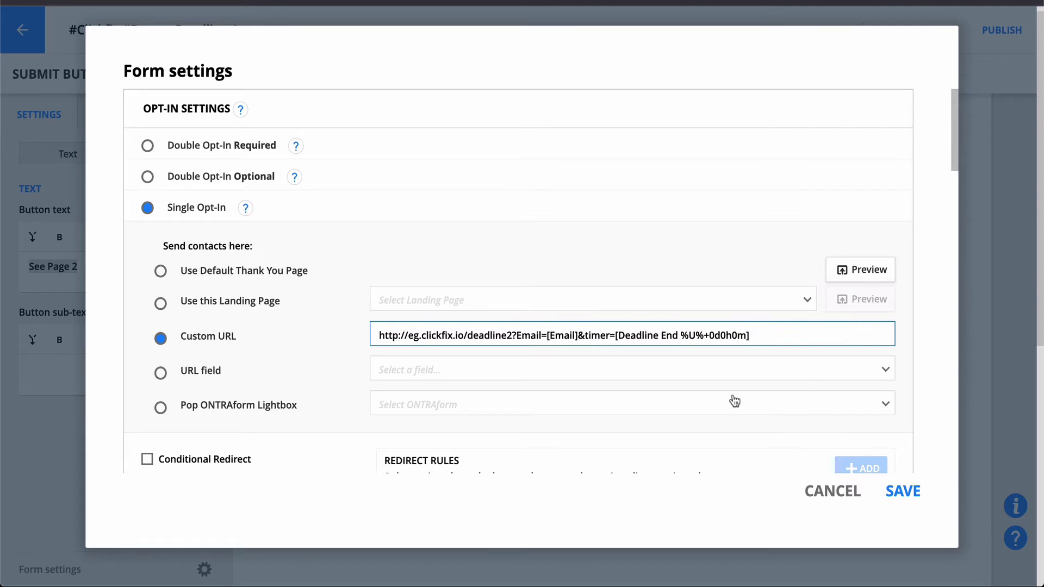
left_click(827, 493)
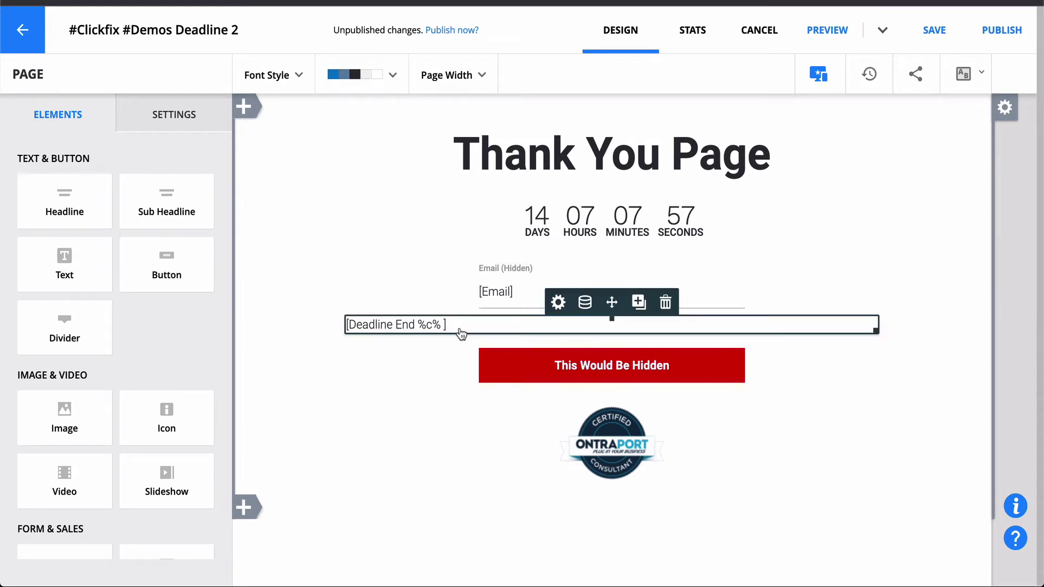
Delete the Deadline End text element above the red button on the Thank You Page
left_click(669, 305)
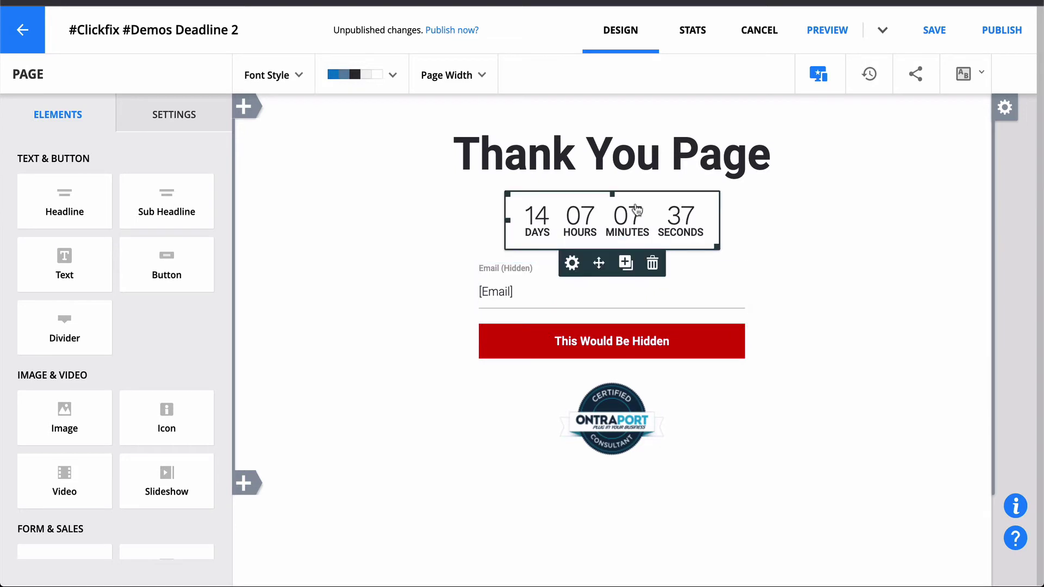
mouse_move(631, 333)
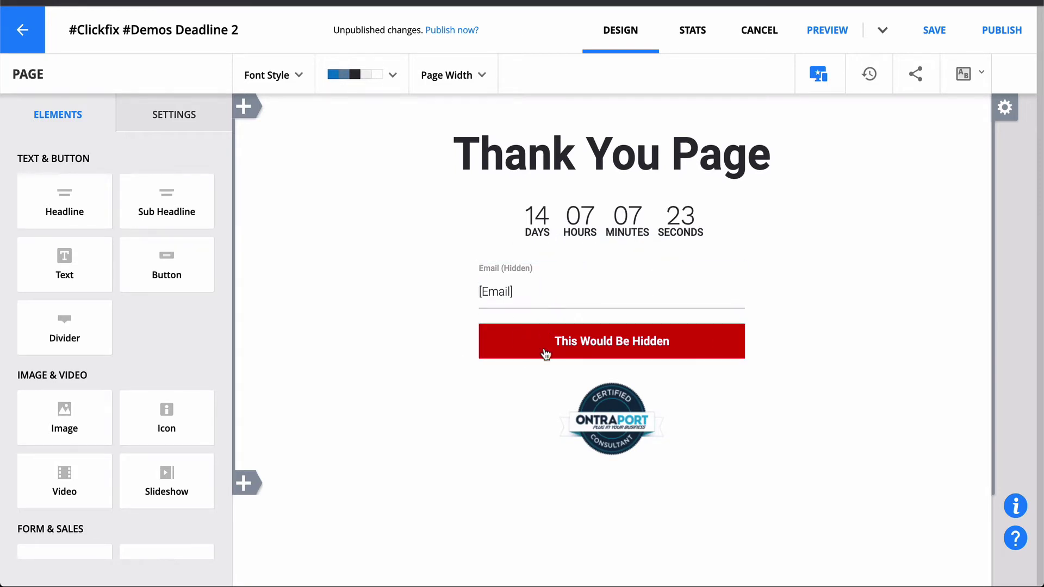
mouse_move(706, 341)
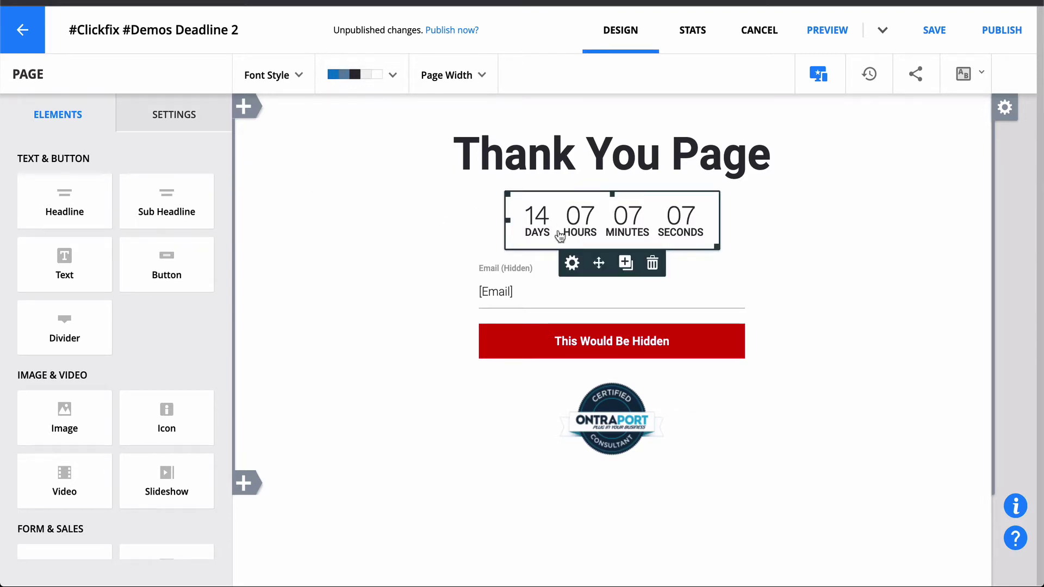
Set the Thank You Page countdown timer's date to 2286/4/16 and close the timer editor
left_click(546, 212)
left_click(57, 180)
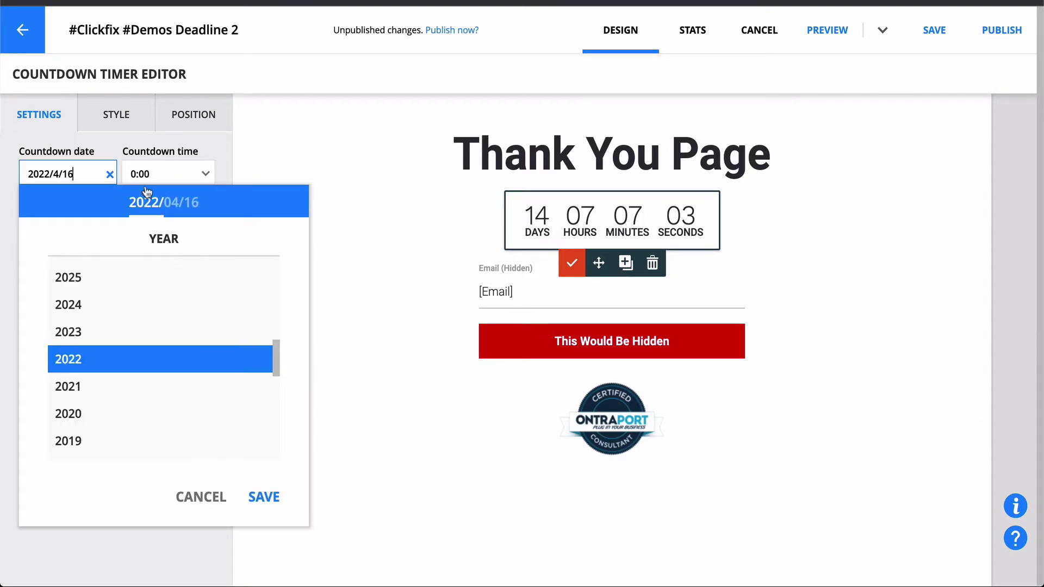
scroll(100, 324, "down", 2)
scroll(99, 323, "down", 10)
scroll(100, 324, "up", 20)
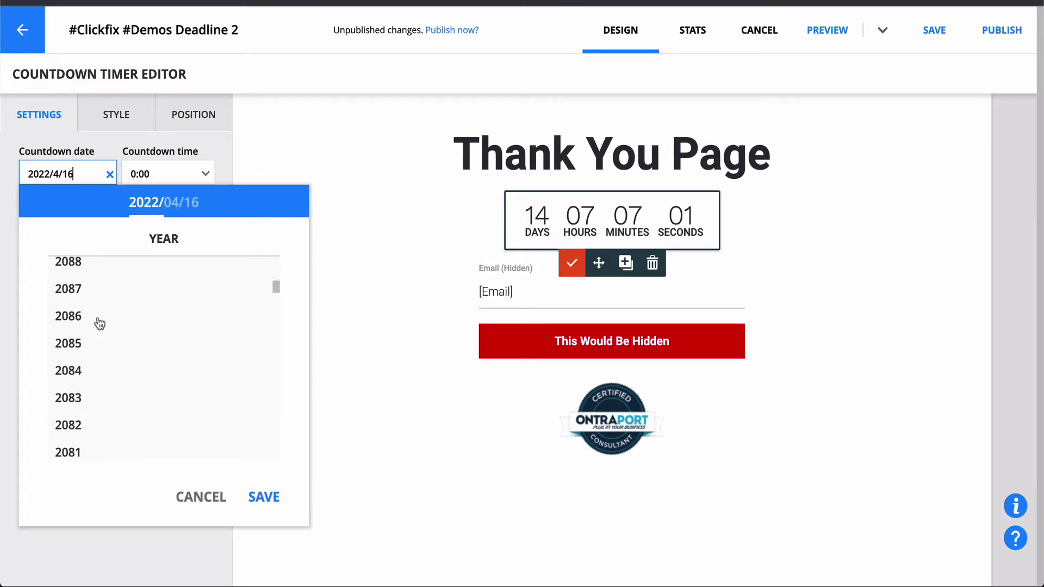
scroll(100, 324, "up", 20)
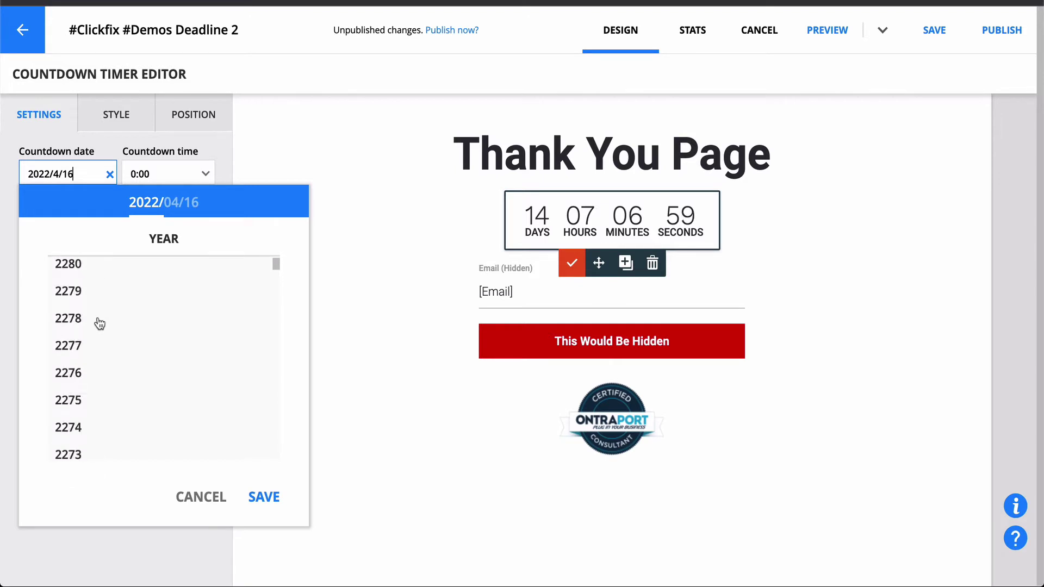
left_click(65, 305)
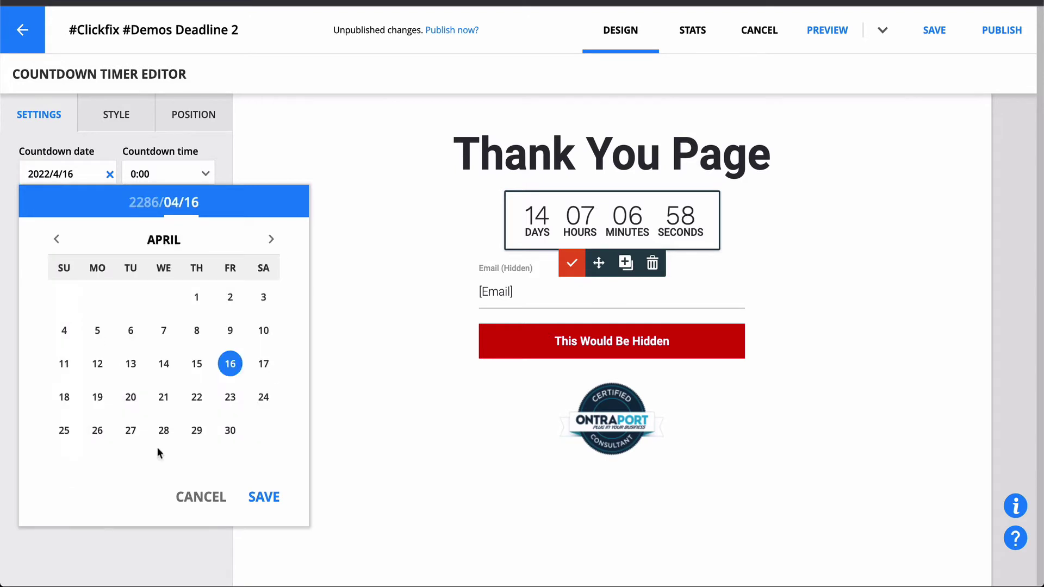
left_click(265, 500)
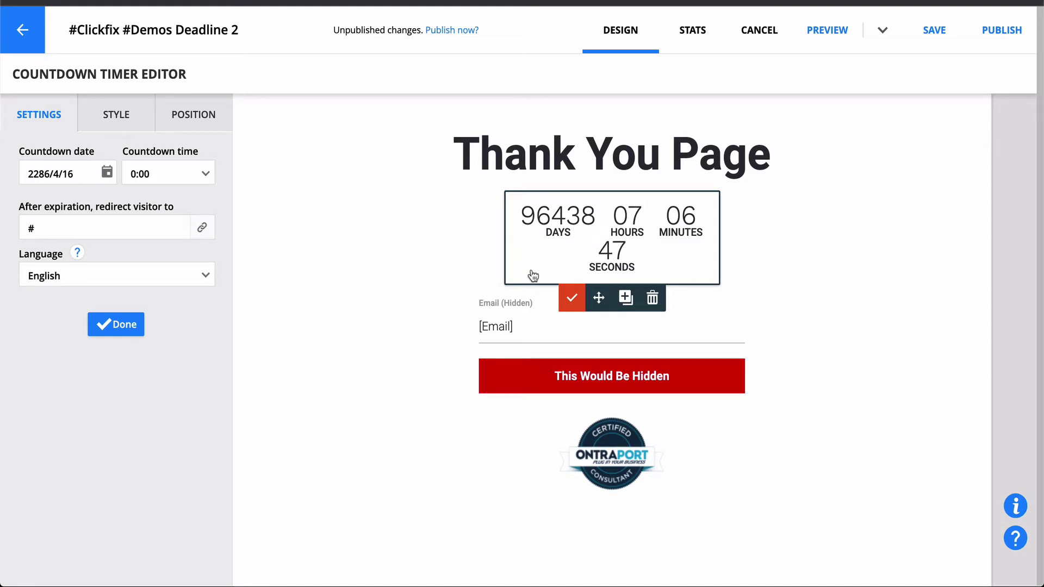
left_click(98, 325)
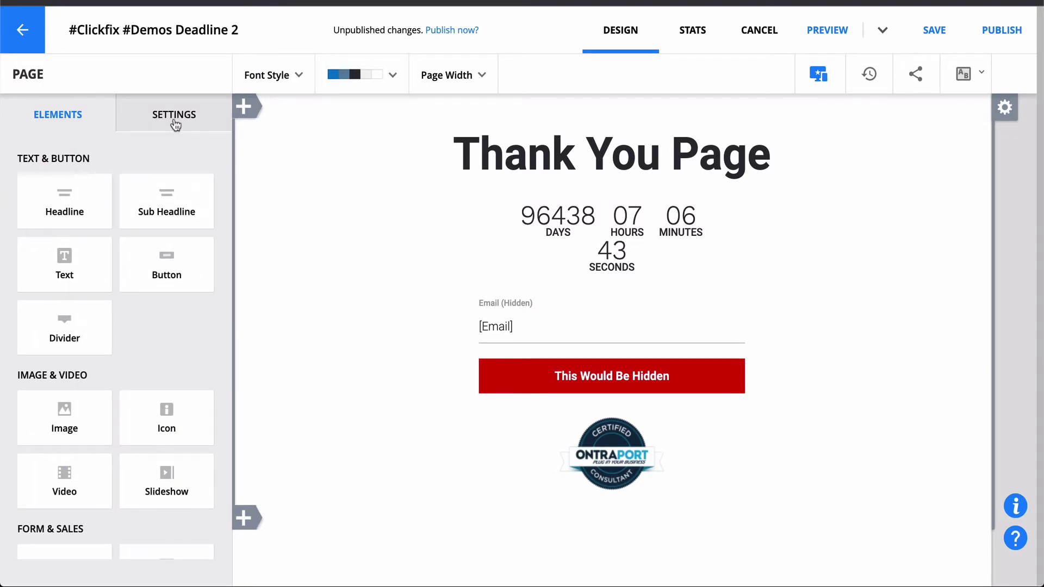
Review the page's custom header code: the klikfx script, the hidden div and the Timer shortcode's param, submit and display settings
left_click(172, 122)
left_click(125, 274)
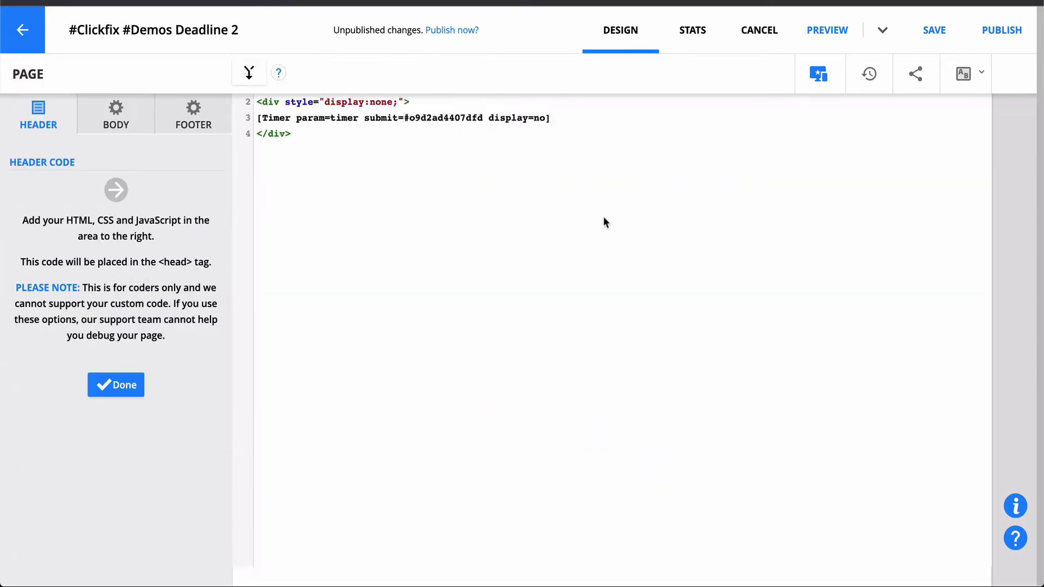
left_click_drag(432, 124, 225, 103)
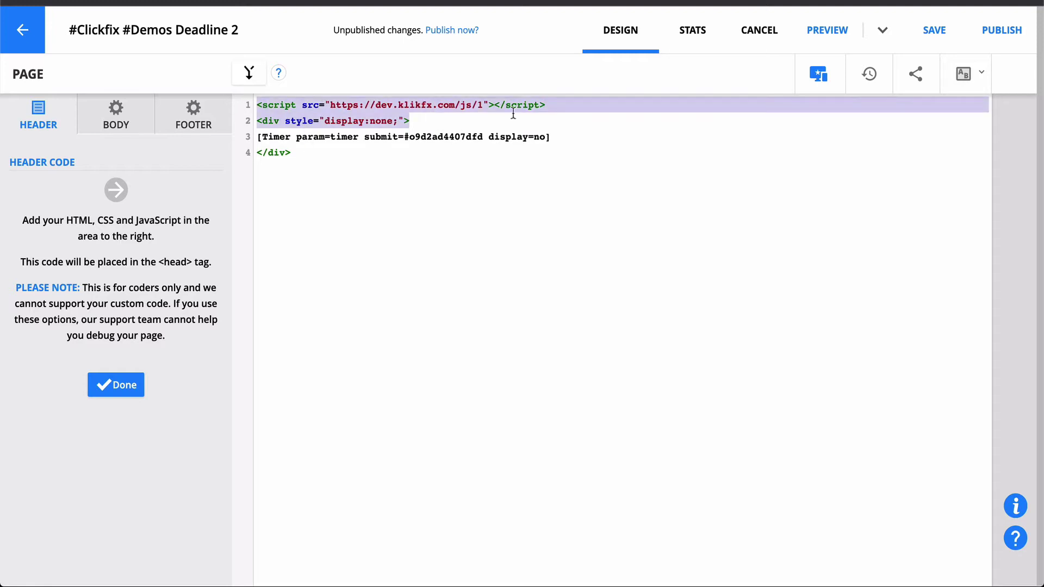
left_click(422, 98)
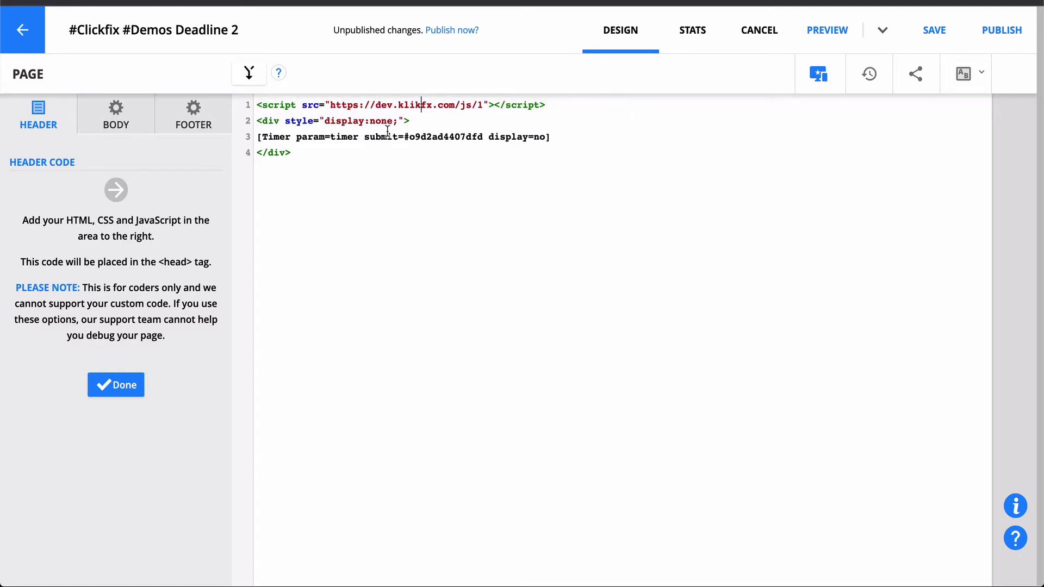
left_click_drag(430, 125, 227, 124)
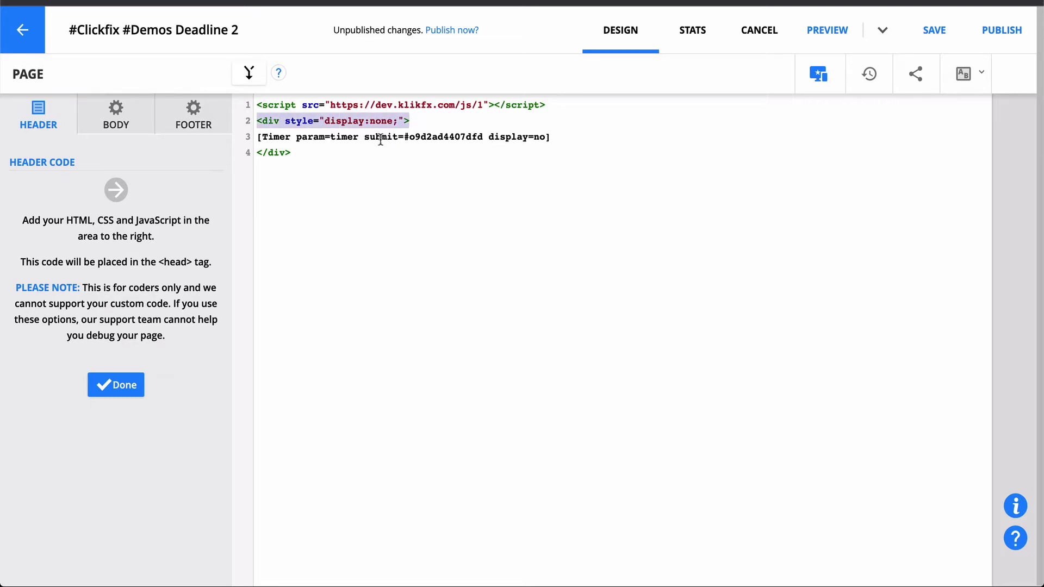
left_click(311, 136)
left_click_drag(565, 137, 258, 134)
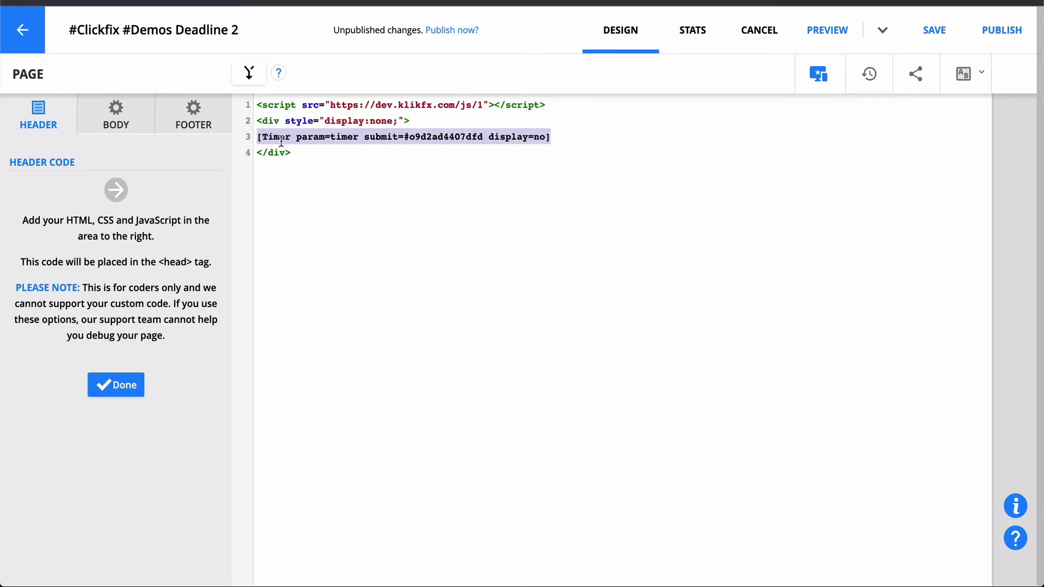
left_click(313, 139)
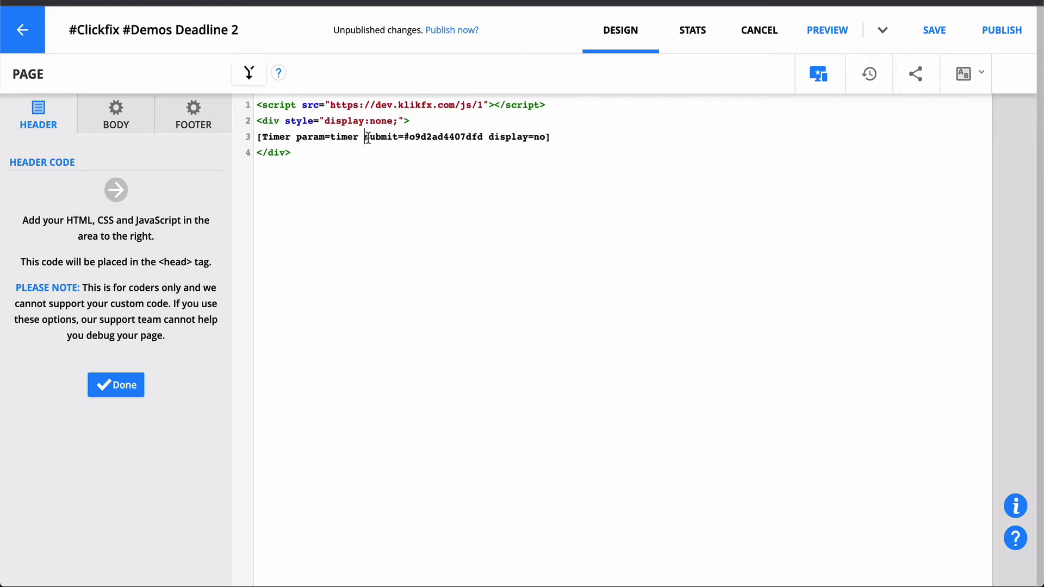
left_click_drag(363, 138, 482, 136)
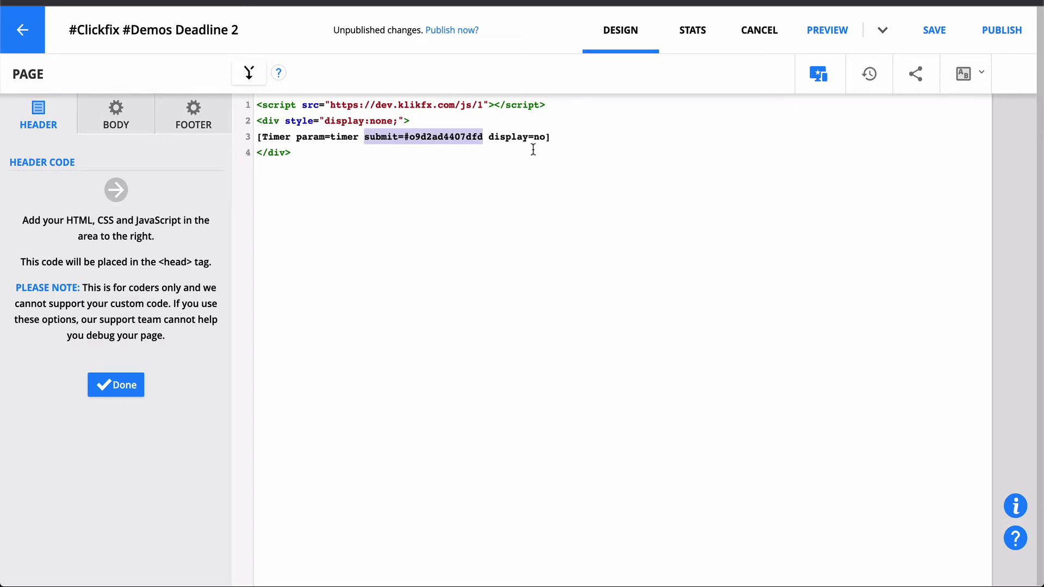
left_click(106, 386)
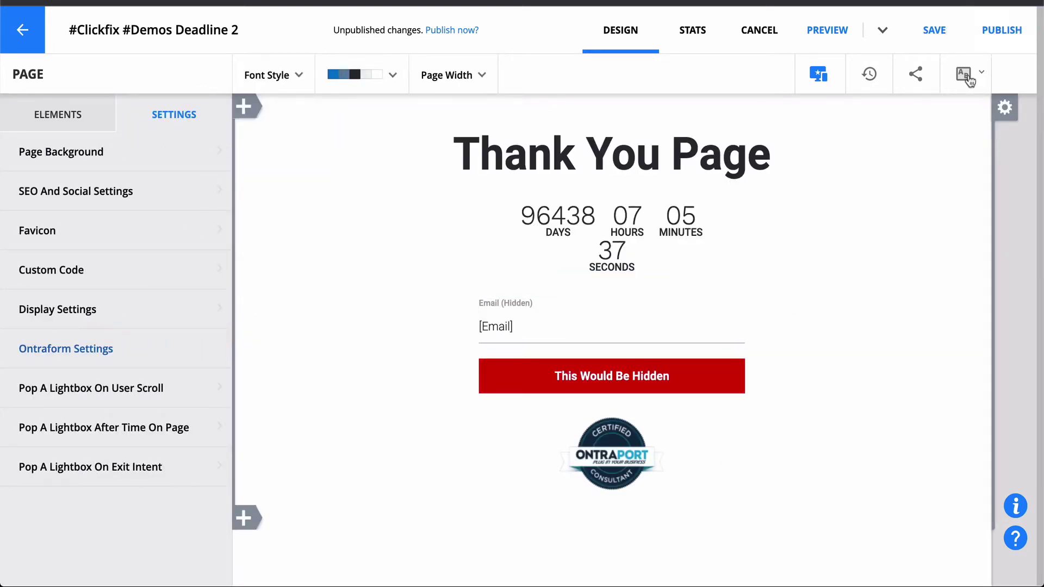
Check the page's published URL in the publishing options and cancel without publishing
left_click(1001, 34)
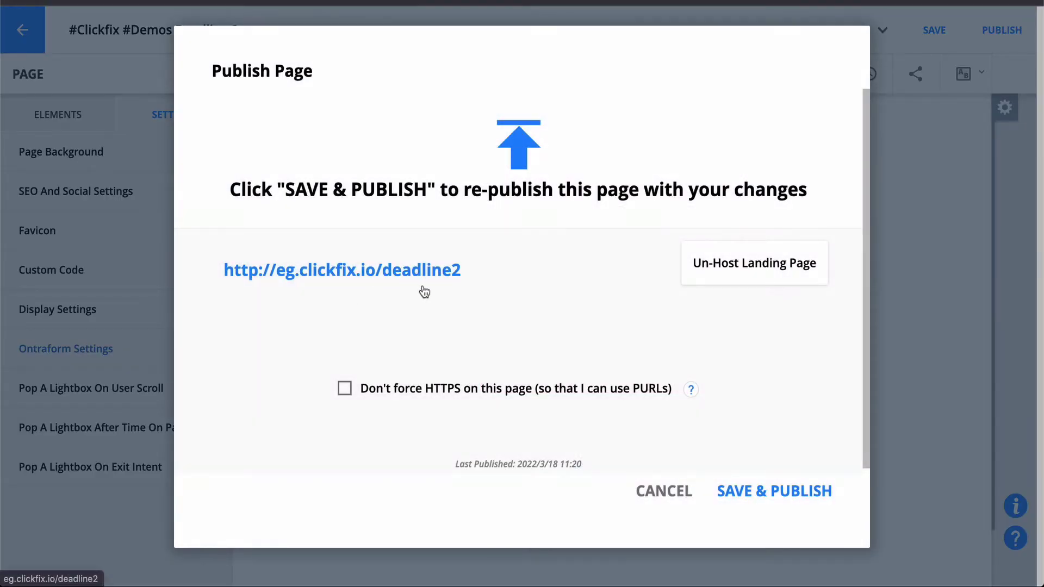
left_click(675, 497)
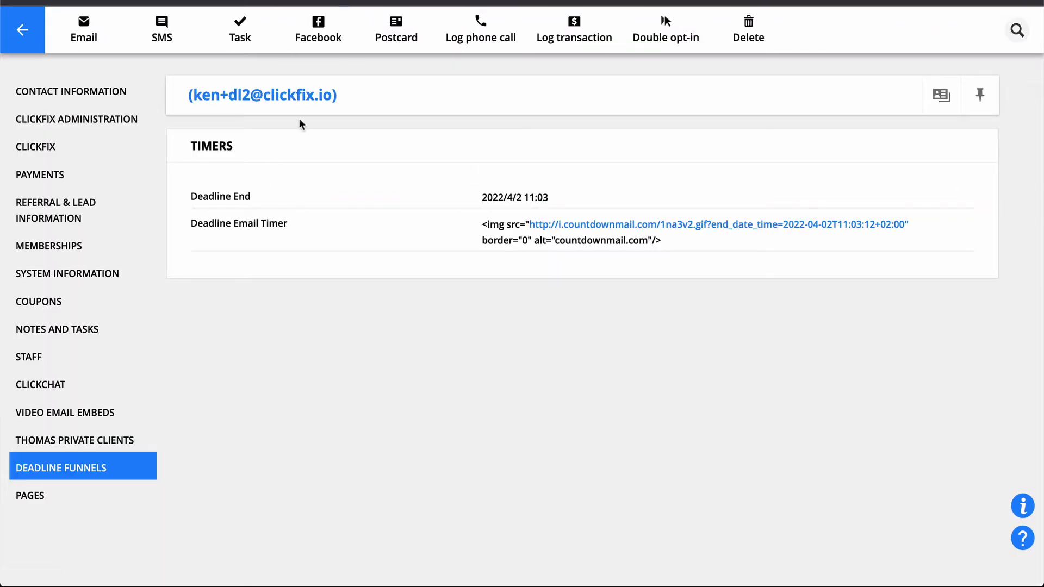
Return to the contact list, search for the demo contact by the start of the email address, and open the matching record
left_click(22, 30)
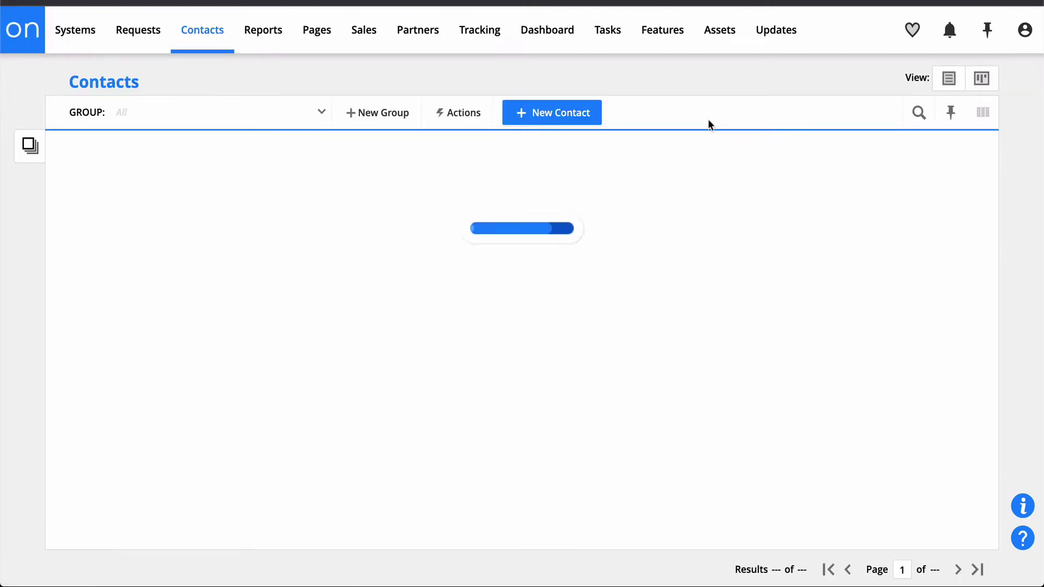
left_click(919, 112)
type("ken")
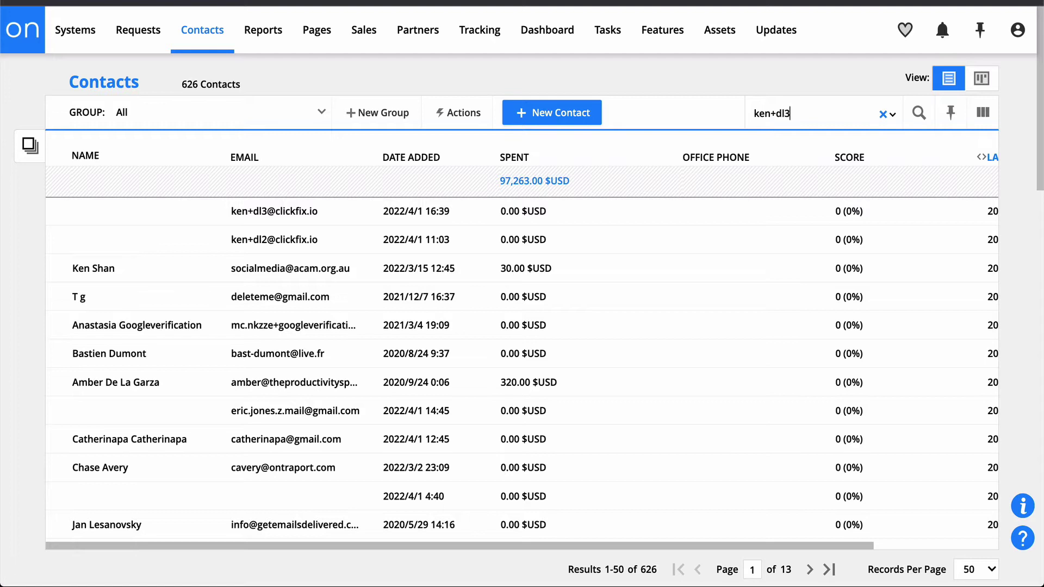
type("+dl3")
key("Return")
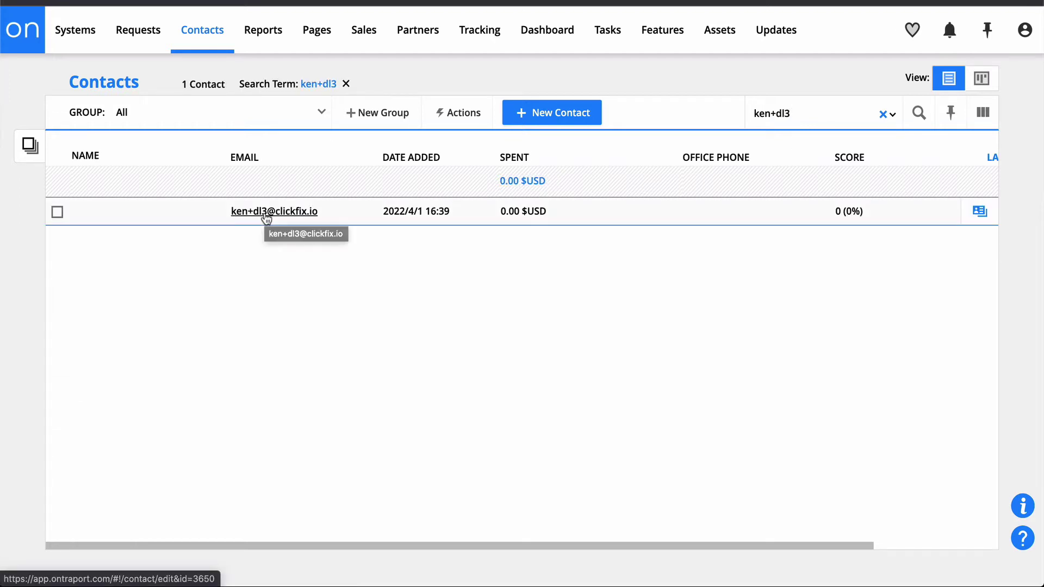
left_click(297, 216)
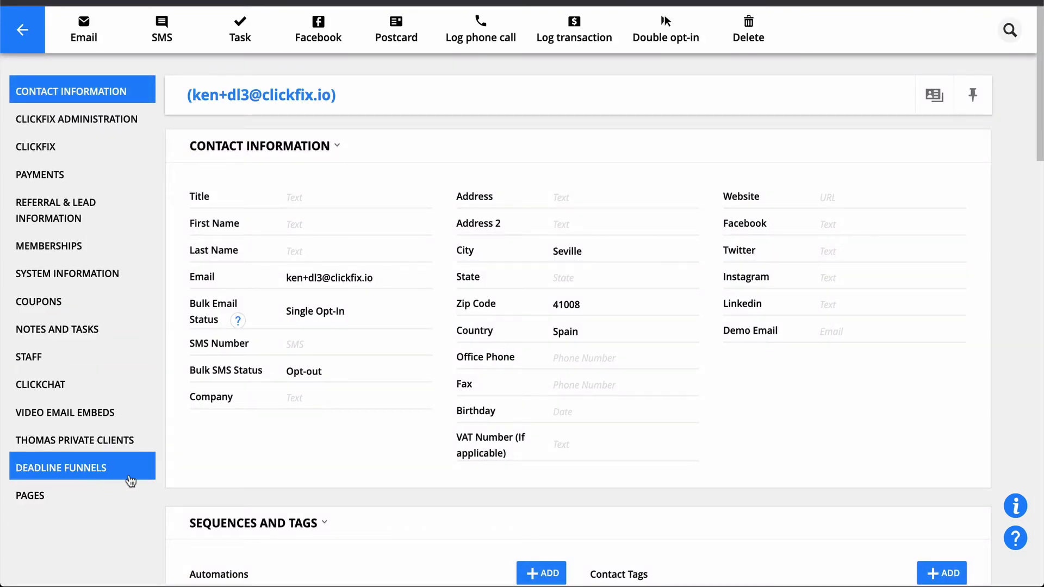
Examine the contact's Deadline End and Deadline Email Timer fields under Deadline Funnels, and return to the contact list
left_click(102, 474)
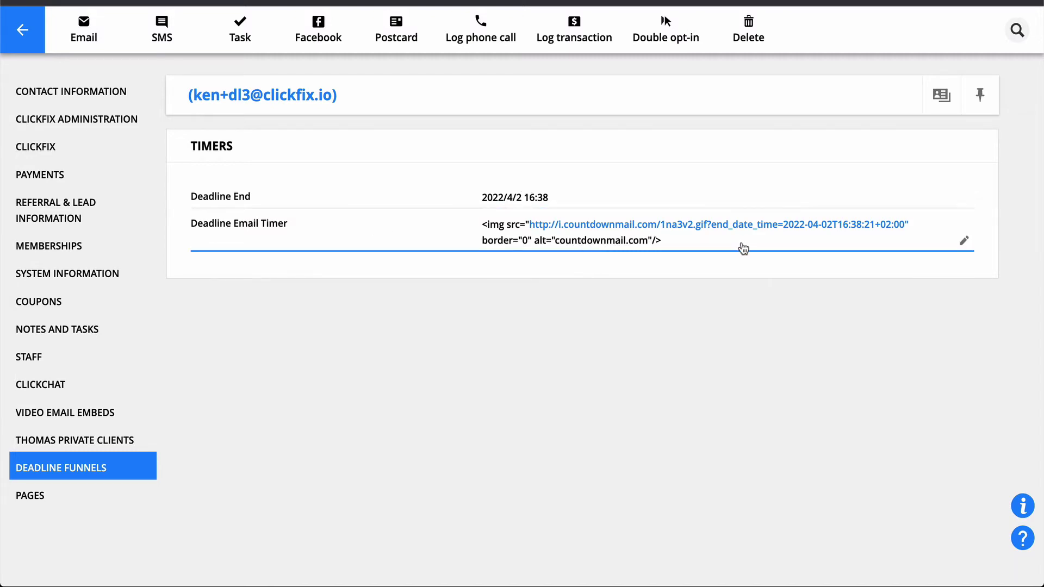
left_click(743, 248)
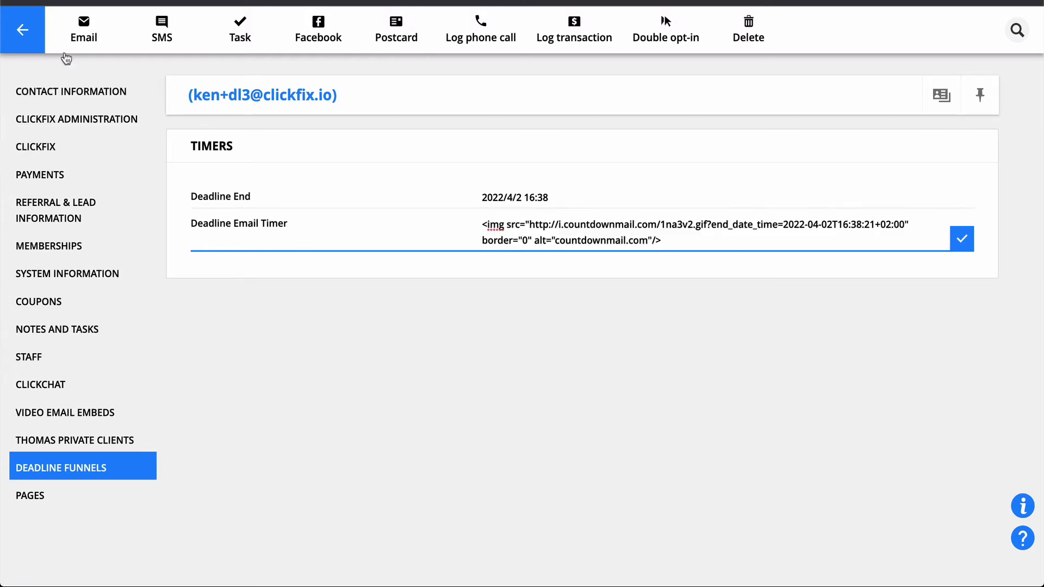
left_click(36, 46)
Inspect the Deadline Funnels timer fields and their types in the contact Field Editor, and cancel without changes
mouse_move(221, 46)
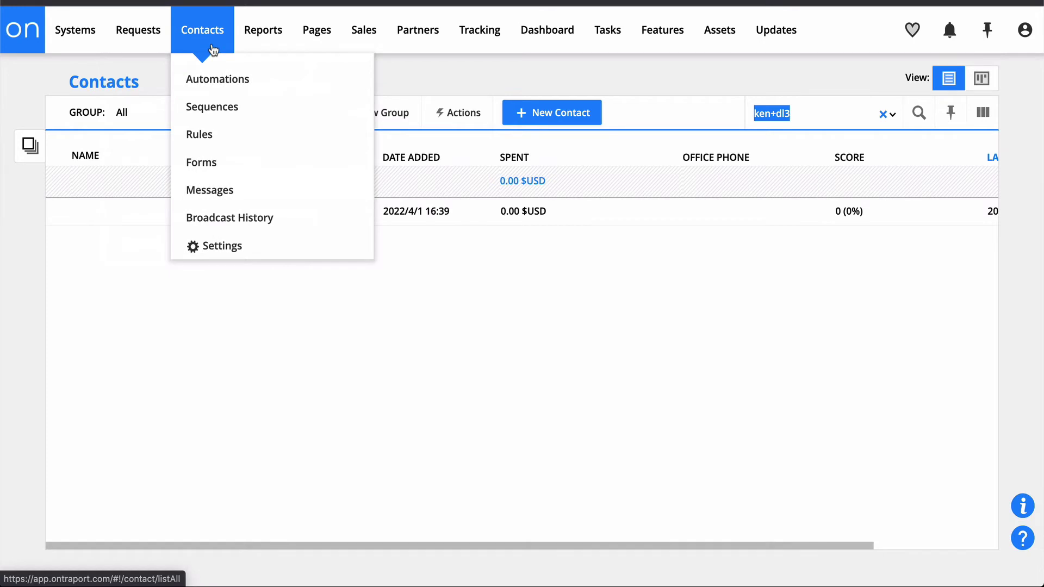
left_click(216, 248)
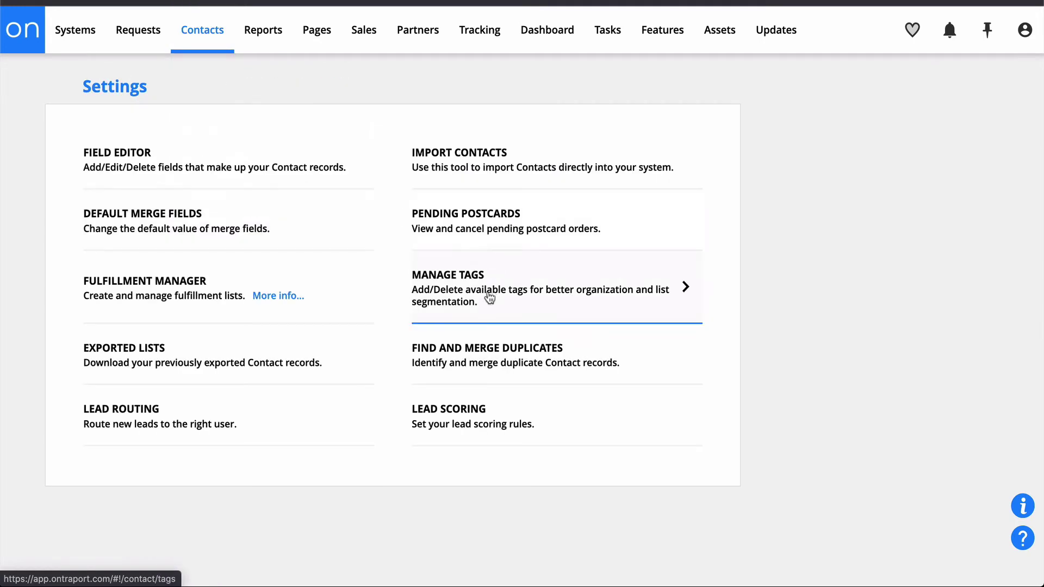
left_click(252, 168)
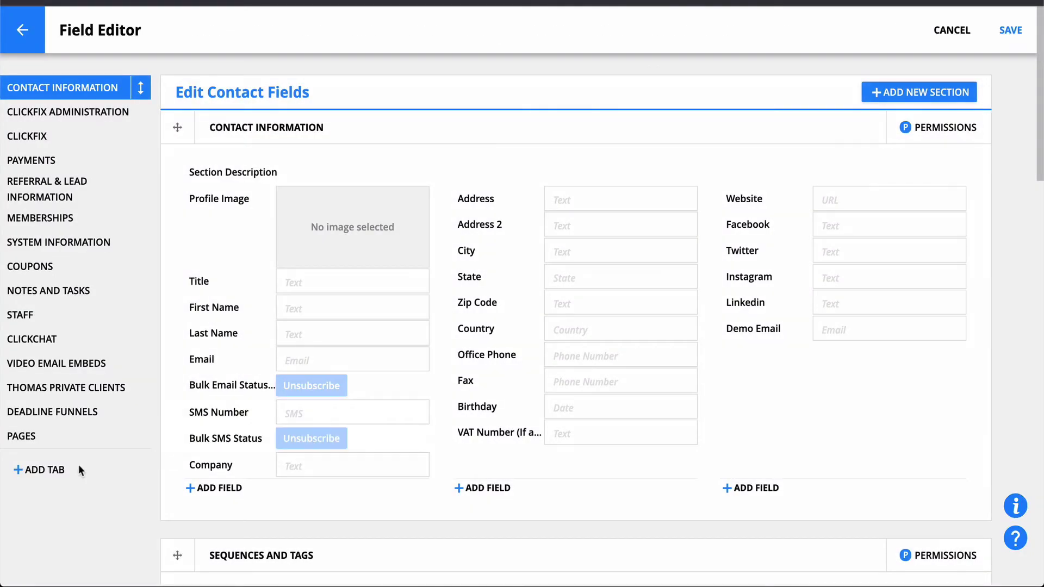
double_click(60, 414)
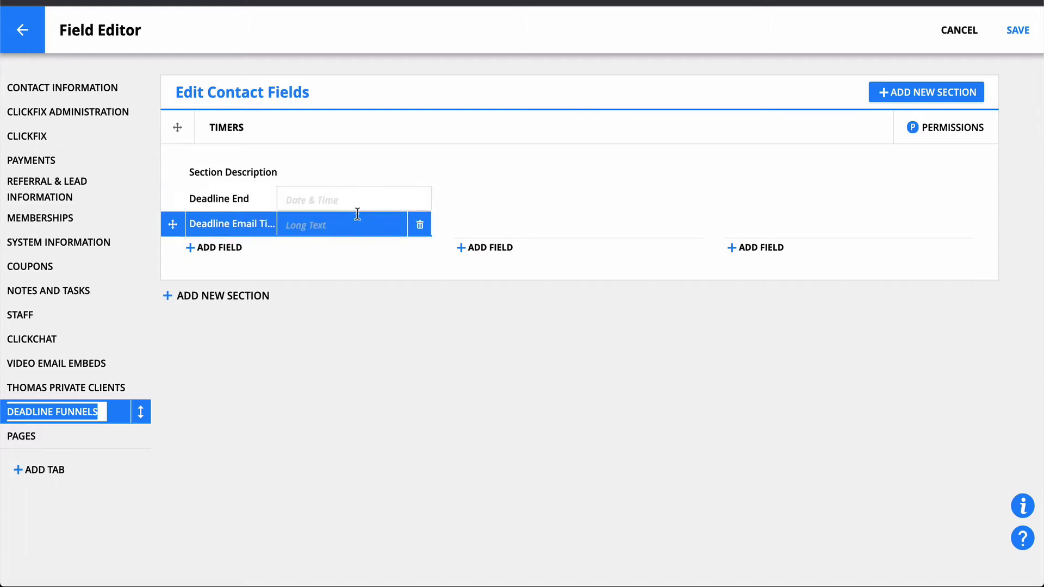
left_click(960, 30)
In the #ClickFix #Demos Deadline email, remove the Deadline End merge field after "Sale Expires" in the message body
mouse_move(306, 31)
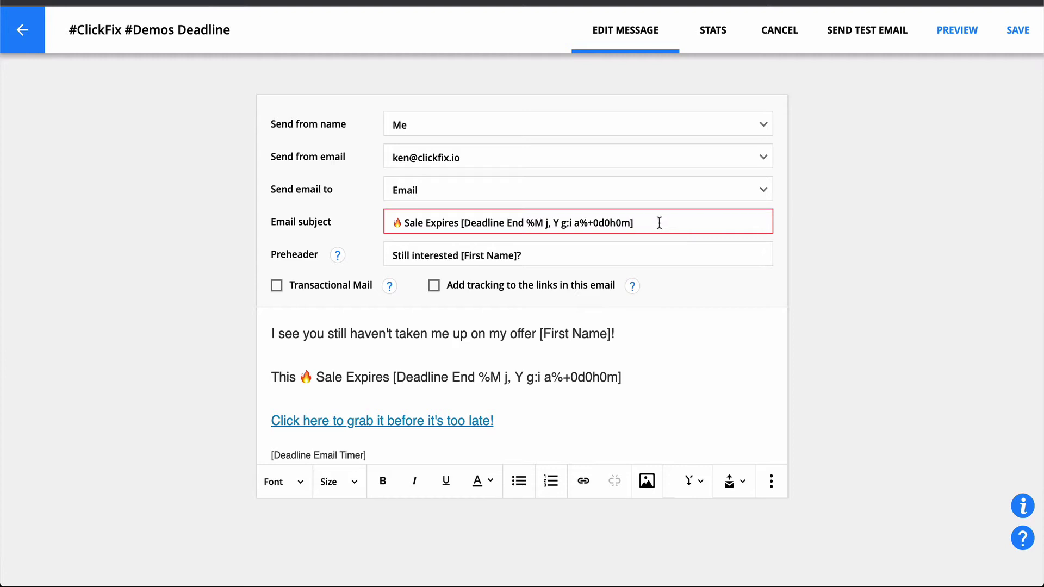
left_click_drag(648, 223, 461, 223)
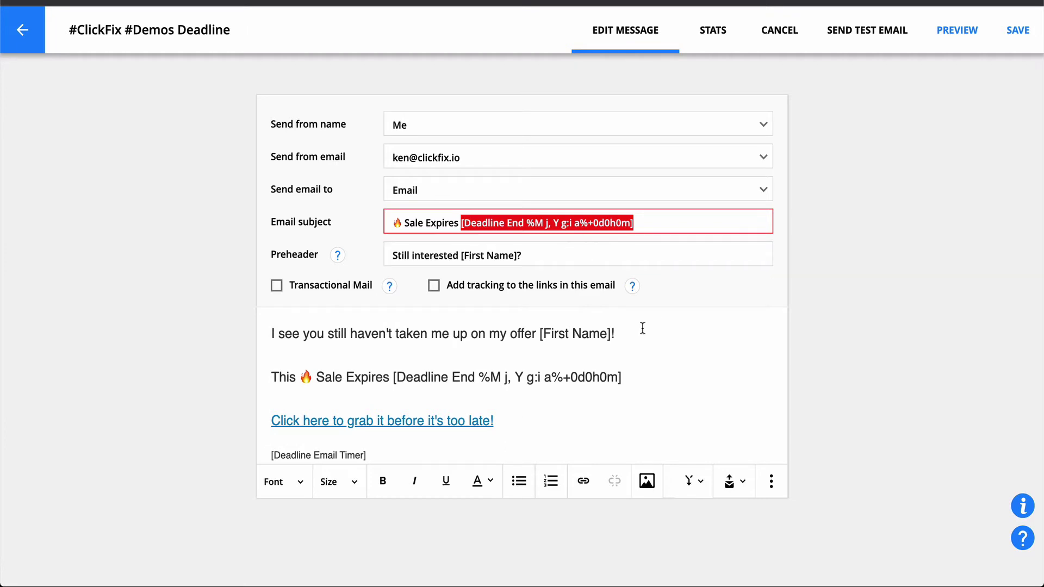
left_click_drag(649, 382, 393, 377)
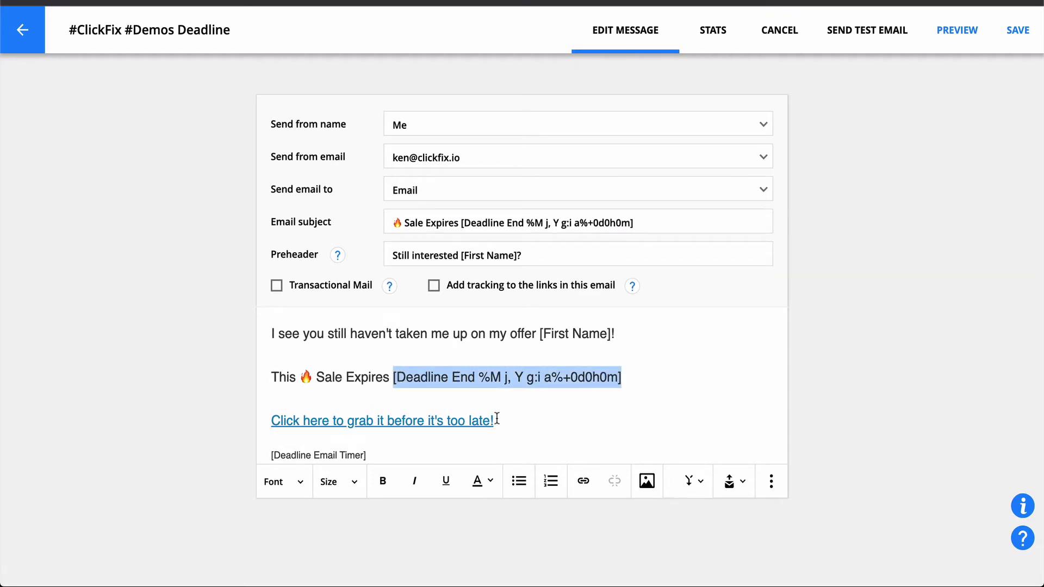
key("BackSpace")
left_click(689, 483)
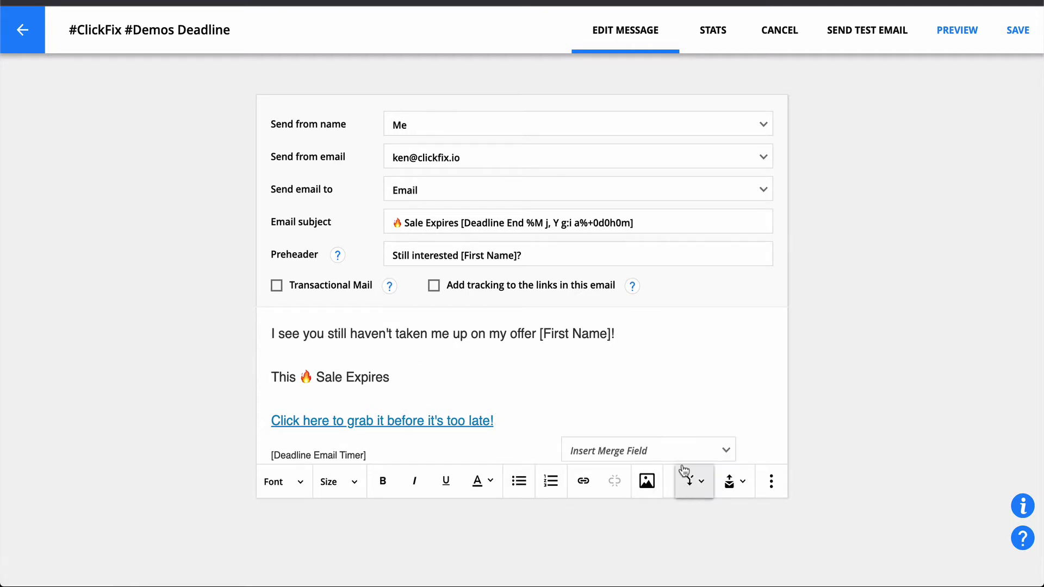
left_click(666, 450)
type("dead")
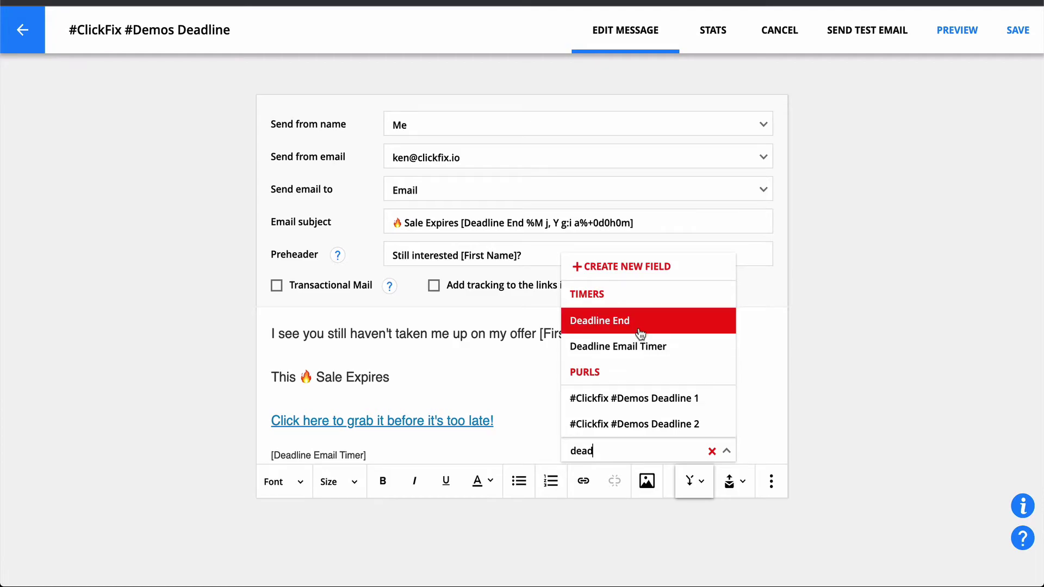
left_click(598, 320)
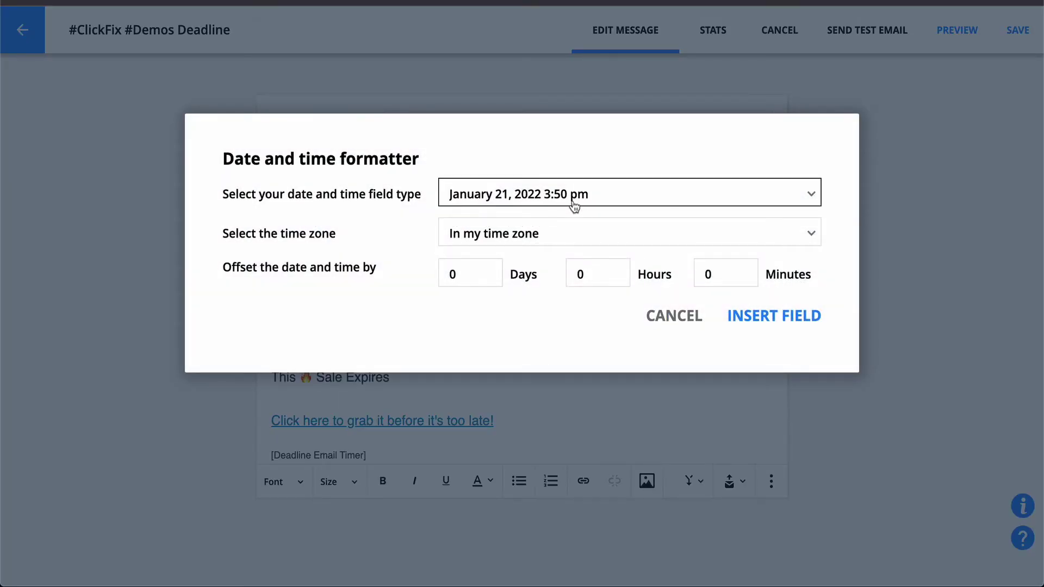
left_click(592, 196)
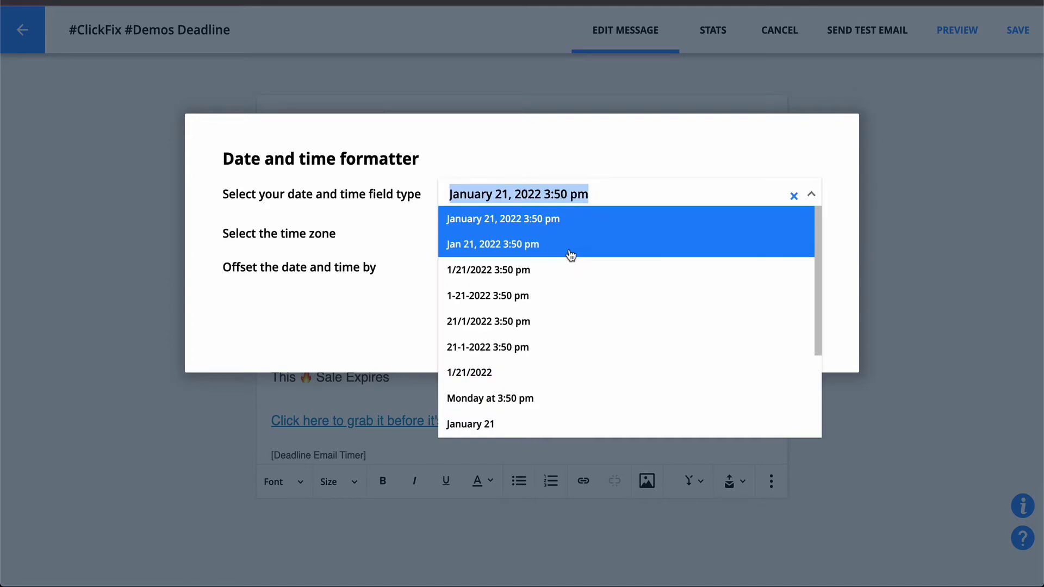
left_click(510, 246)
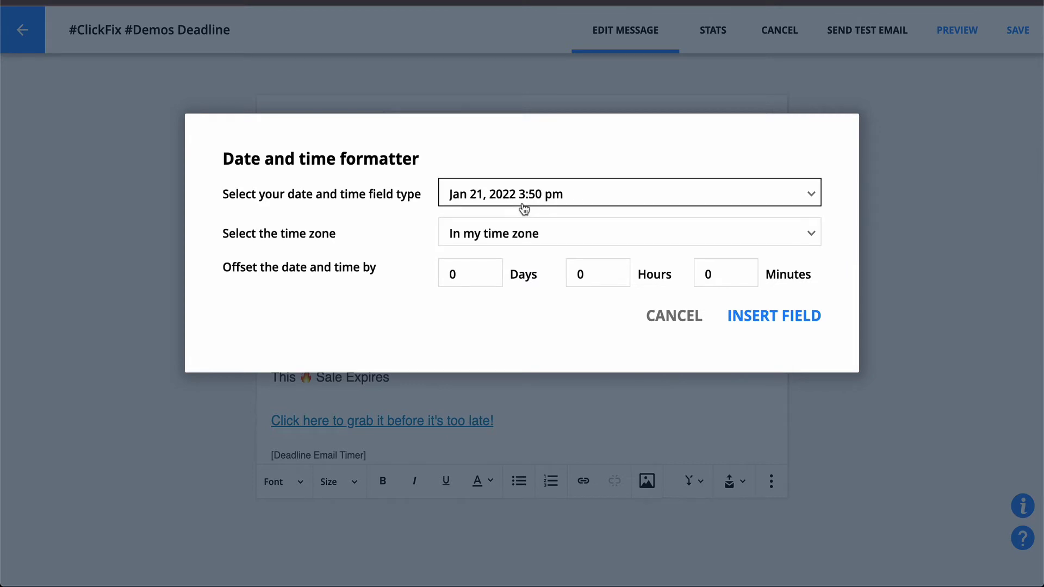
left_click(559, 235)
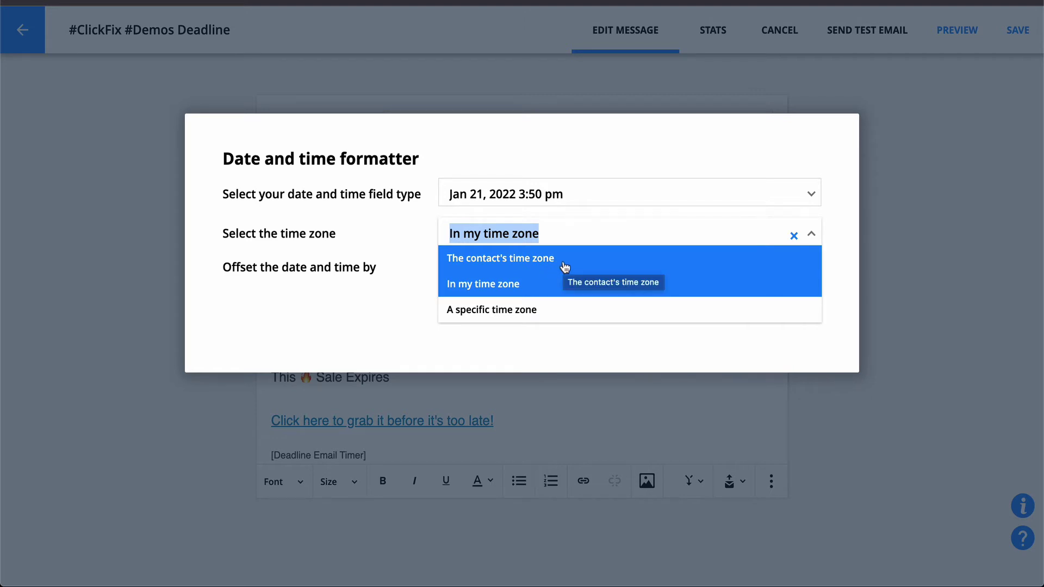
left_click(526, 310)
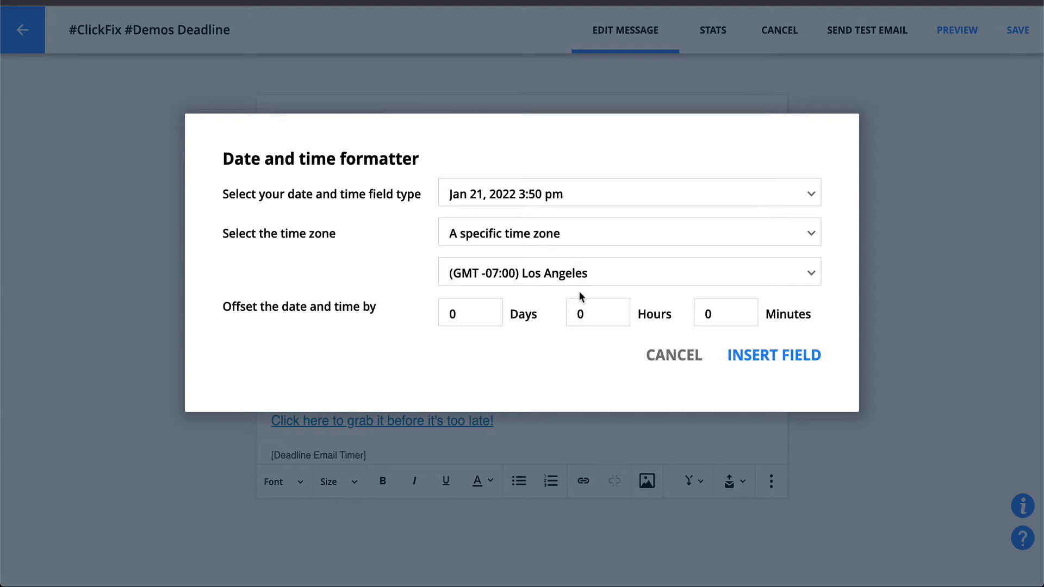
left_click(675, 357)
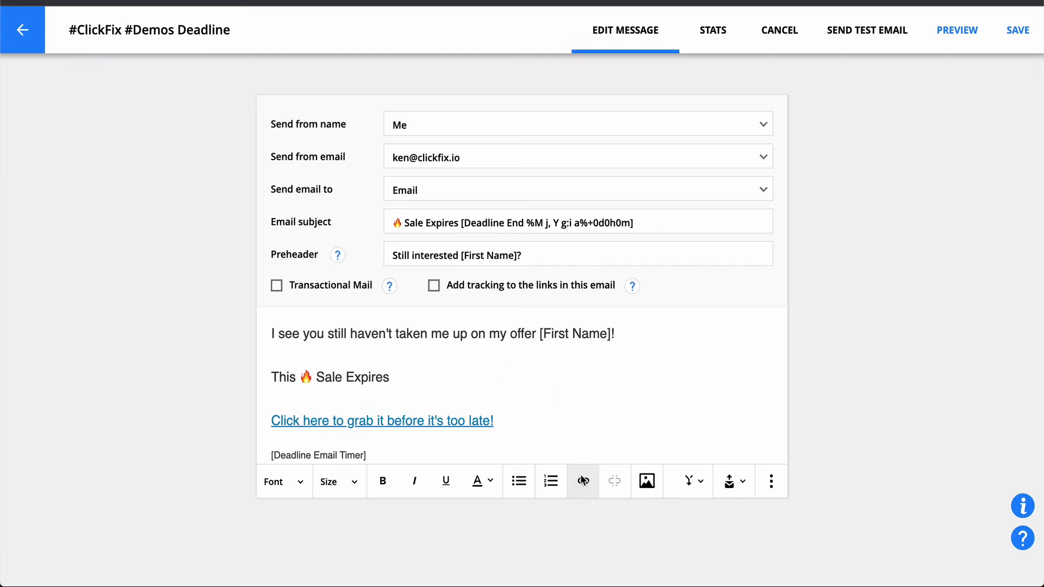
Insert the Deadline End merge field after "Sale Expires" in the body, formatted like Jan 21, 2022 3:50 pm in the contact's time zone
left_click(689, 481)
left_click(654, 452)
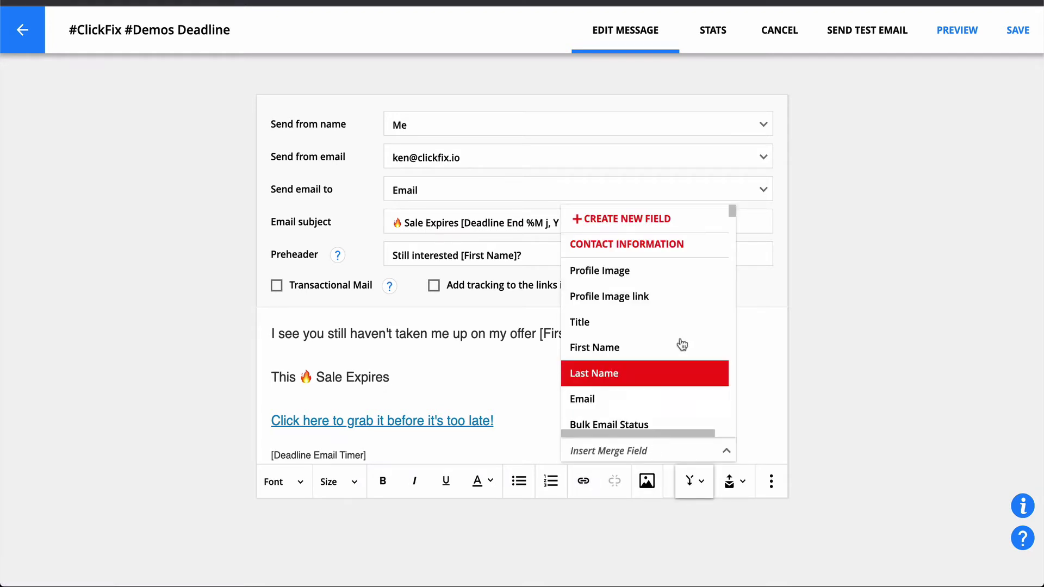
scroll(648, 359, "down", 5)
scroll(648, 360, "down", 5)
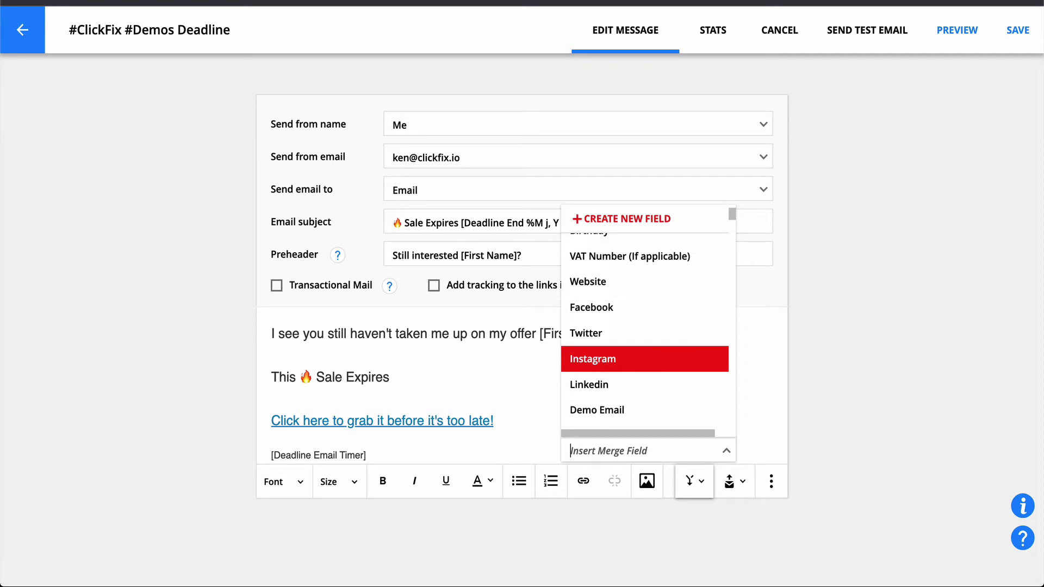
type("dead")
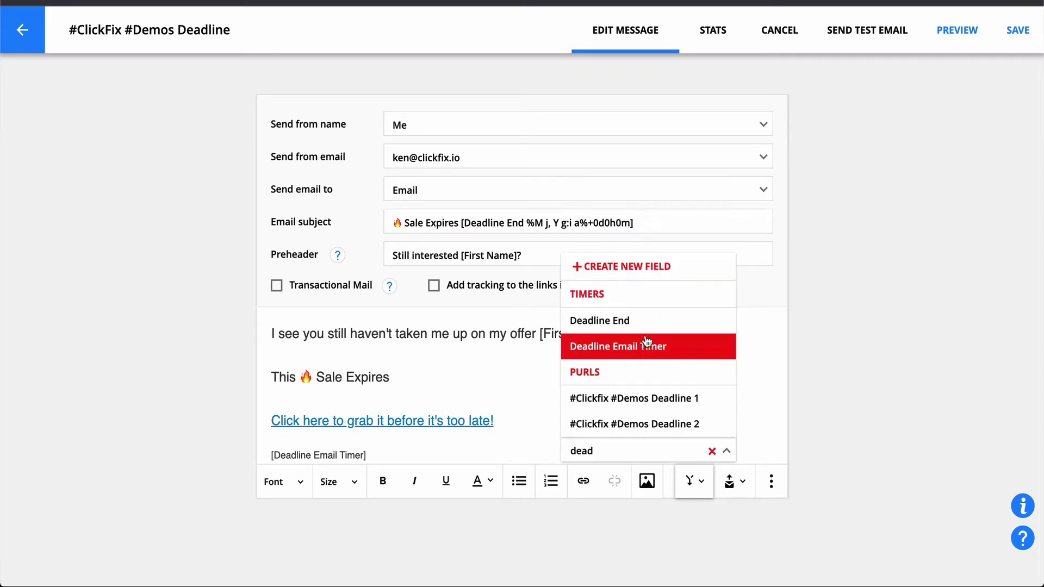
left_click(651, 323)
left_click(572, 245)
left_click(570, 254)
left_click(563, 202)
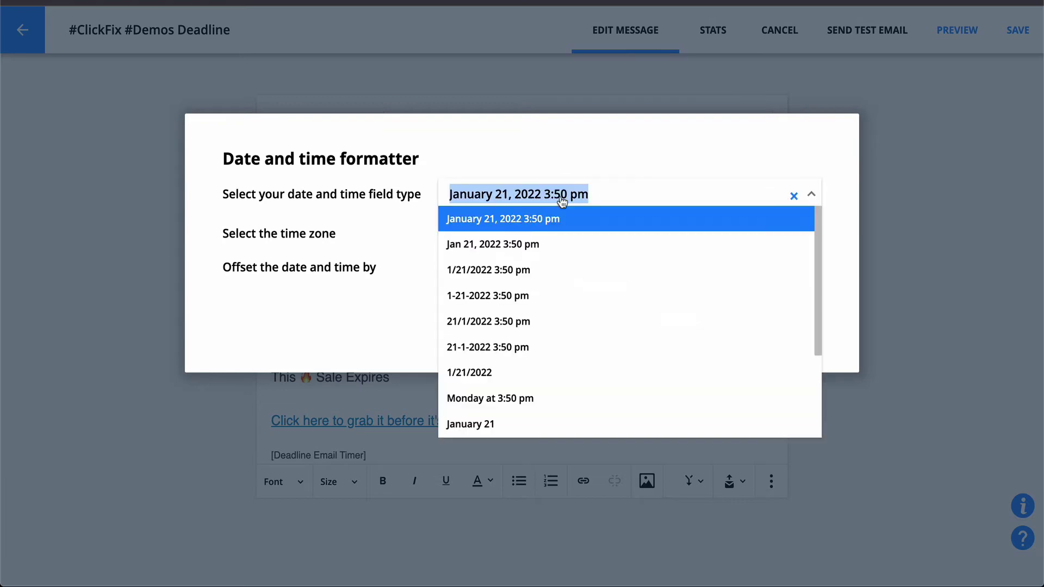
left_click(505, 248)
left_click(755, 325)
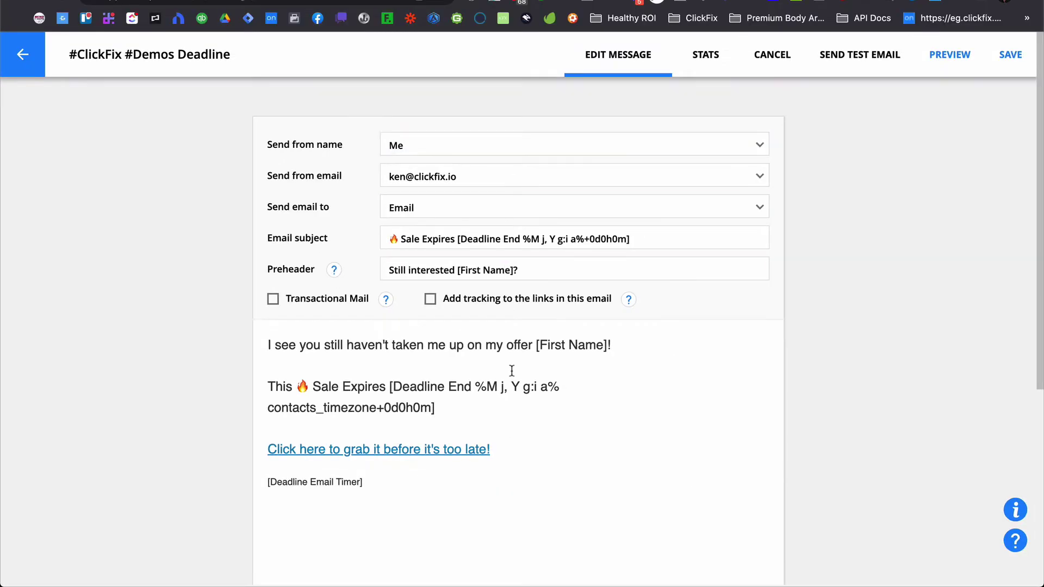
Inspect the "Click here to grab it before it's too late!" link's full URL, including its Email and timer parameters, and cancel without changes
scroll(530, 436, "down", 1)
left_click_drag(496, 422, 259, 422)
scroll(534, 379, "down", 3)
scroll(534, 379, "down", 3)
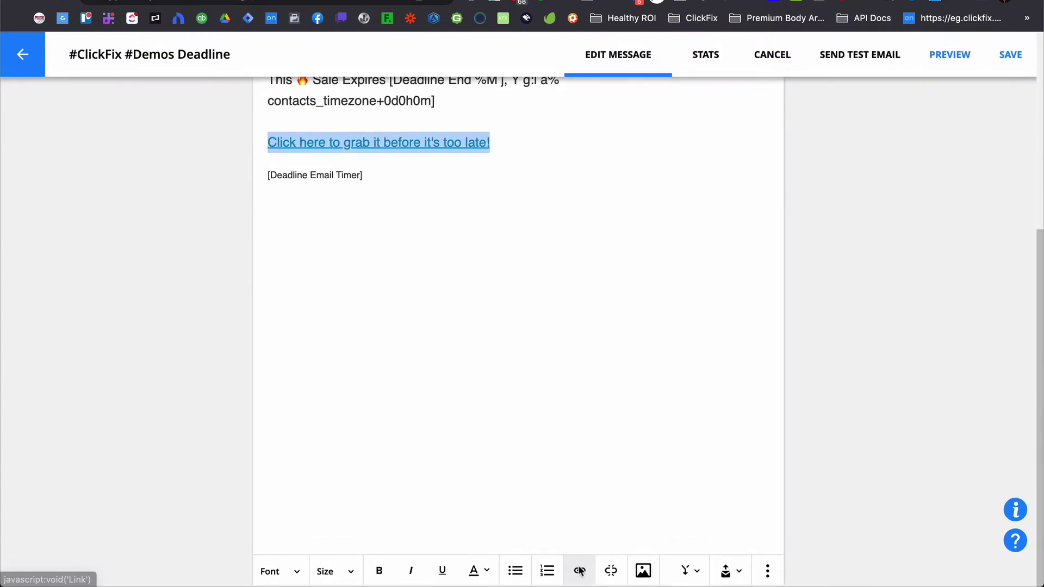
left_click(580, 570)
scroll(575, 236, "left", 5)
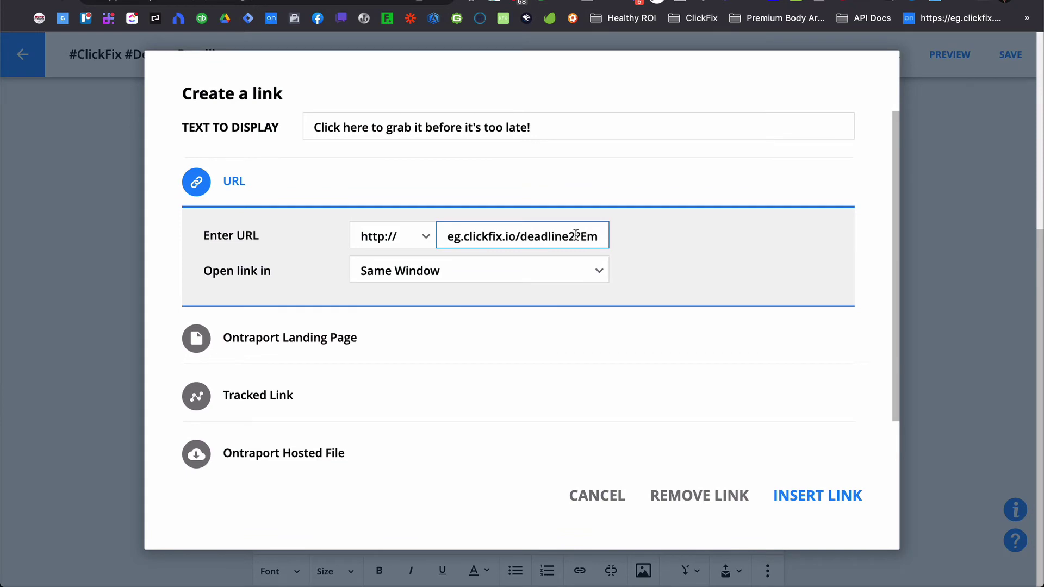
scroll(507, 237, "right", 4)
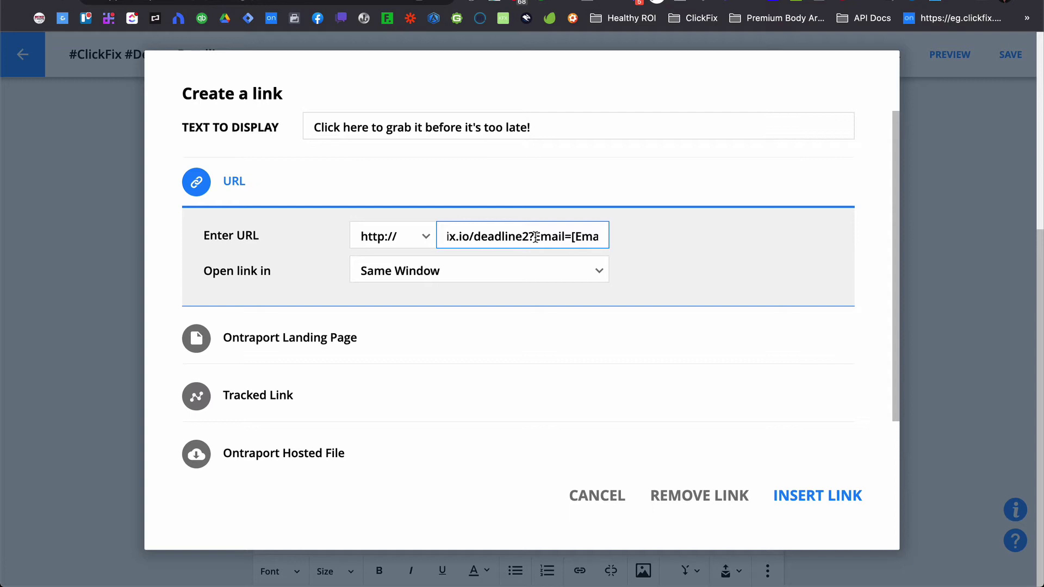
key("Right")
key("Right")
key("Right")
key("Right")
key("Right")
key("Right")
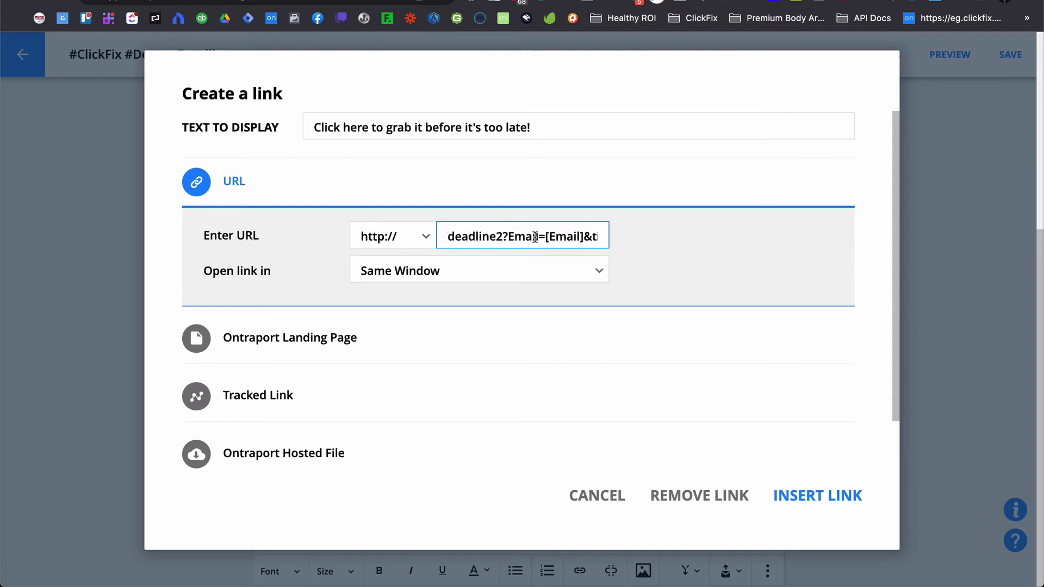
key("Right")
key("Right")
key("Right")
key("Right")
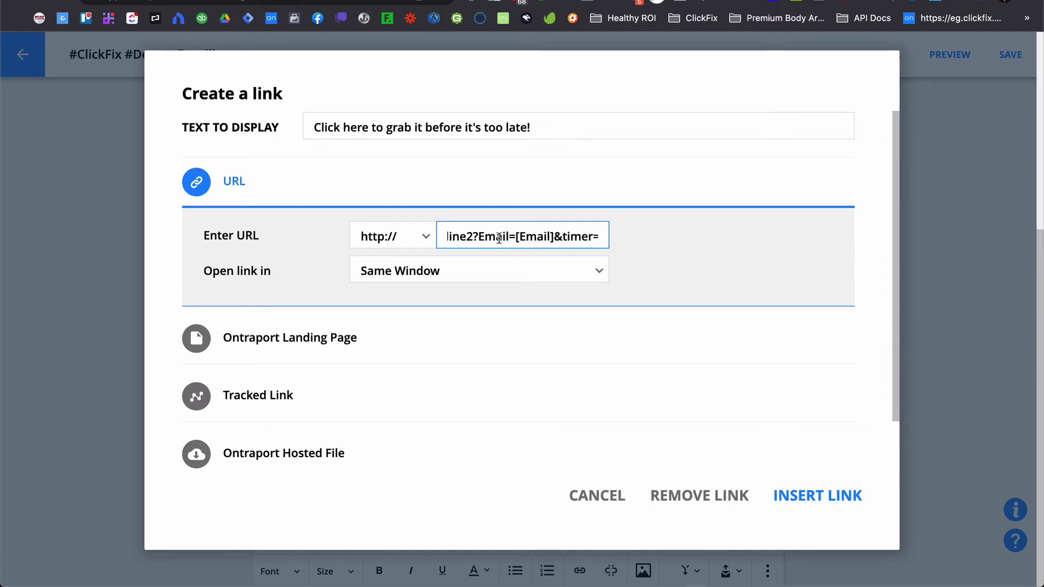
key("Right")
key("Right")
key("Right")
key("Right")
key("Right")
key("Right")
key("Right")
key("Right")
key("Right")
key("Right")
key("Right")
key("Right")
key("Right")
key("Right")
key("Right")
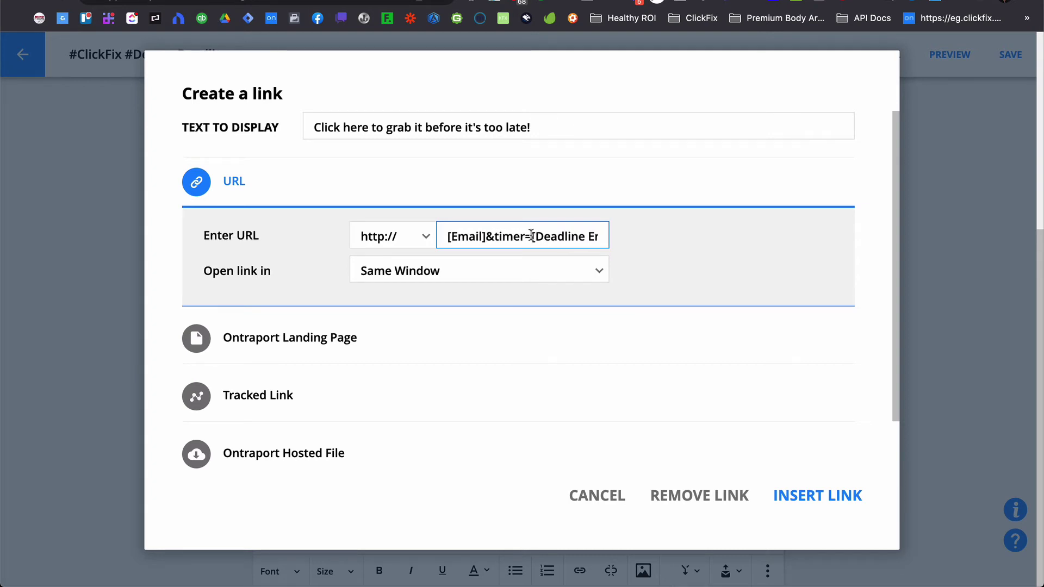
key("Right")
key("Right")
key("Right")
key("Right")
key("Right")
key("Right")
key("Right")
key("Right")
key("Right")
key("Right")
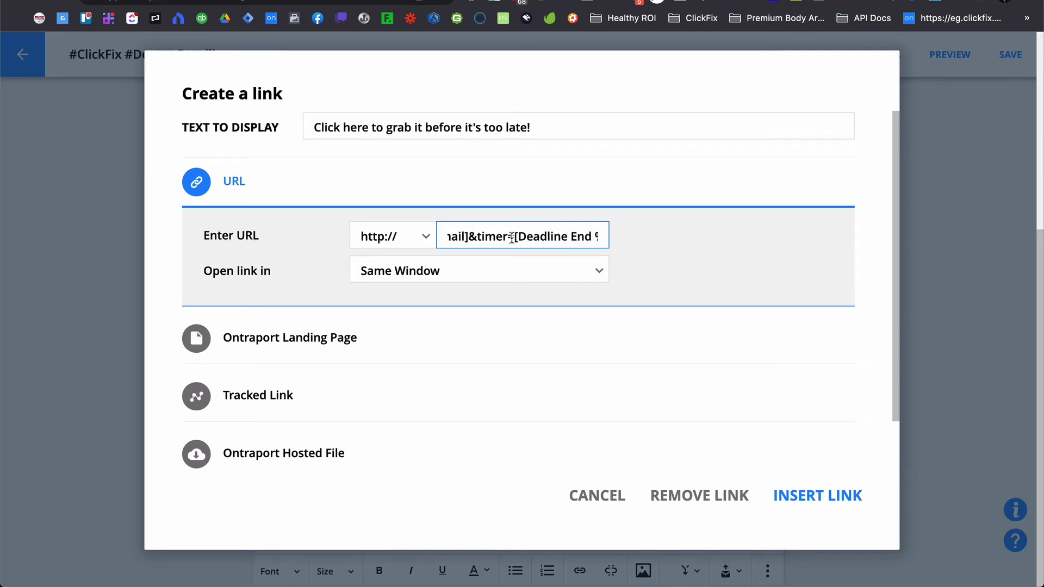
key("Right")
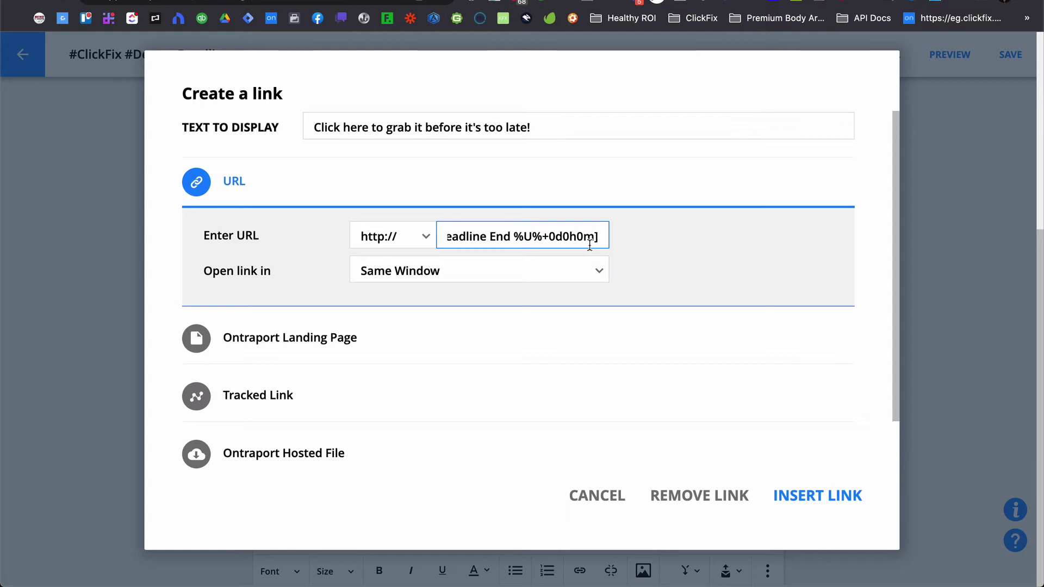
left_click(596, 498)
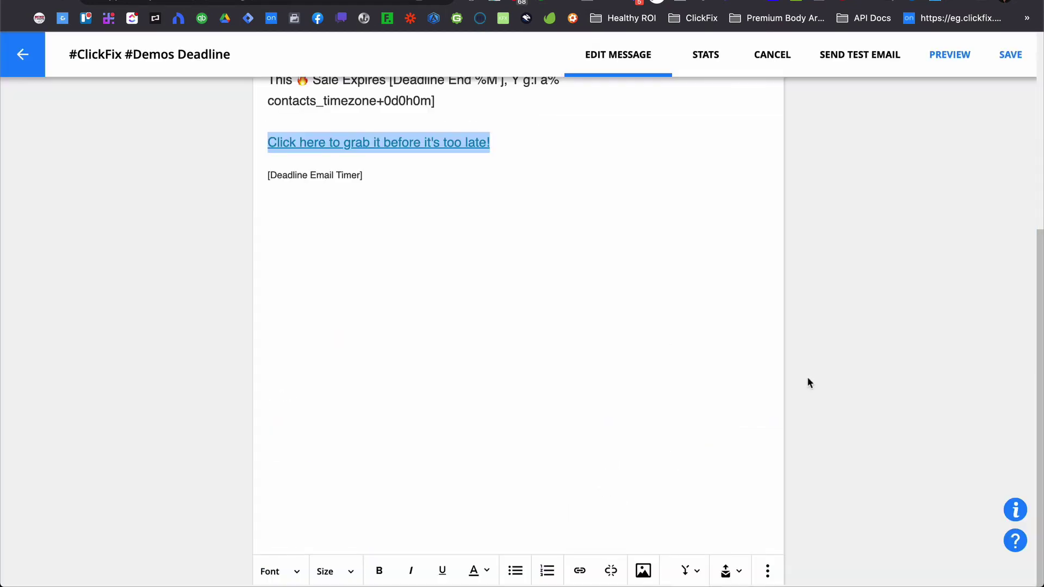
Switch to the mail app and check the expiry date and countdown timer in the received sale email
key("super+Tab")
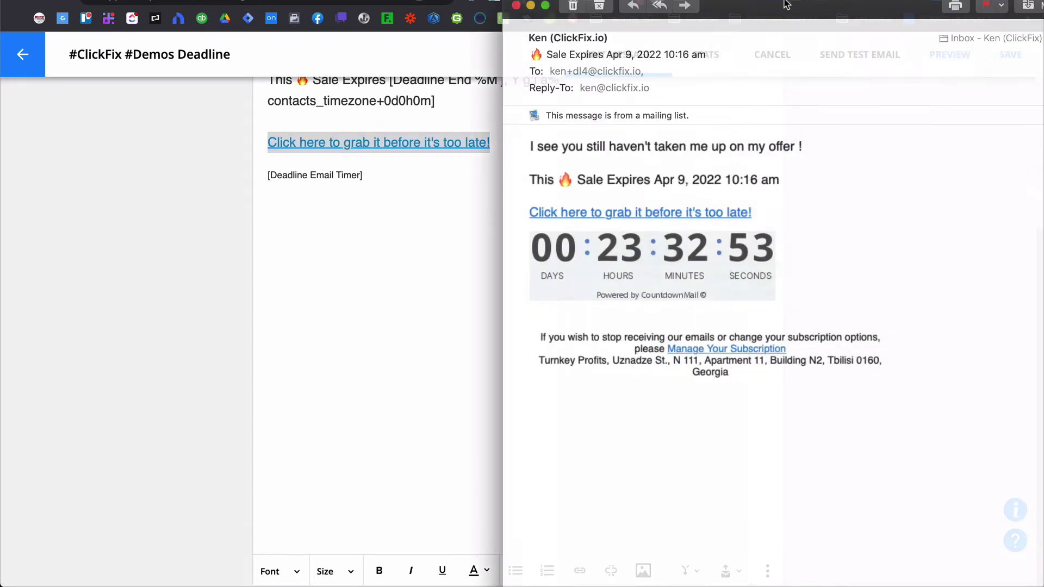
left_click(586, 182)
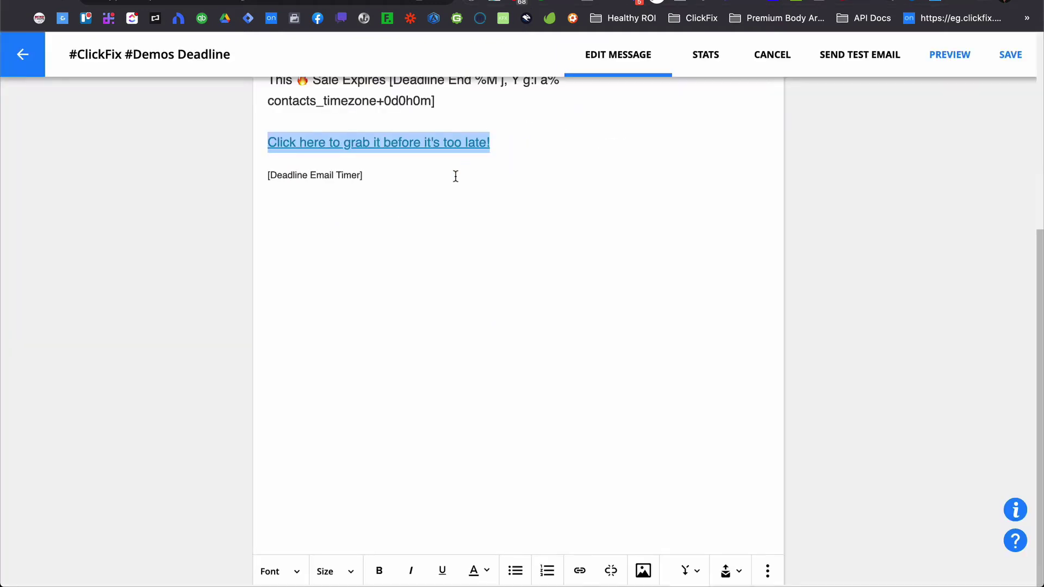
Highlight the [Deadline Email Timer] merge field in the Ontraport email body, and examine the dynamic timer's page and address on CountdownMail
scroll(456, 176, "up", 5)
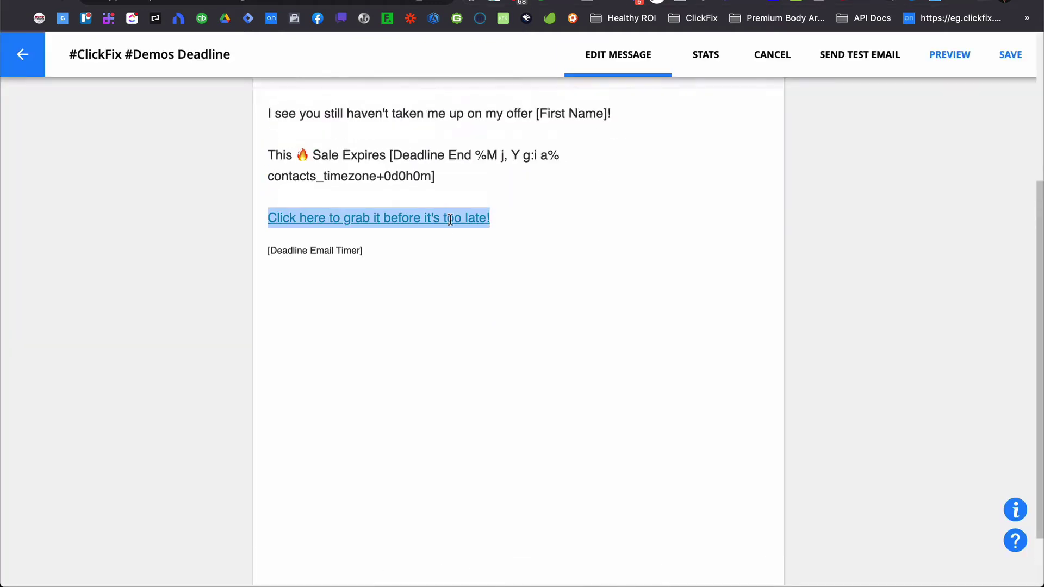
left_click(392, 442)
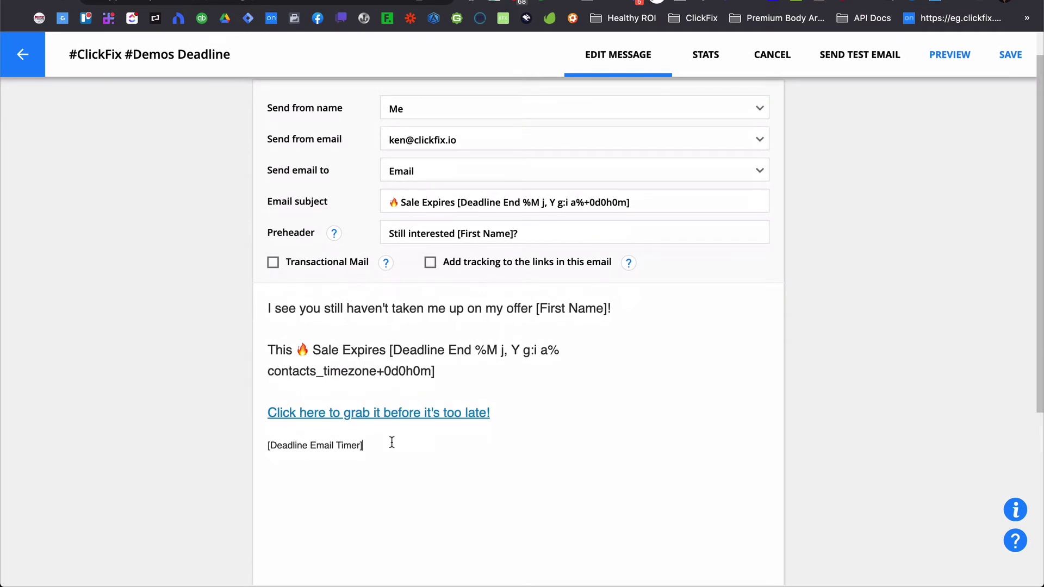
left_click_drag(248, 452, 249, 452)
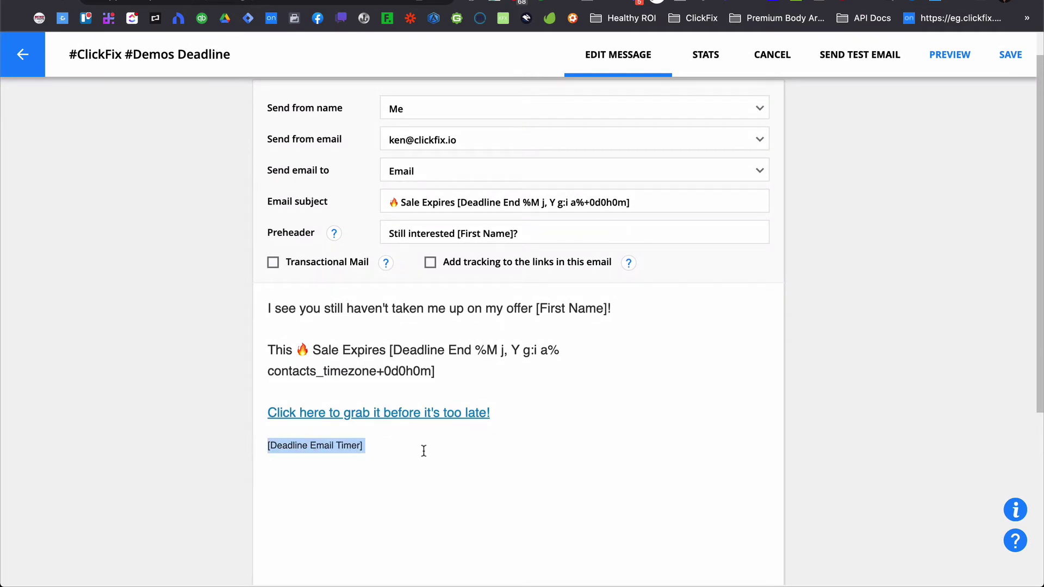
scroll(424, 451, "down", 1)
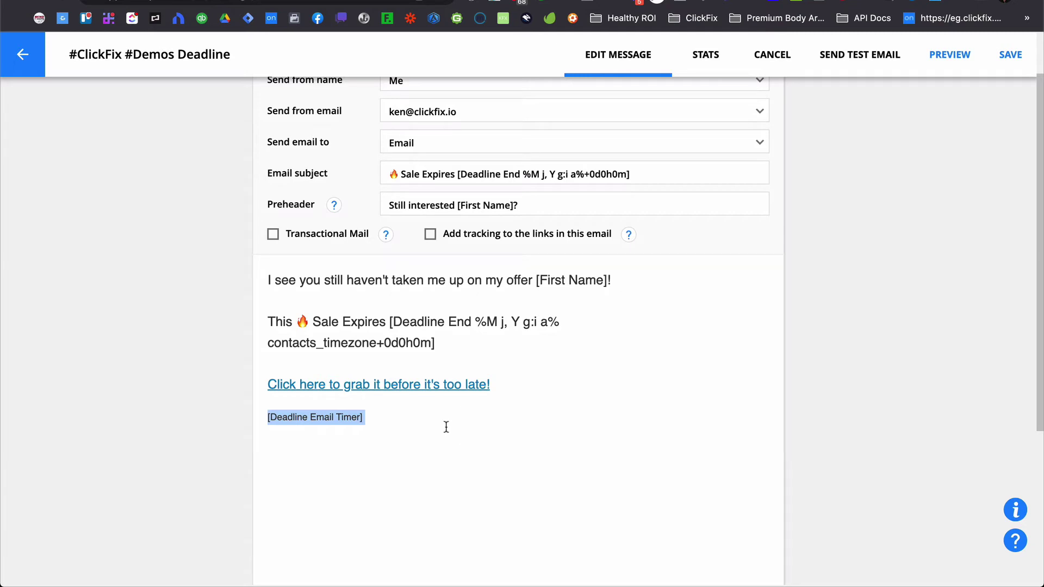
scroll(446, 427, "down", 1)
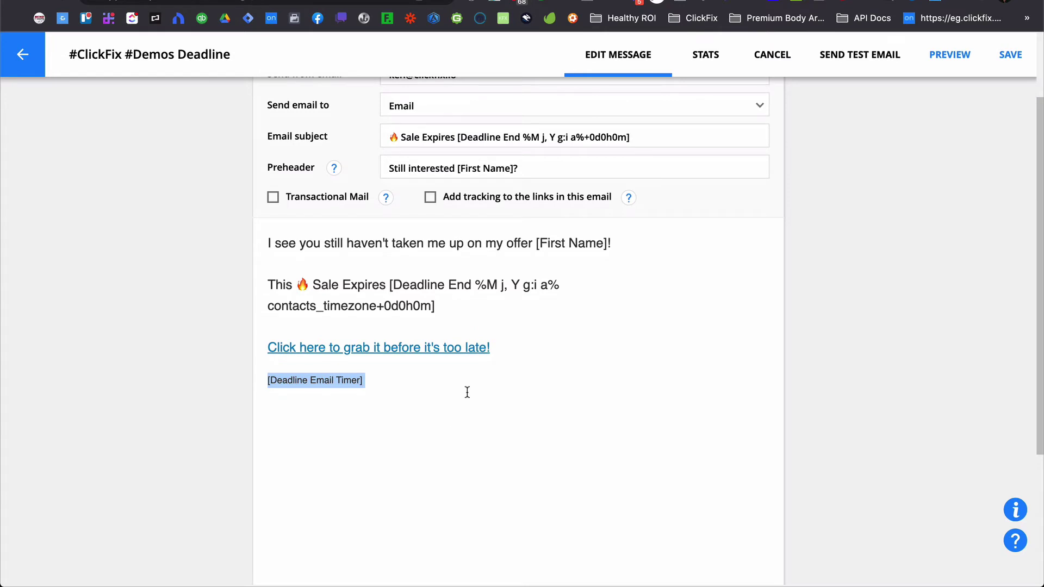
scroll(467, 392, "down", 1)
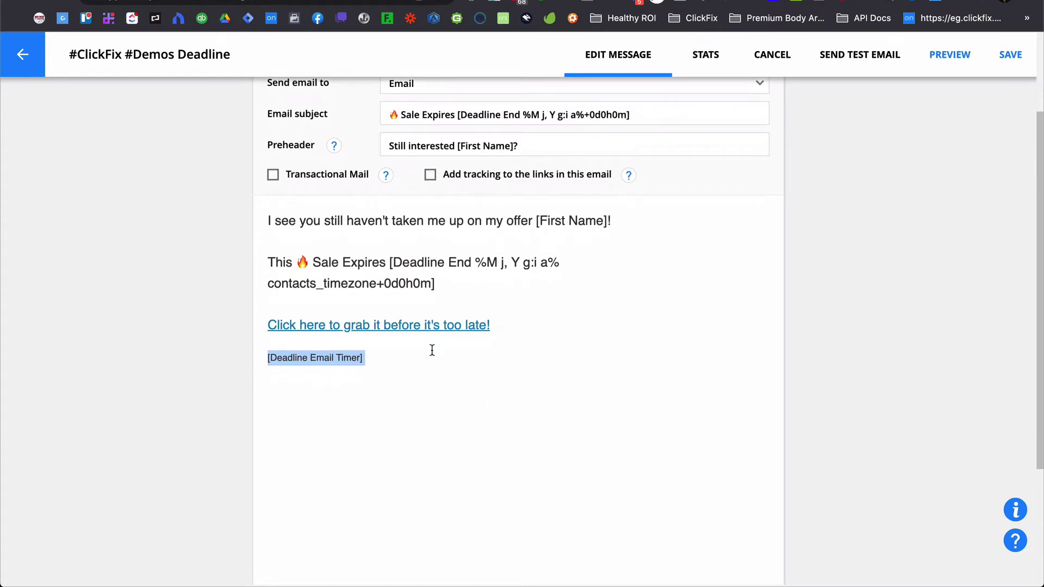
left_click_drag(380, 358, 258, 361)
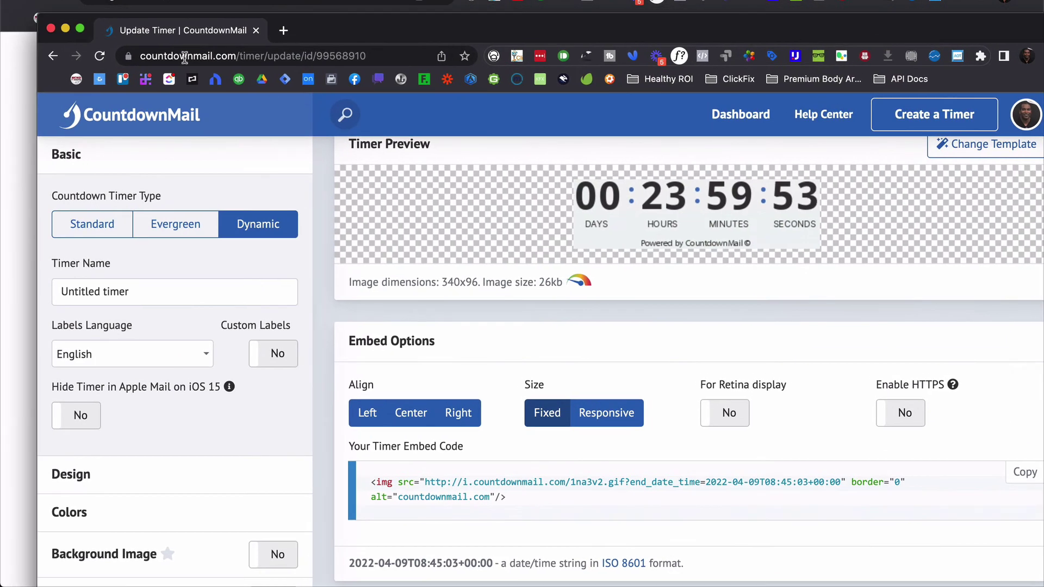
left_click_drag(140, 56, 235, 56)
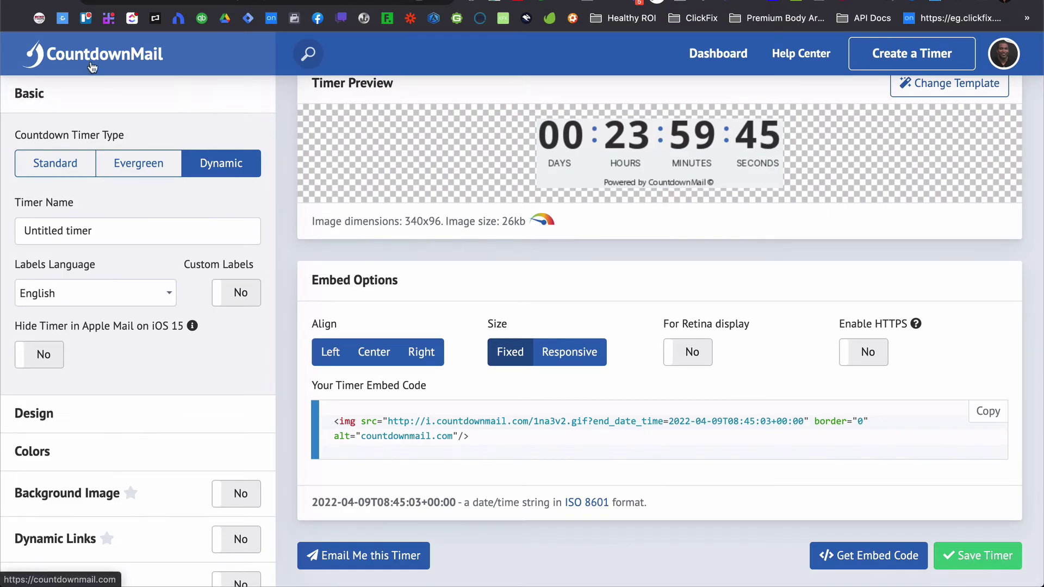
Start a new timer from the CountdownMail dashboard and set its countdown timer type to Dynamic
left_click(91, 65)
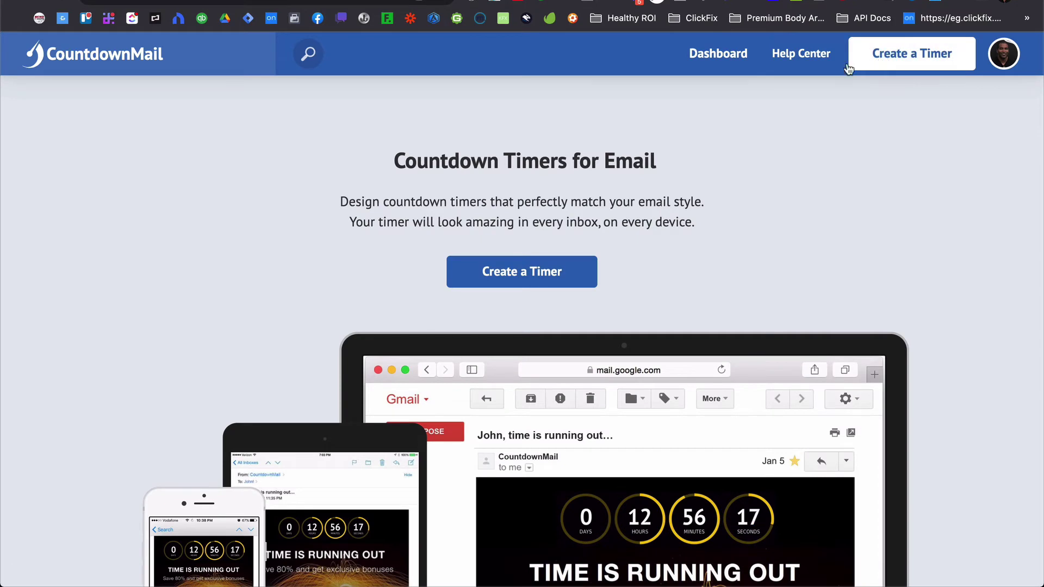
left_click(724, 55)
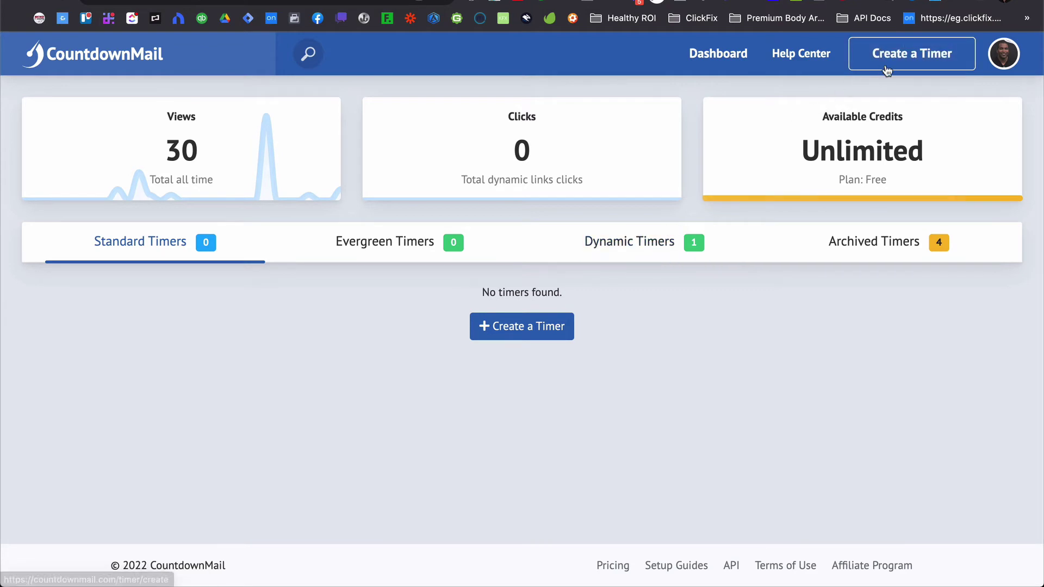
left_click(912, 62)
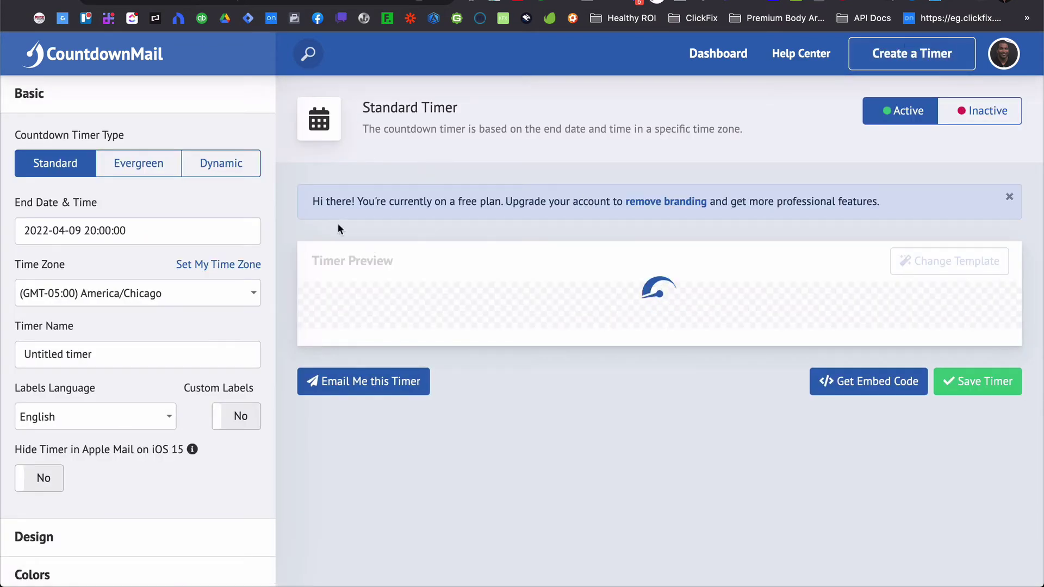
left_click(221, 163)
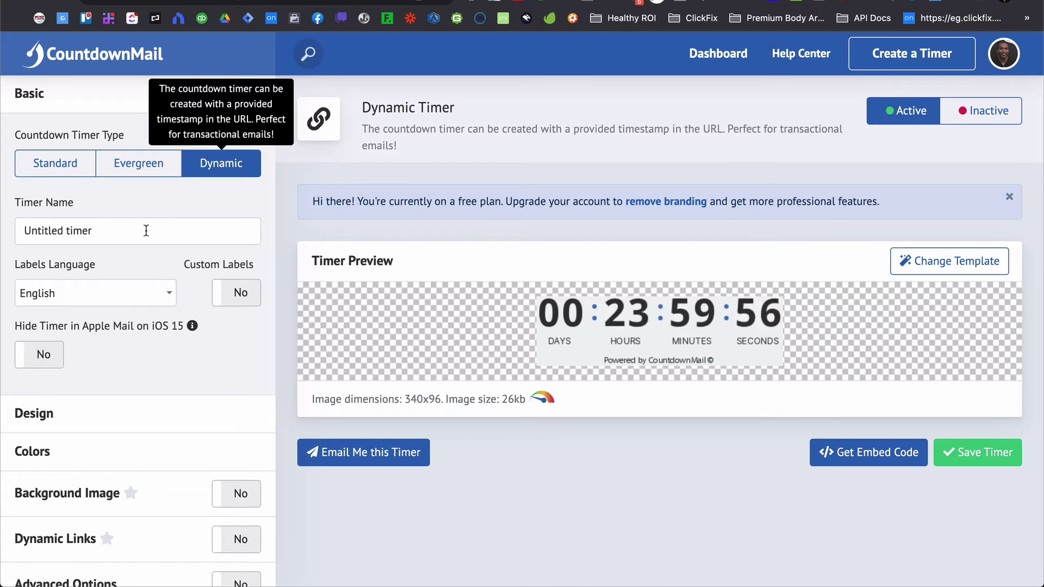
scroll(155, 326, "down", 1)
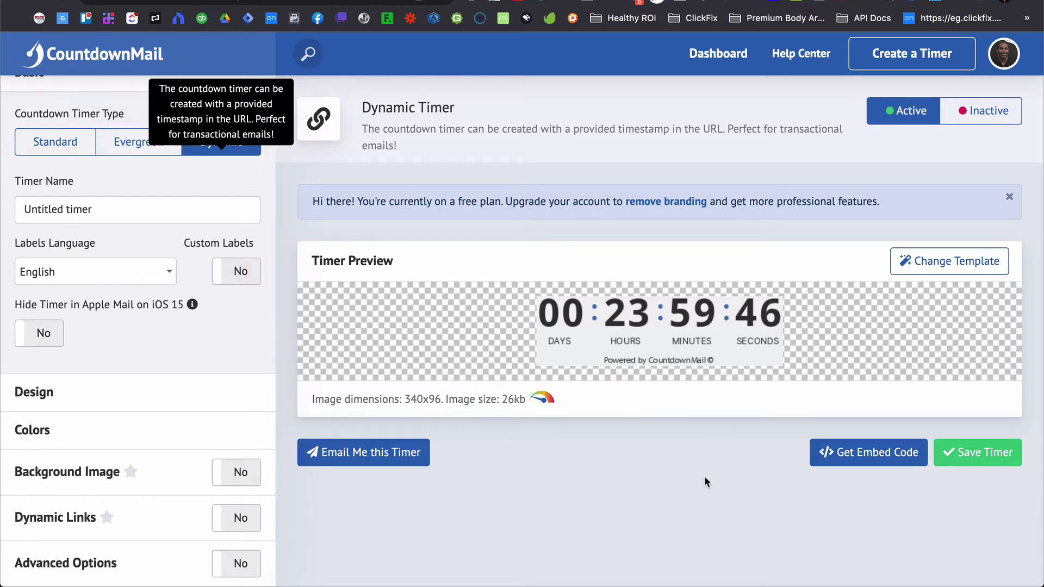
Generate the new dynamic timer's embed code and try the Left, Right and Center alignments
left_click(869, 456)
scroll(735, 346, "down", 4)
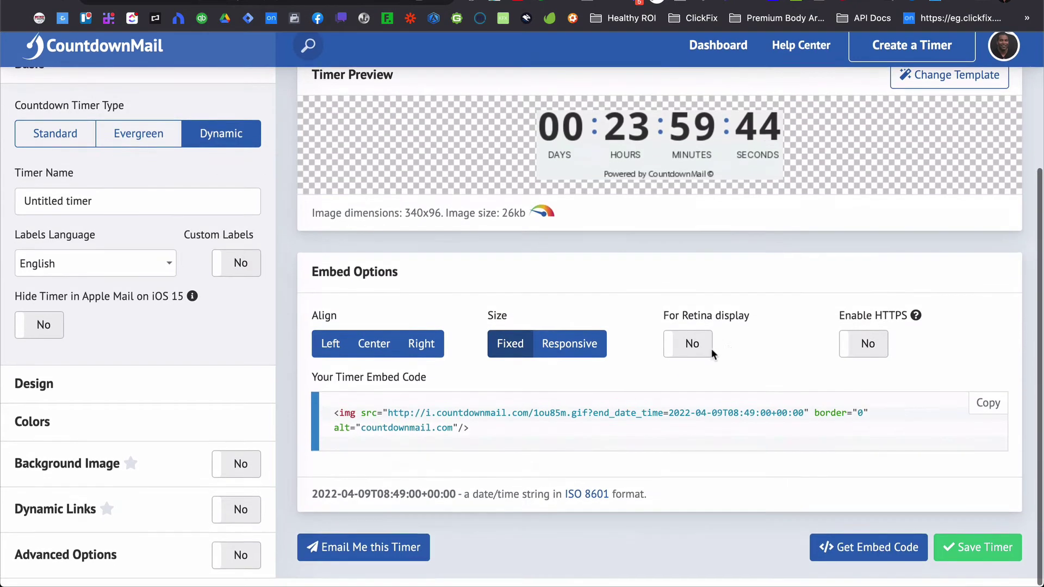
left_click(329, 354)
left_click(430, 354)
left_click(376, 356)
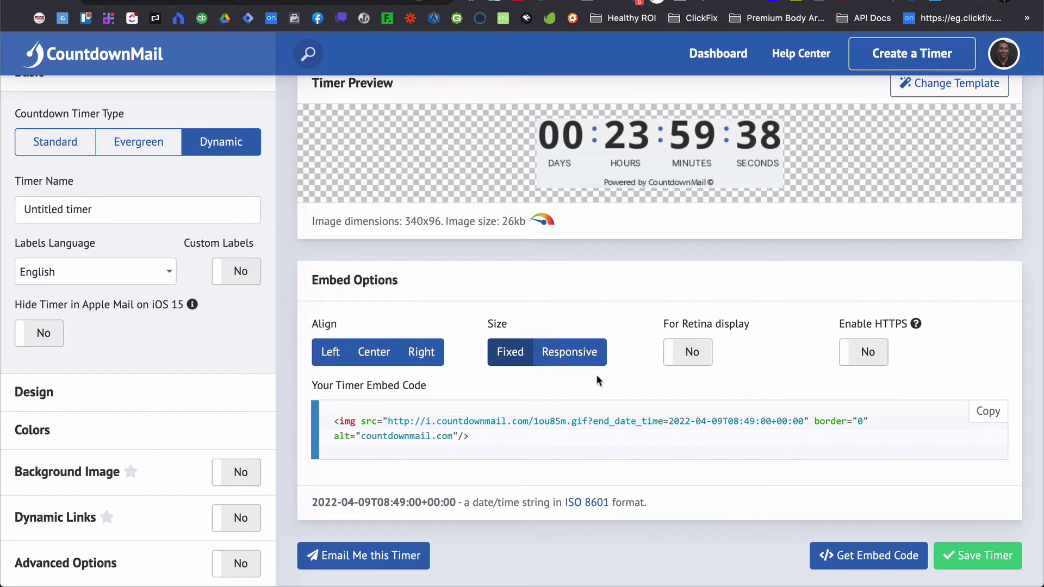
Set the embed code to Responsive size with Retina display and HTTPS enabled, and highlight the whole code
left_click(587, 363)
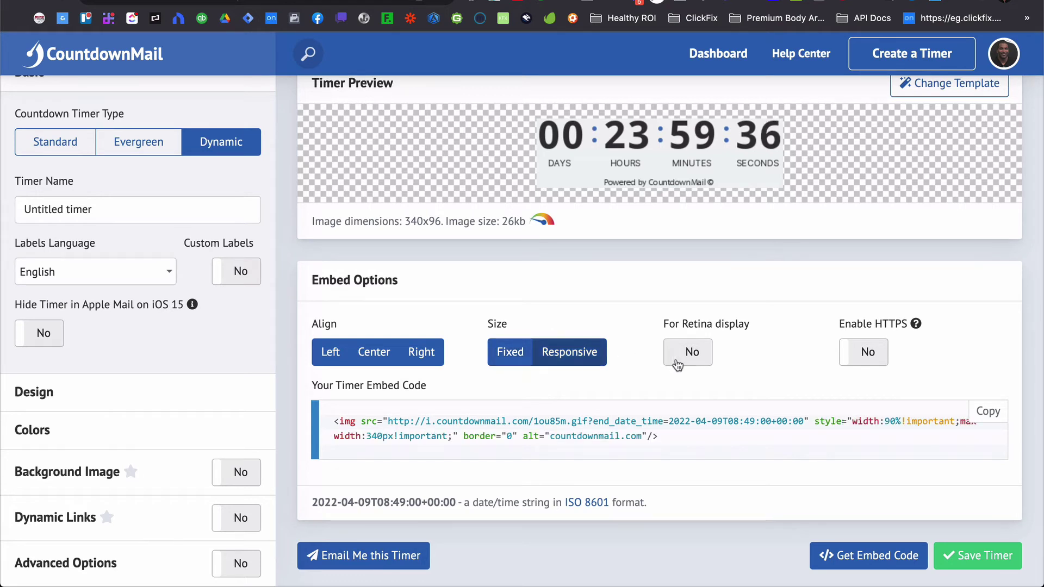
left_click(678, 354)
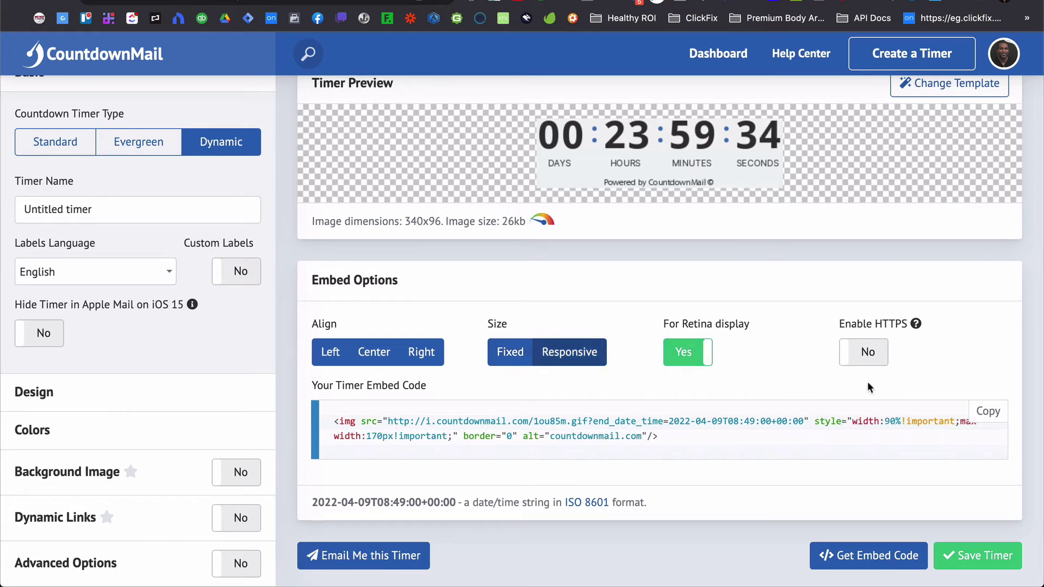
left_click(878, 360)
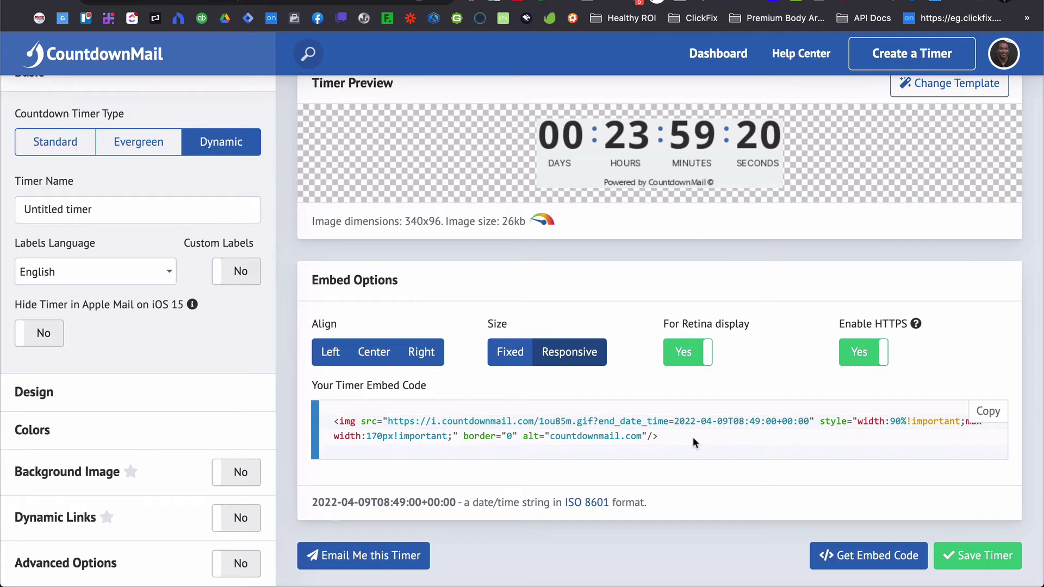
left_click_drag(677, 438, 331, 433)
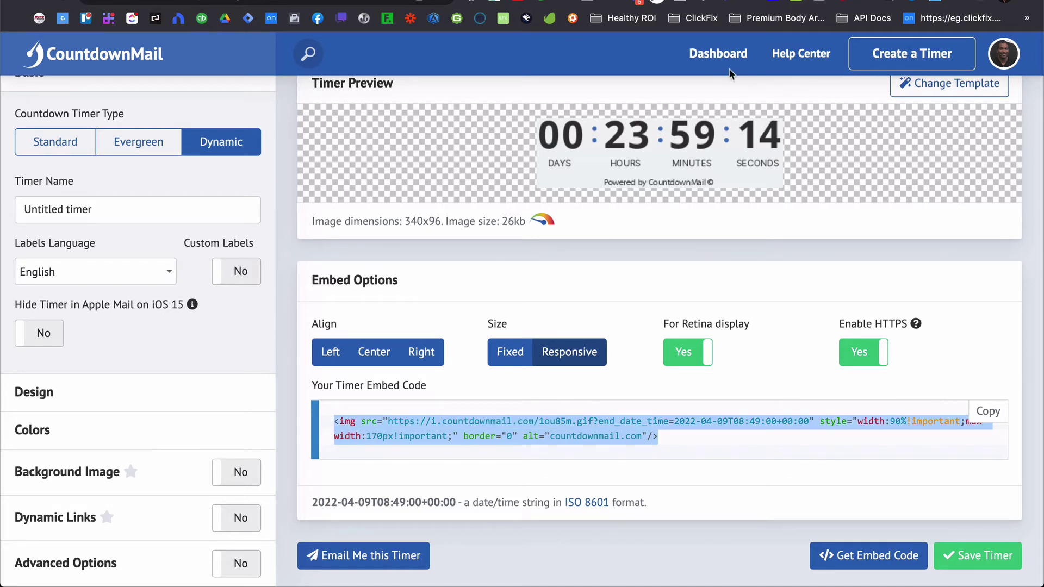
Leave the new timer without saving and open the existing dynamic timer from the dashboard
scroll(720, 244, "up", 5)
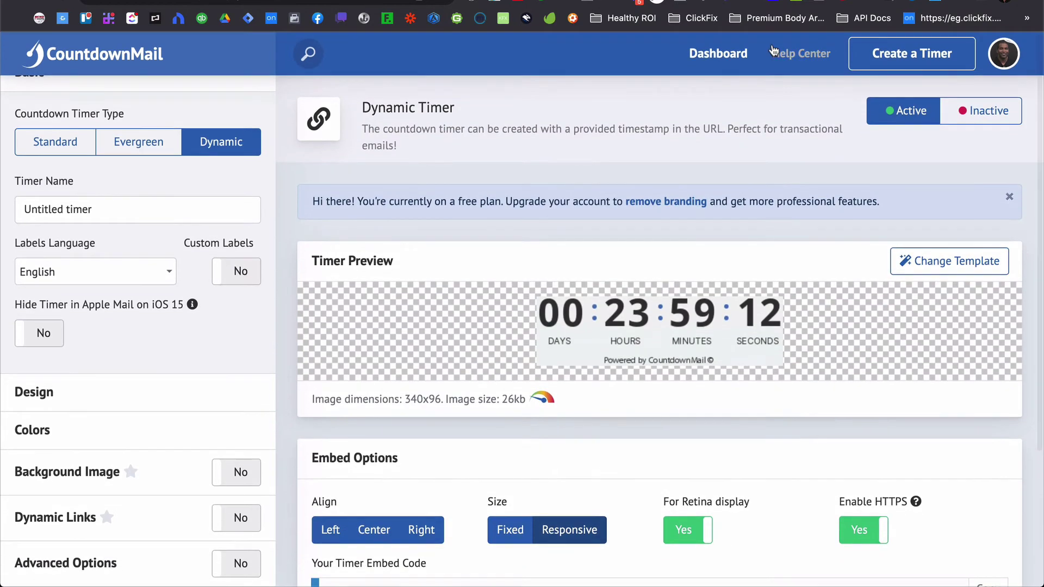
left_click(718, 53)
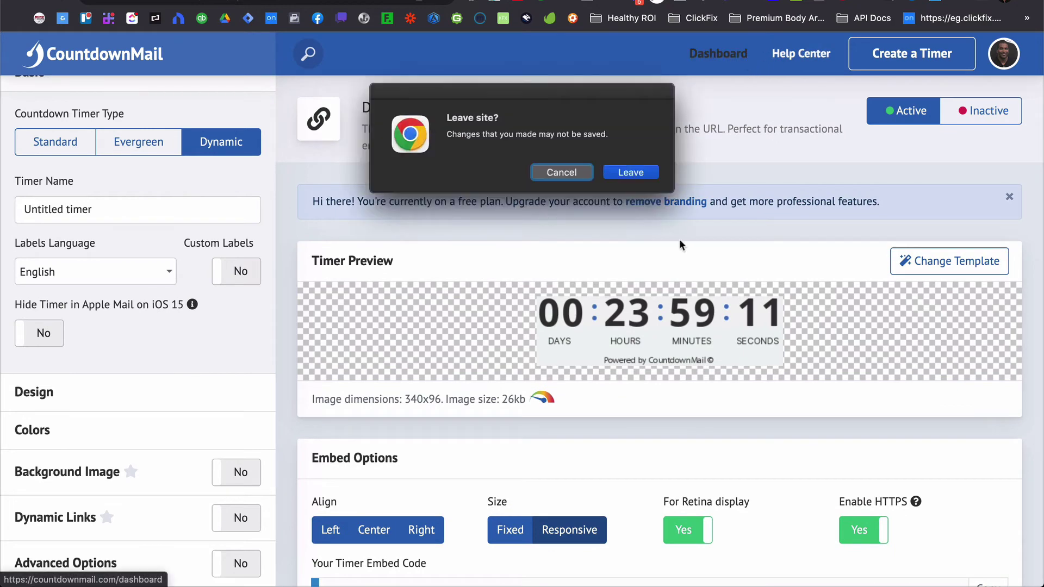
left_click(633, 174)
left_click(618, 249)
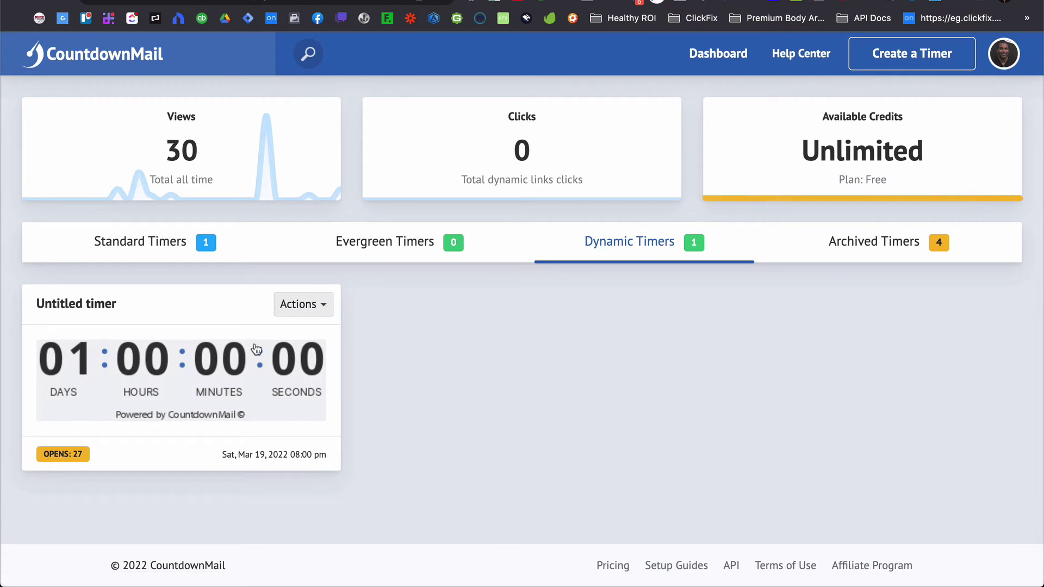
left_click(319, 352)
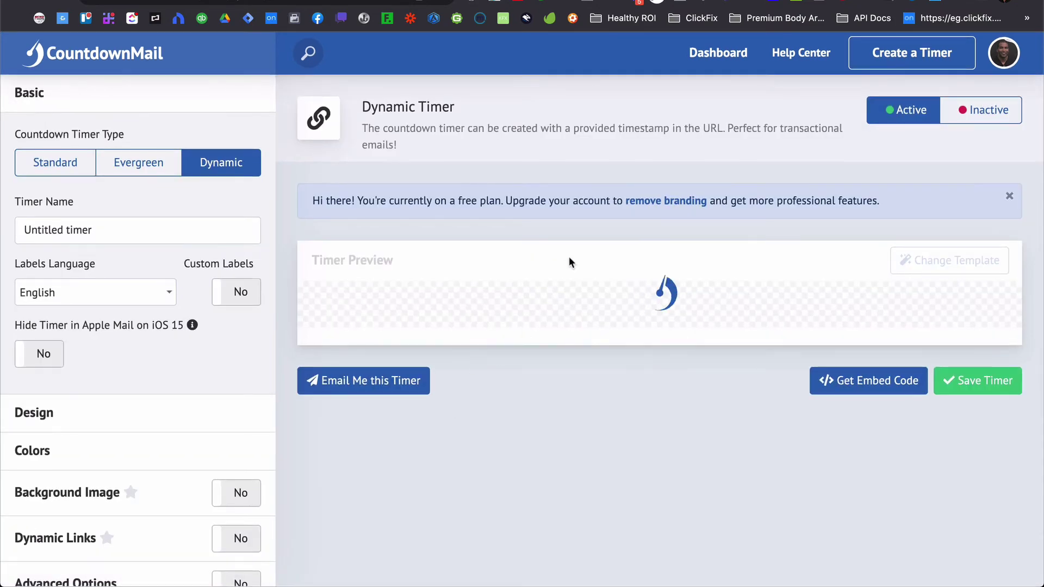
Generate this timer's embed code with Retina display and HTTPS enabled, and highlight its end_date_time value
left_click(827, 464)
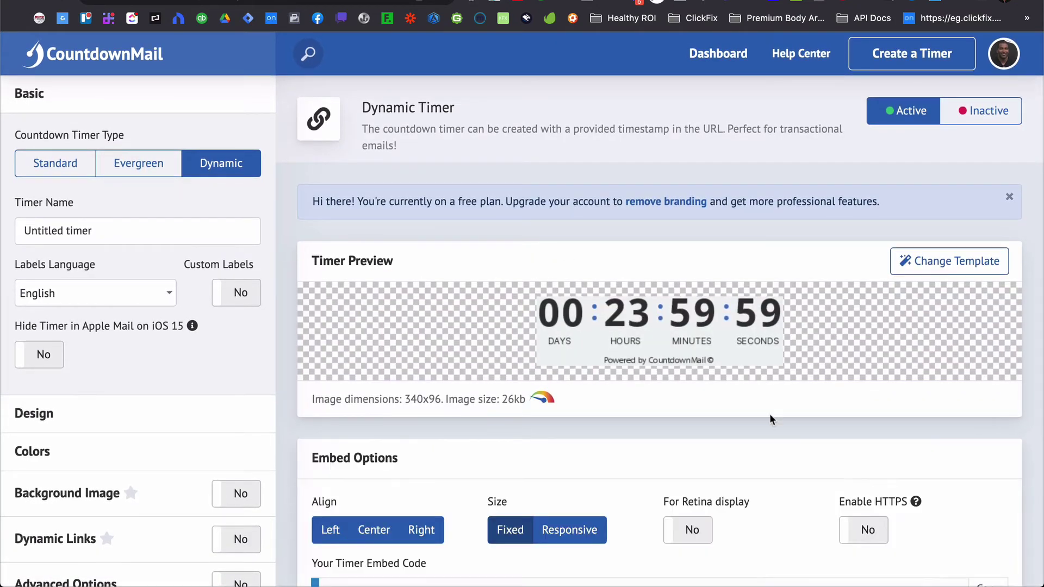
left_click(719, 349)
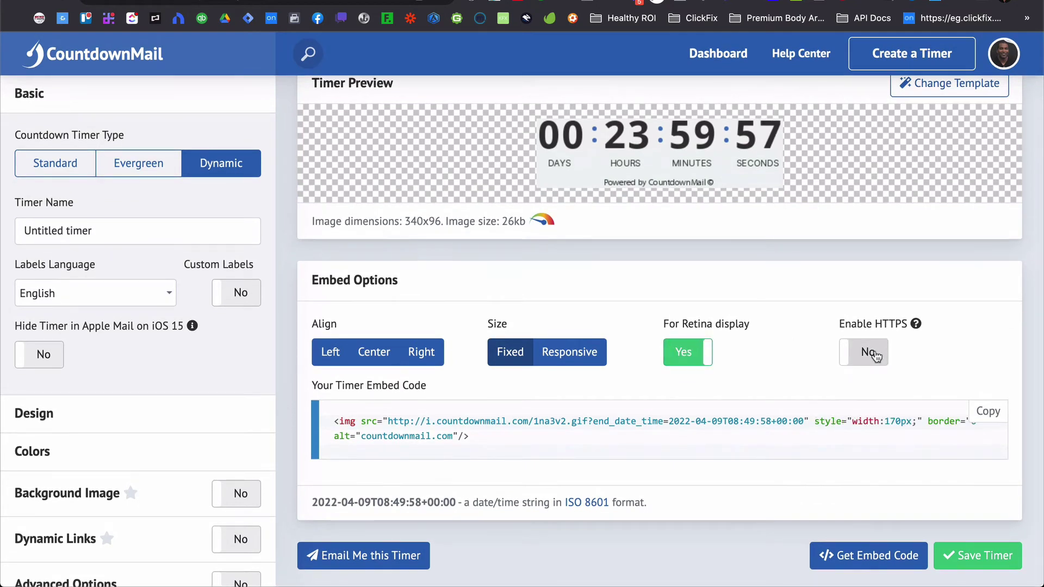
left_click(865, 352)
left_click_drag(674, 421, 809, 422)
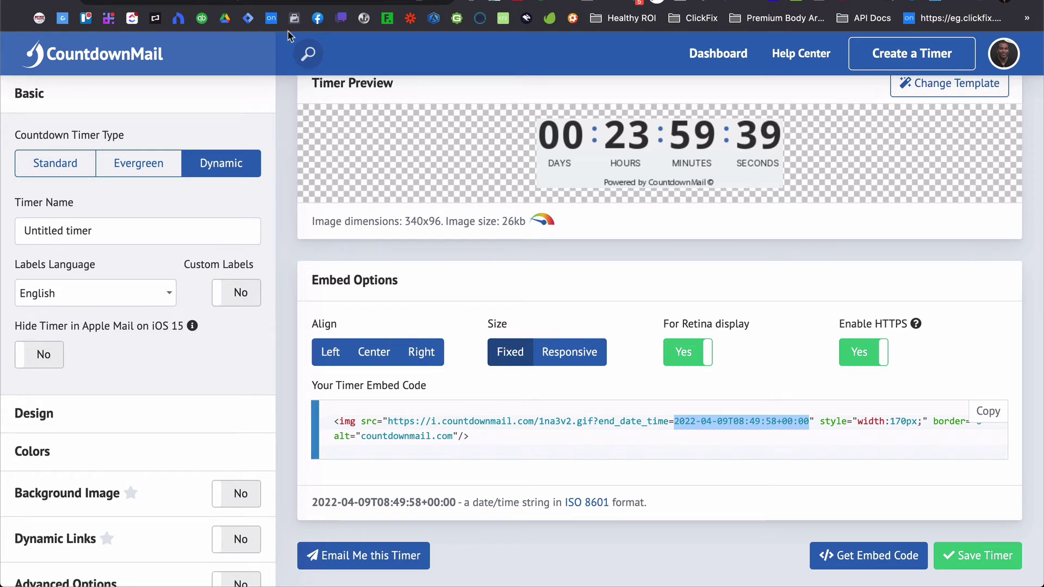
Switch to the Deadline Funnel automation in Ontraport, put it in edit mode, and review its setup checklist
left_click(331, 0)
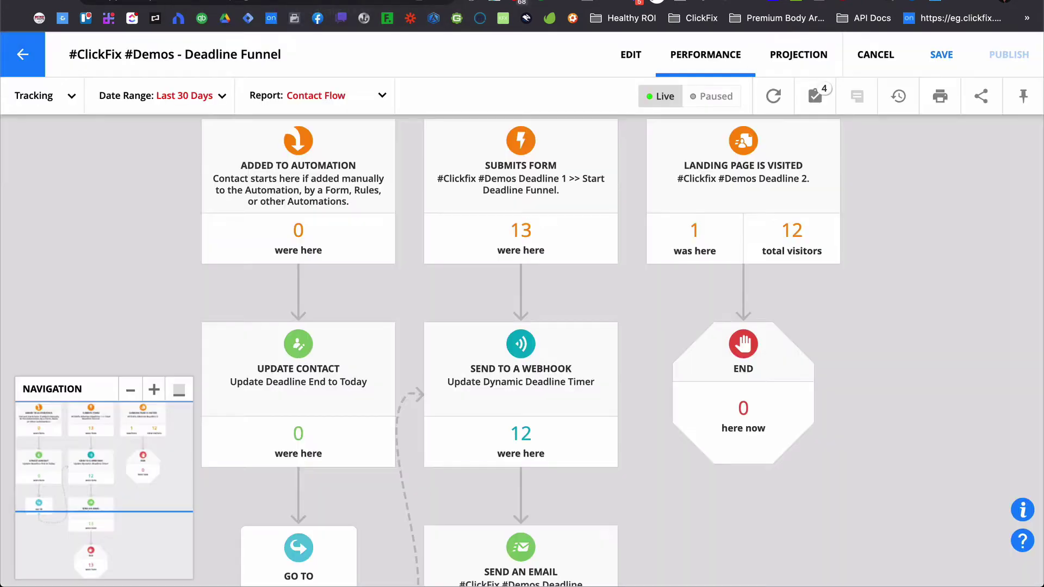
left_click(636, 61)
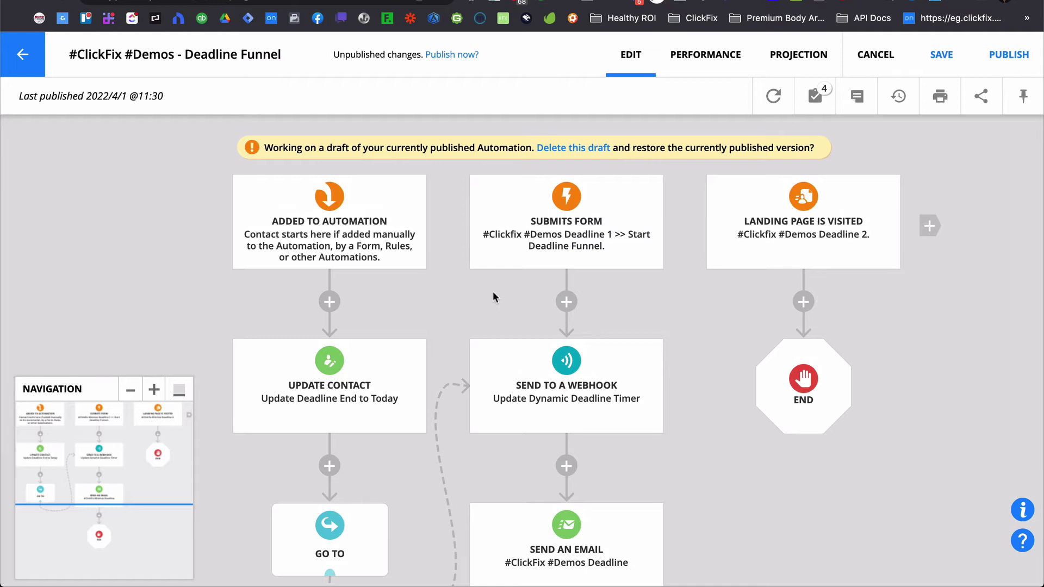
scroll(513, 338, "down", 2)
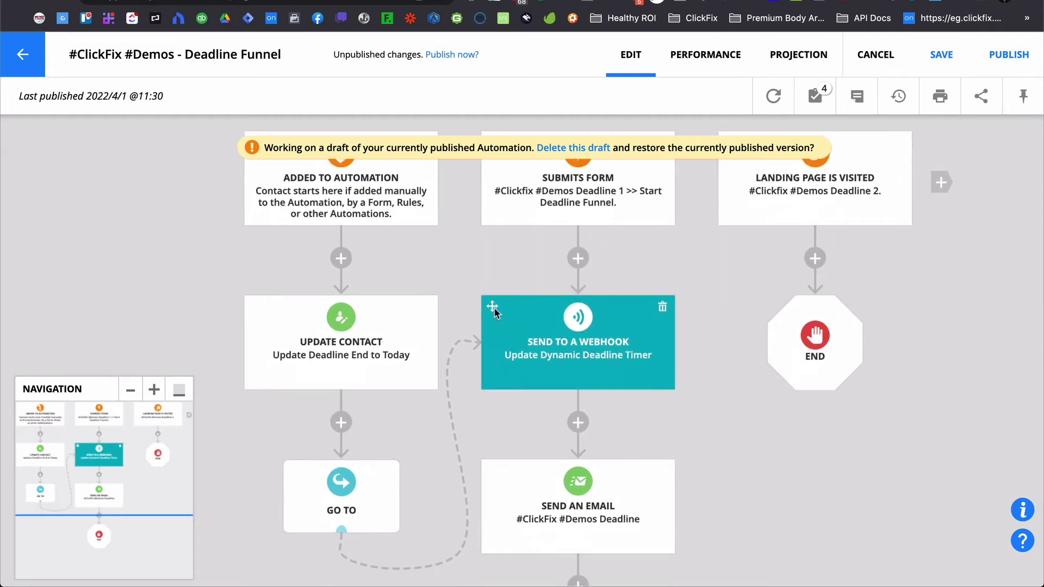
scroll(493, 259, "up", 3)
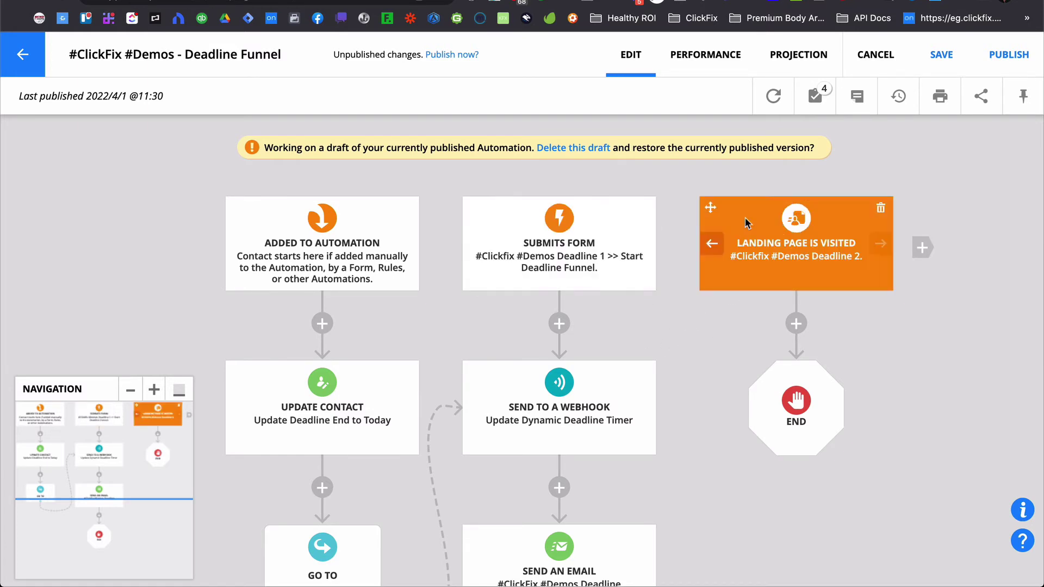
left_click(814, 101)
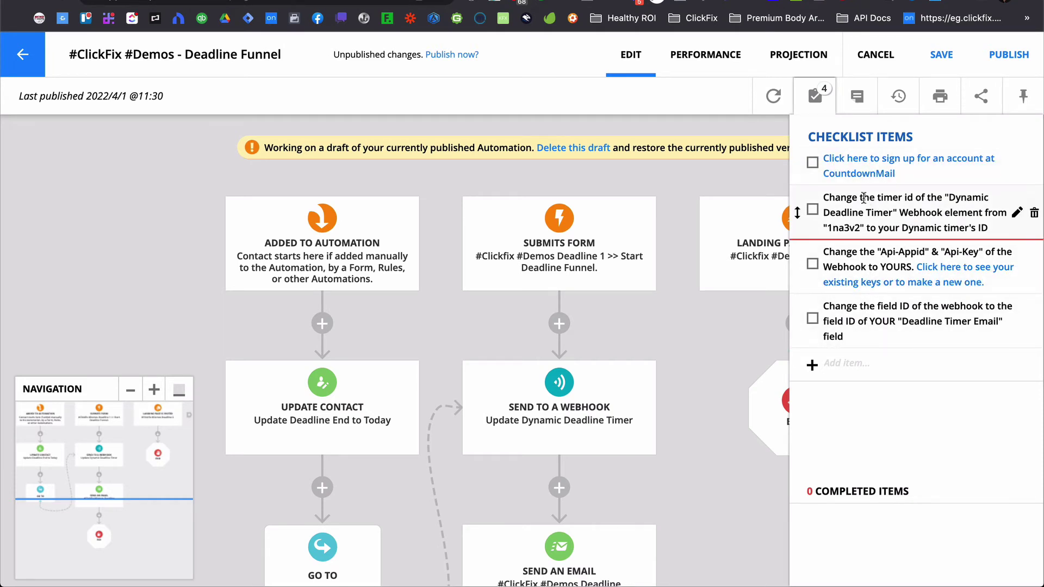
left_click(668, 319)
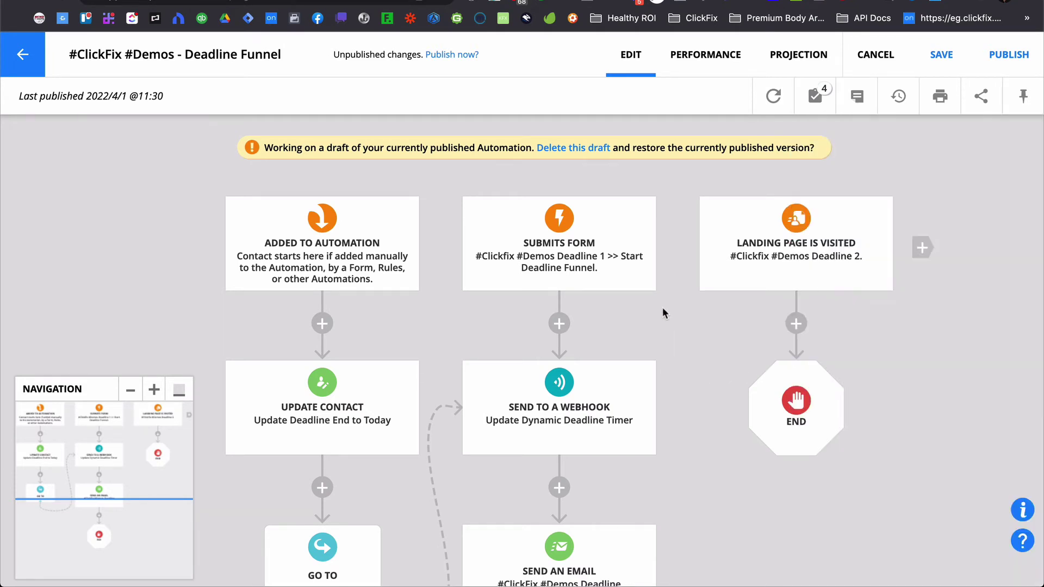
Open the Submits Form trigger on the automation map and examine its form, conditions and settings
scroll(662, 312, "down", 3)
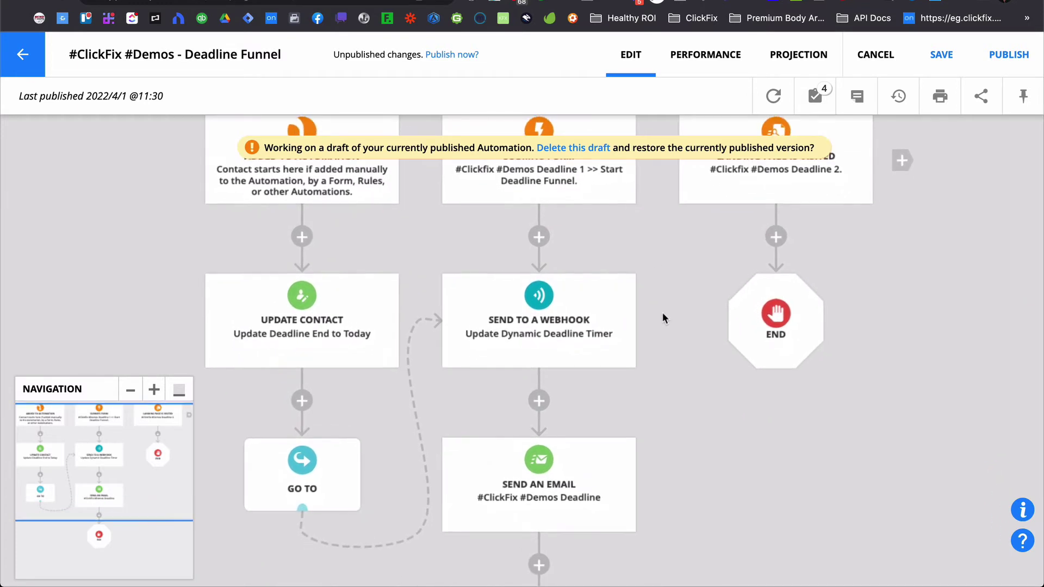
scroll(662, 312, "up", 3)
scroll(663, 318, "down", 2)
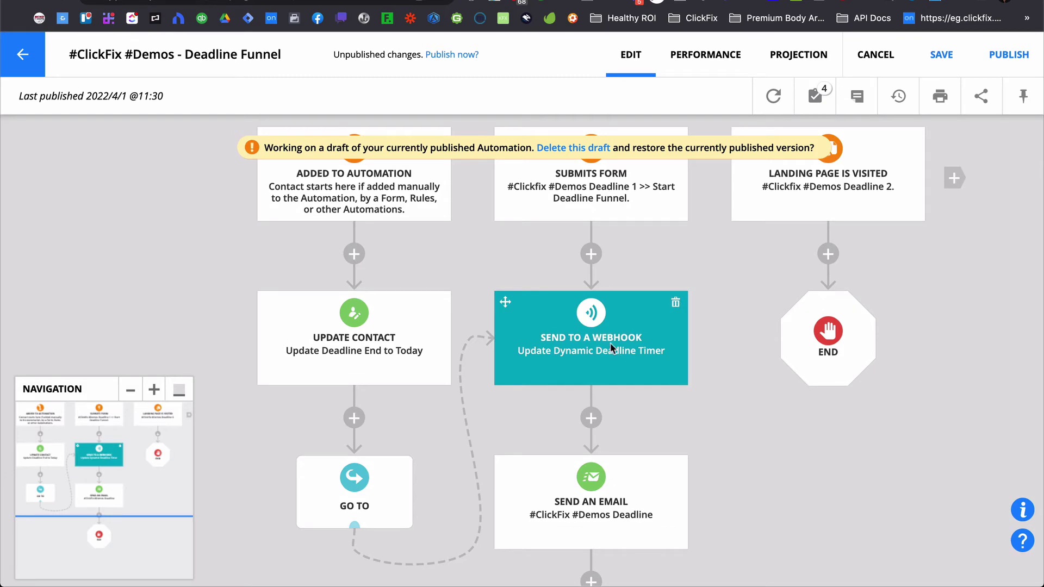
scroll(610, 344, "up", 2)
scroll(610, 341, "up", 2)
left_click(586, 291)
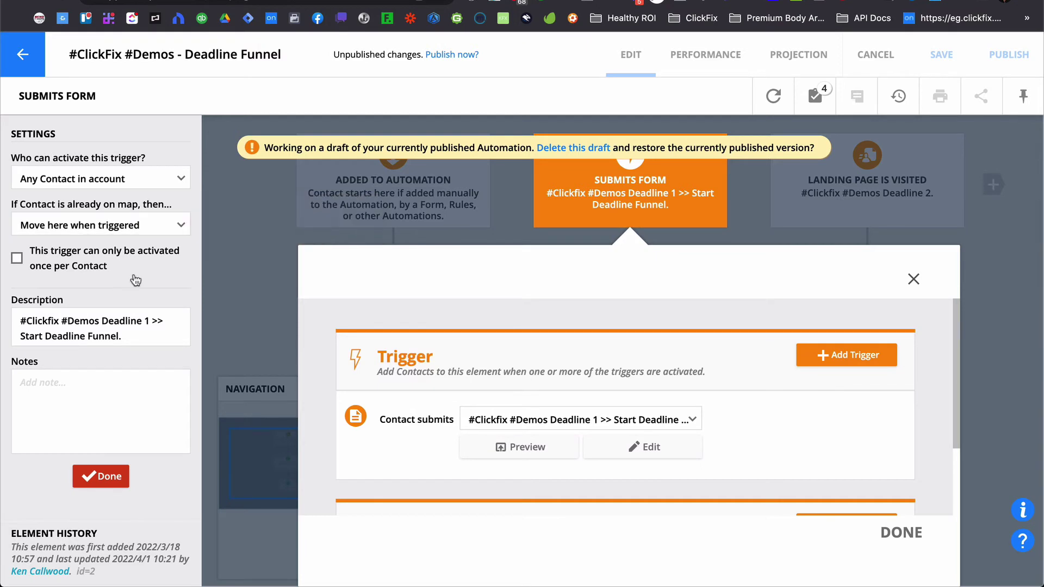
scroll(480, 378, "down", 3)
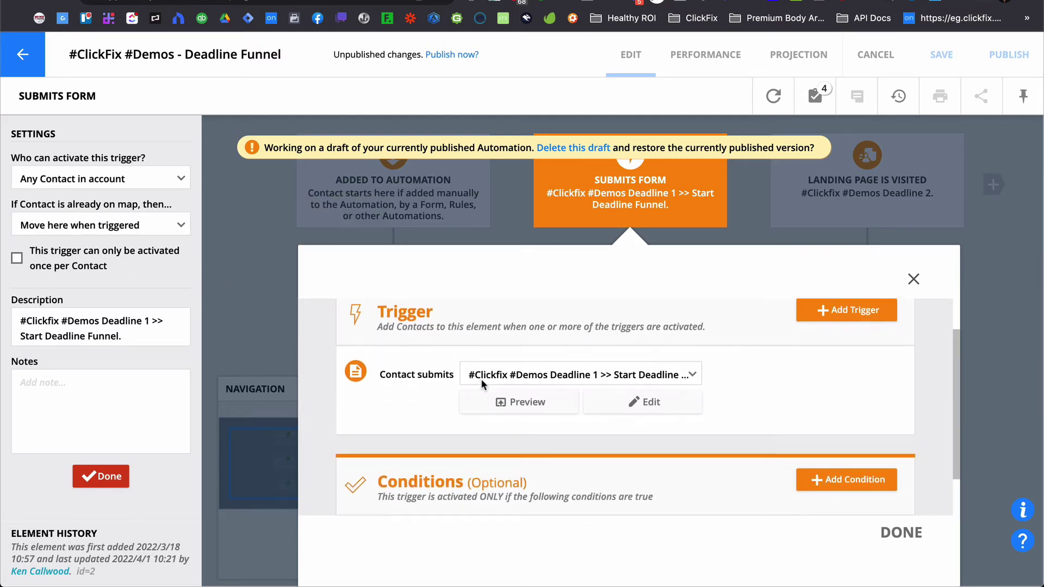
scroll(481, 382, "up", 3)
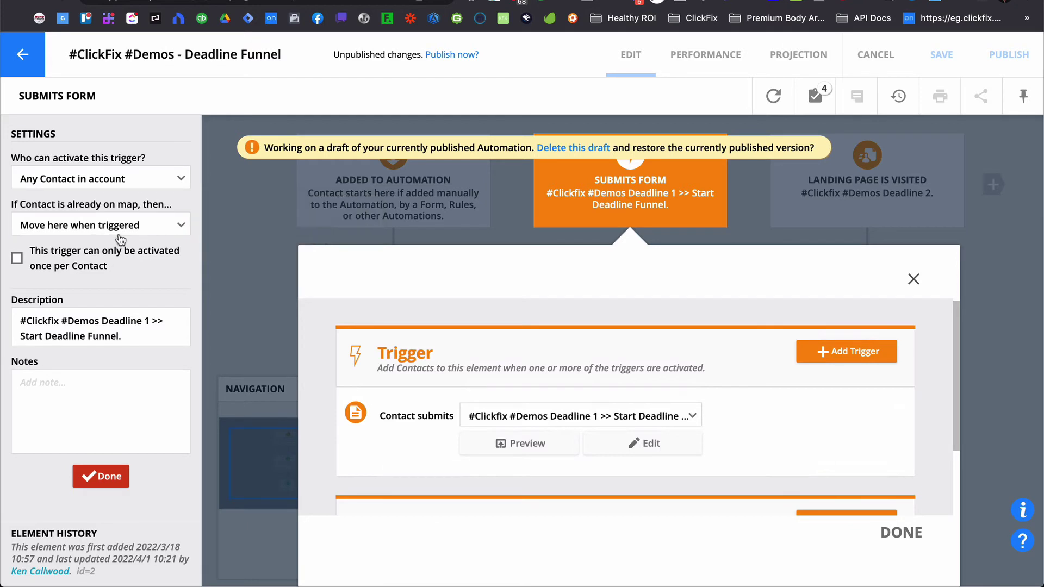
mouse_move(135, 228)
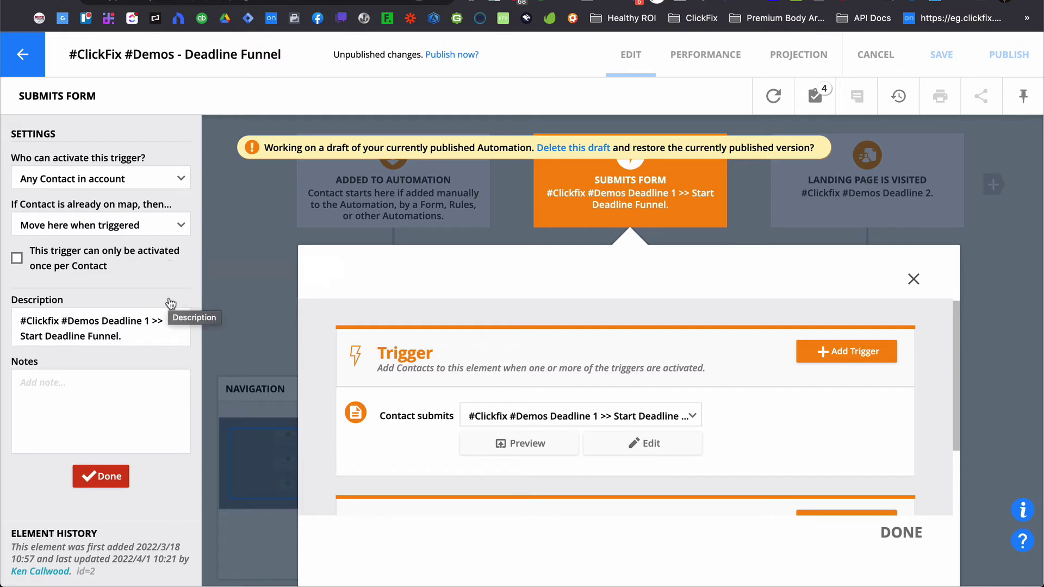
Try "Ignore this trigger" for contacts already on the map, restore "Move here when triggered", and close the Submits Form trigger
left_click(115, 223)
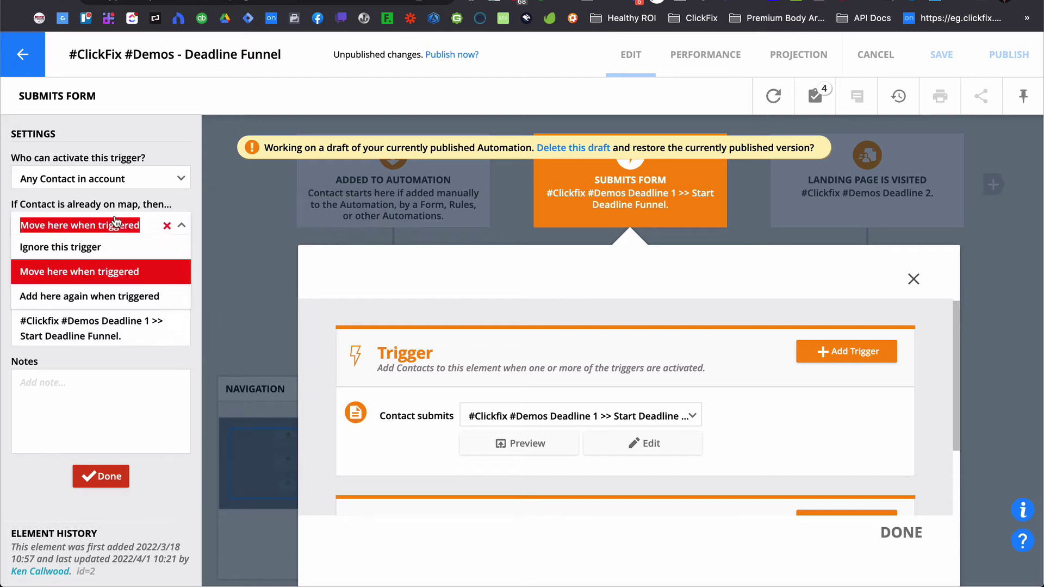
left_click(108, 245)
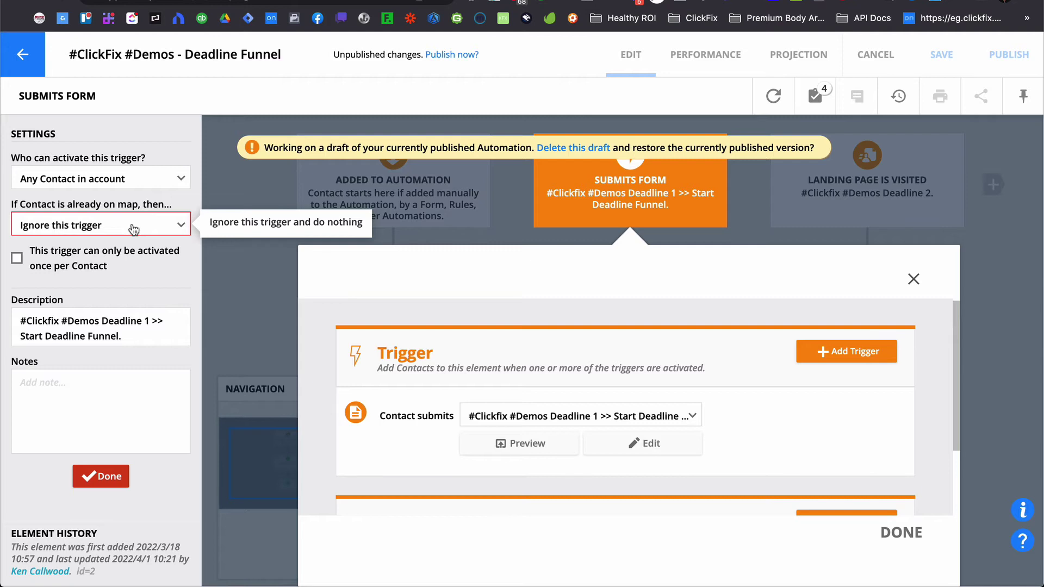
left_click(134, 230)
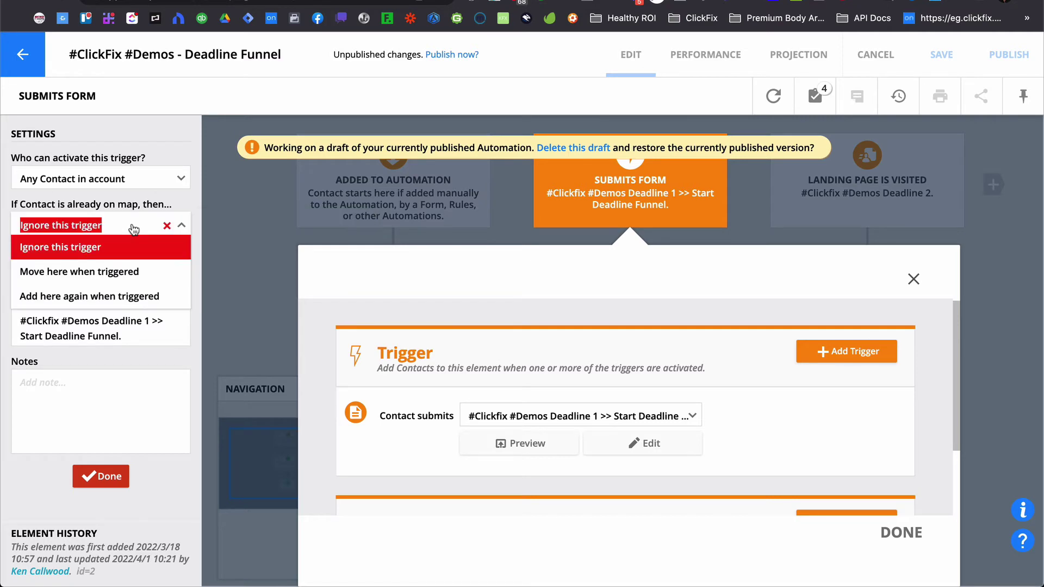
left_click(127, 273)
left_click(101, 476)
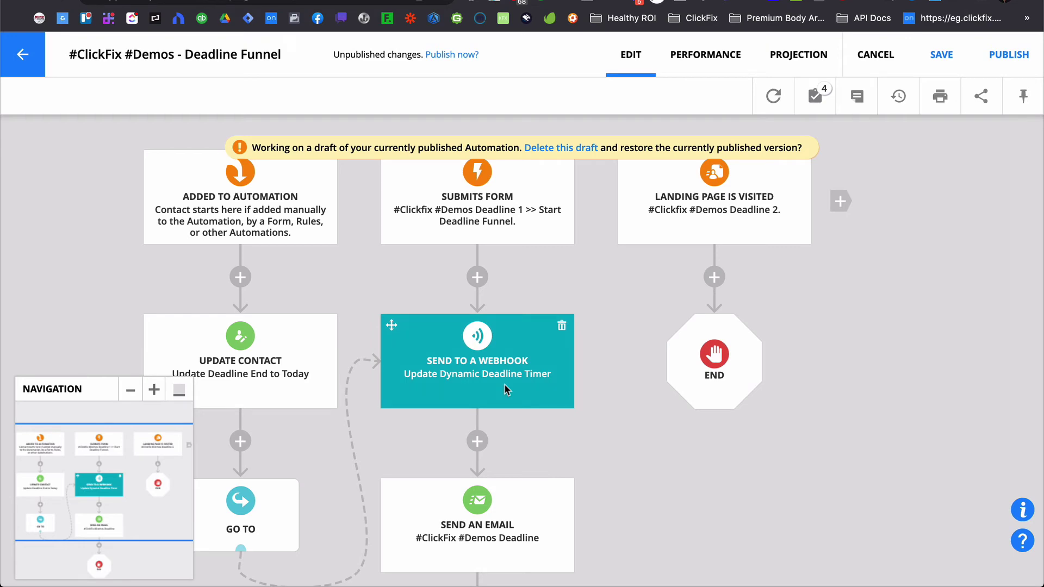
scroll(504, 384, "down", 3)
scroll(504, 384, "right", 2)
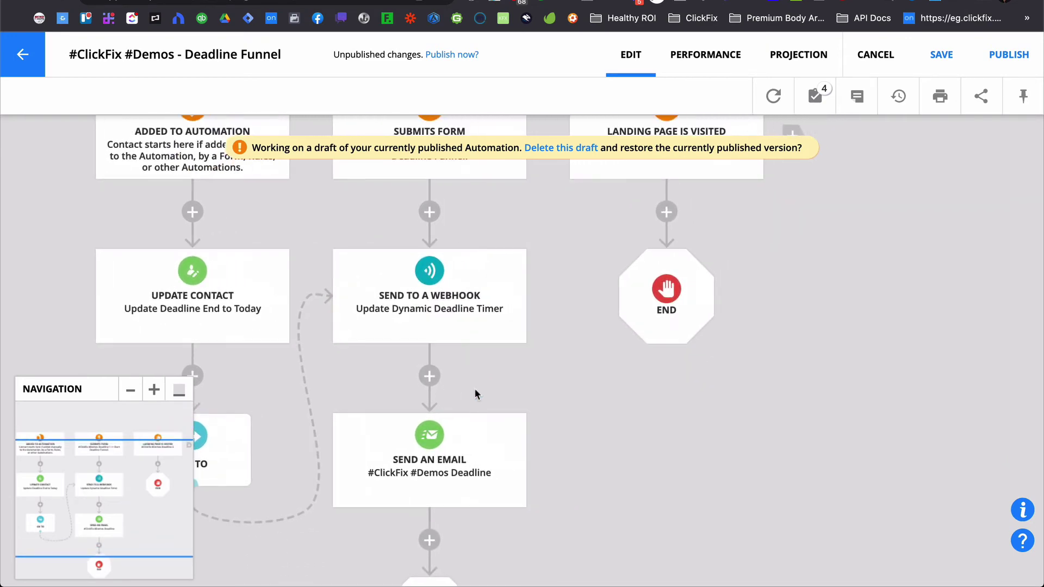
Open the "Update Dynamic Deadline Timer" webhook element and examine its settings, highlighting the destination URL
left_click(431, 290)
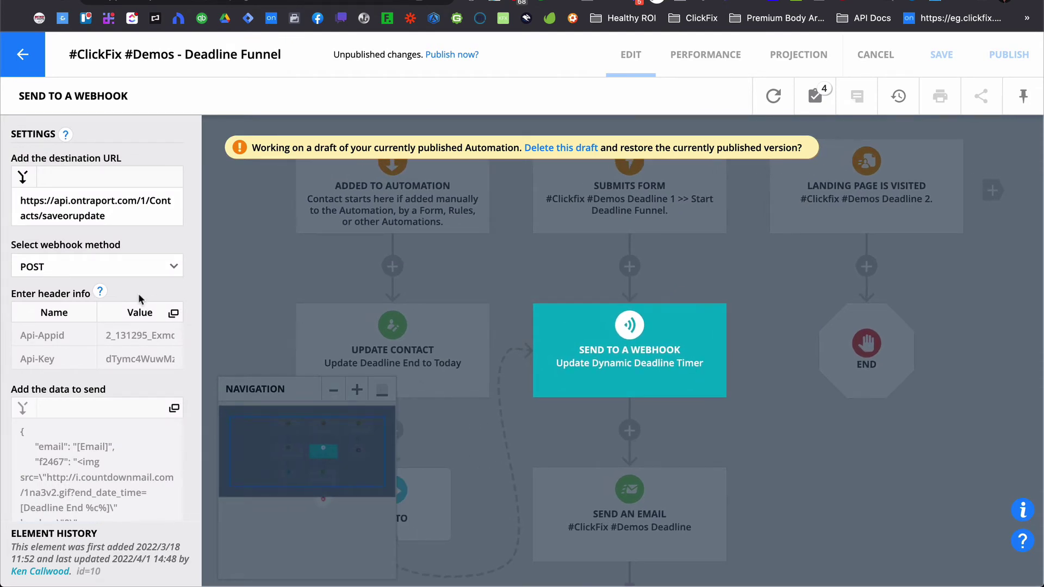
left_click(139, 218)
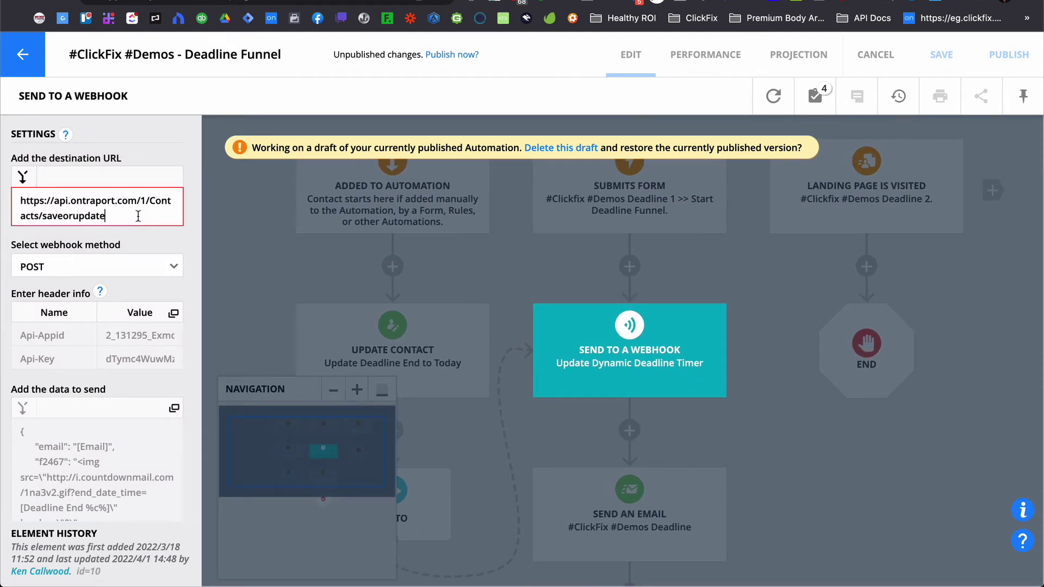
triple_click(107, 215)
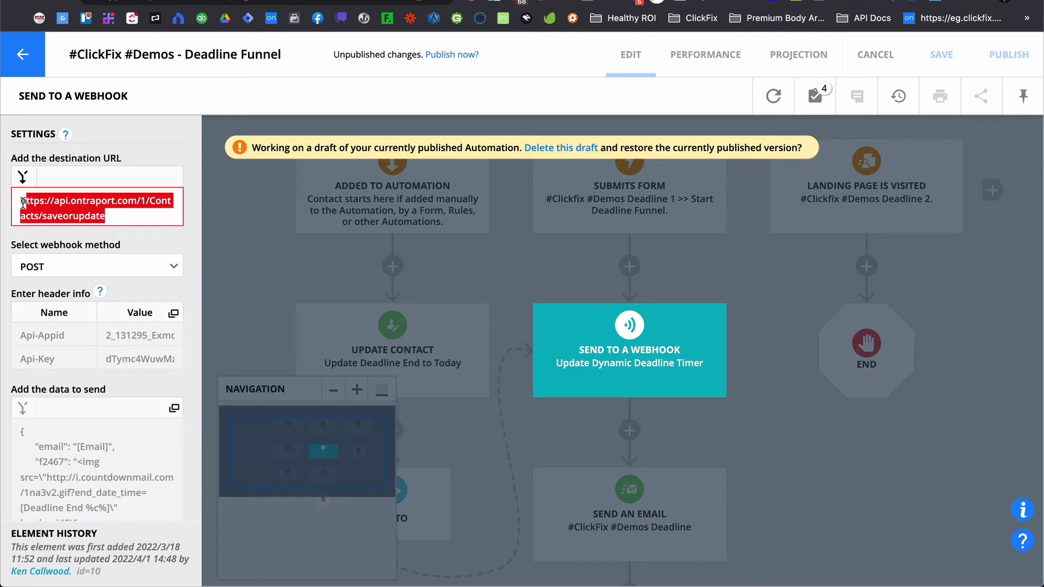
left_click(127, 216)
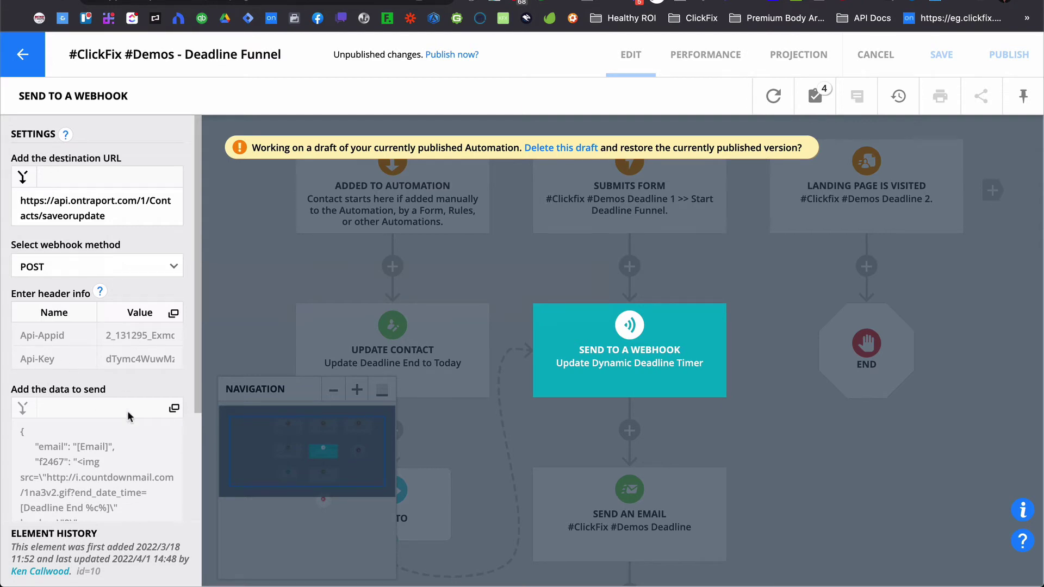
Follow the checklist link to the API keys, then find the same key manager through the account's Administration integrations settings
left_click(815, 96)
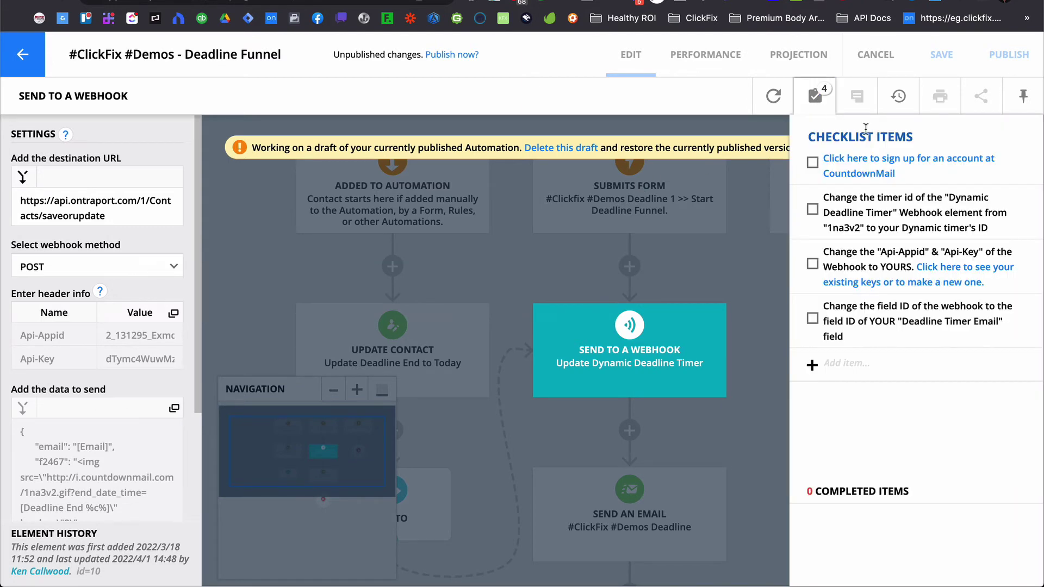
left_click(934, 274)
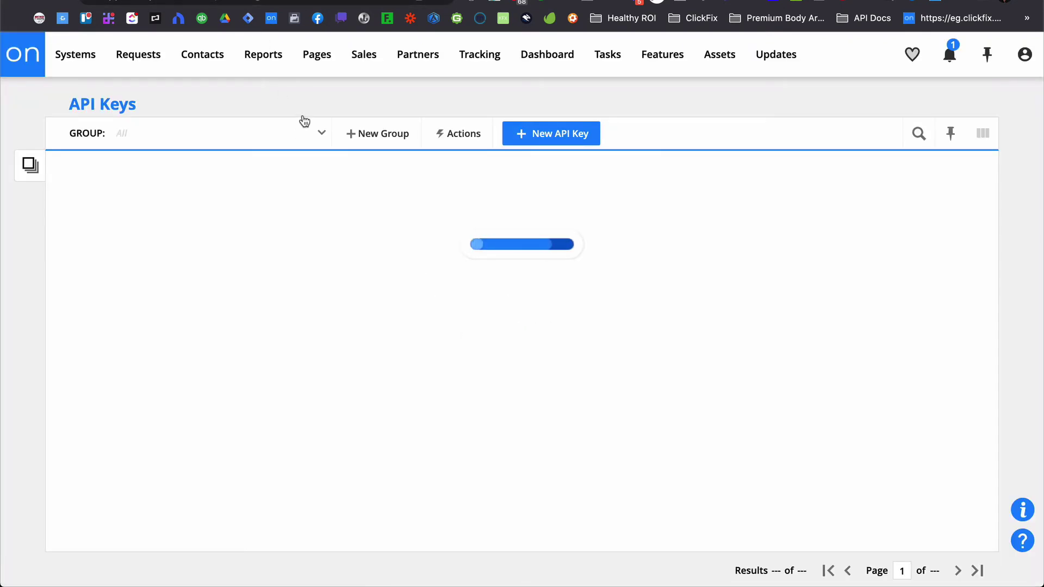
mouse_move(1017, 55)
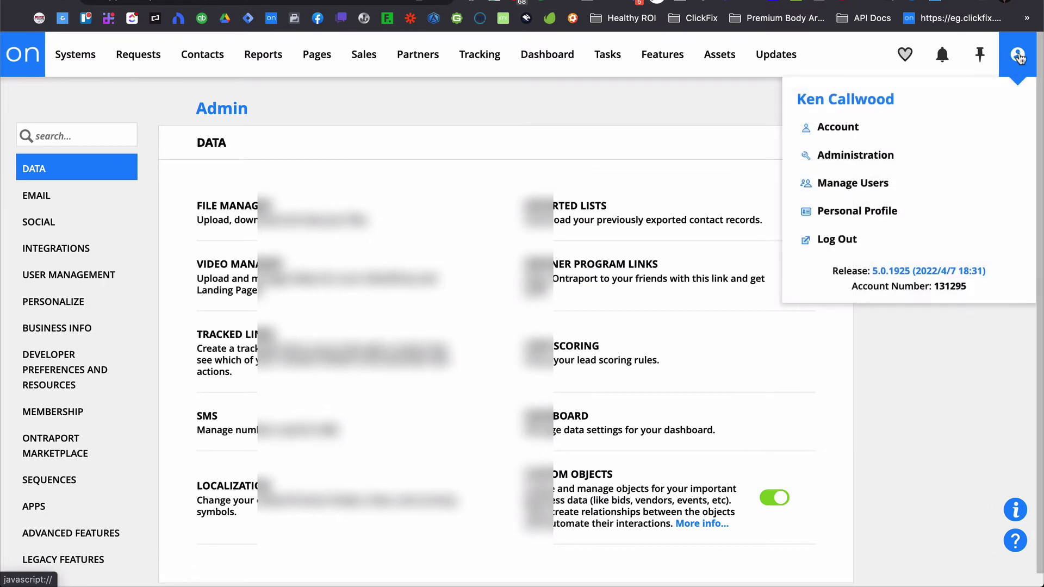
left_click(98, 249)
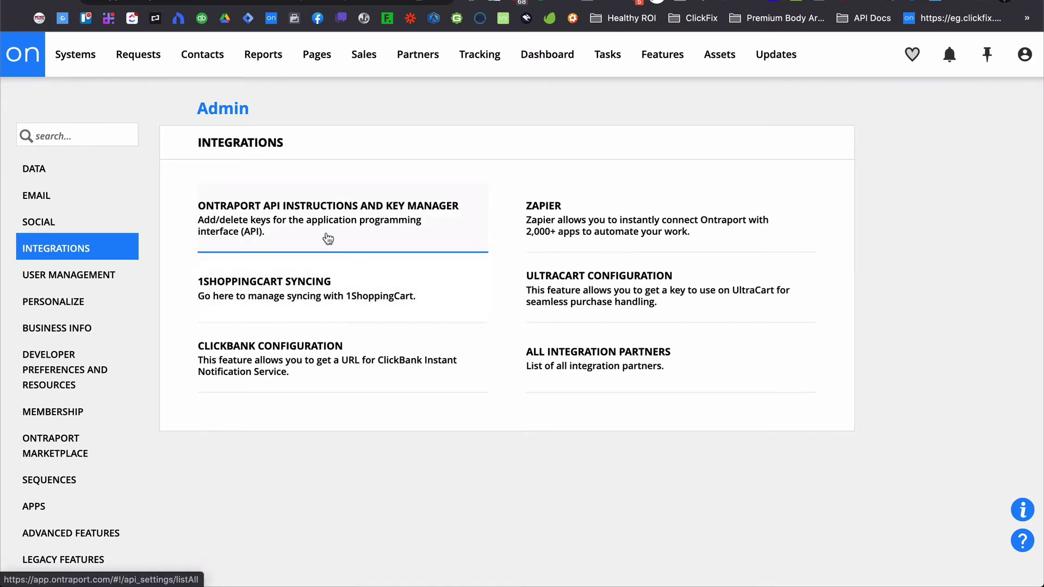
left_click(367, 229)
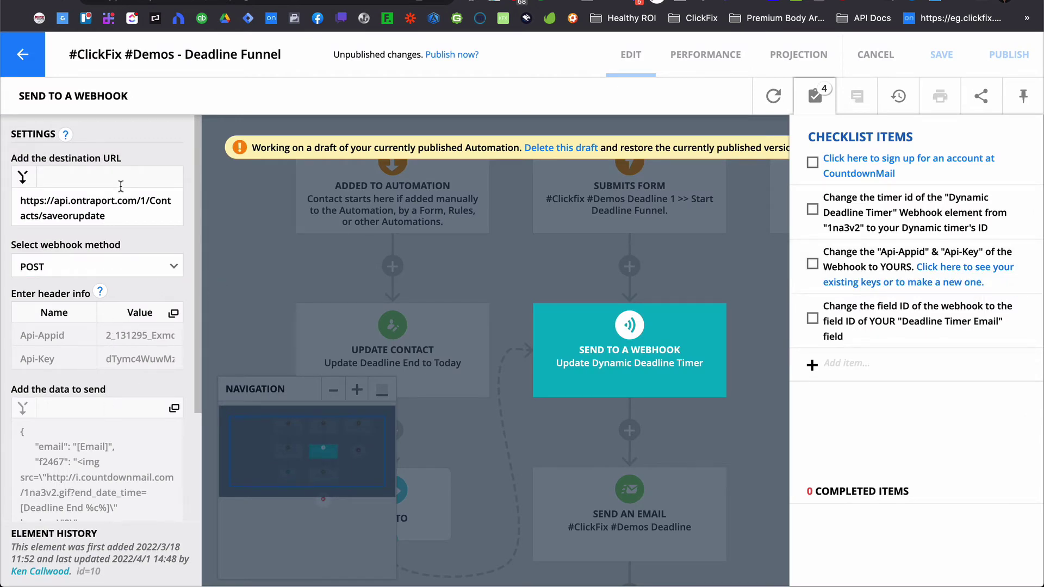
Expand the webhook's data to send and highlight the email entry and the "f2467" field ID
scroll(103, 272, "down", 5)
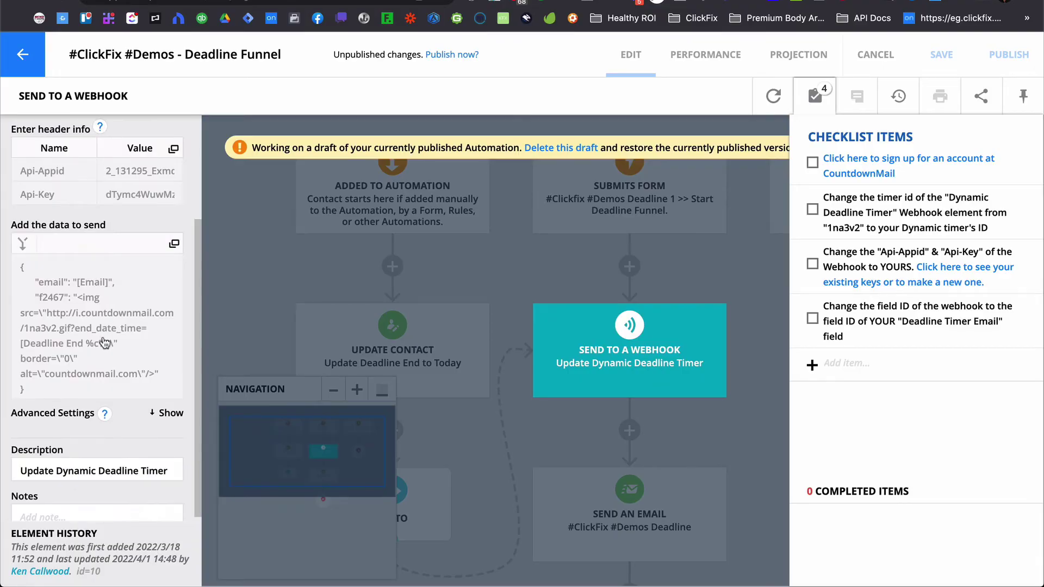
left_click(105, 343)
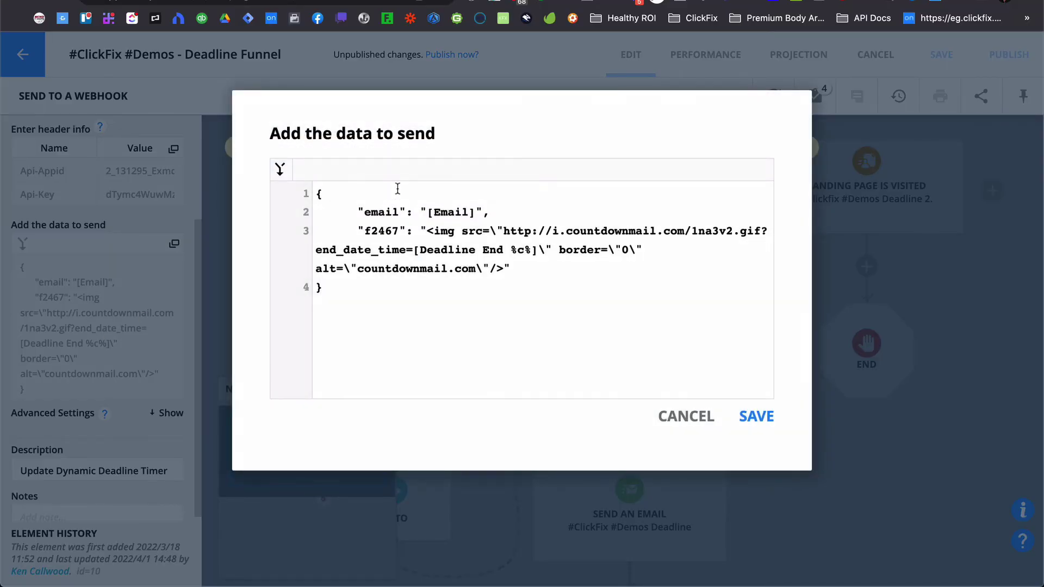
left_click(353, 212)
left_click_drag(354, 212, 480, 214)
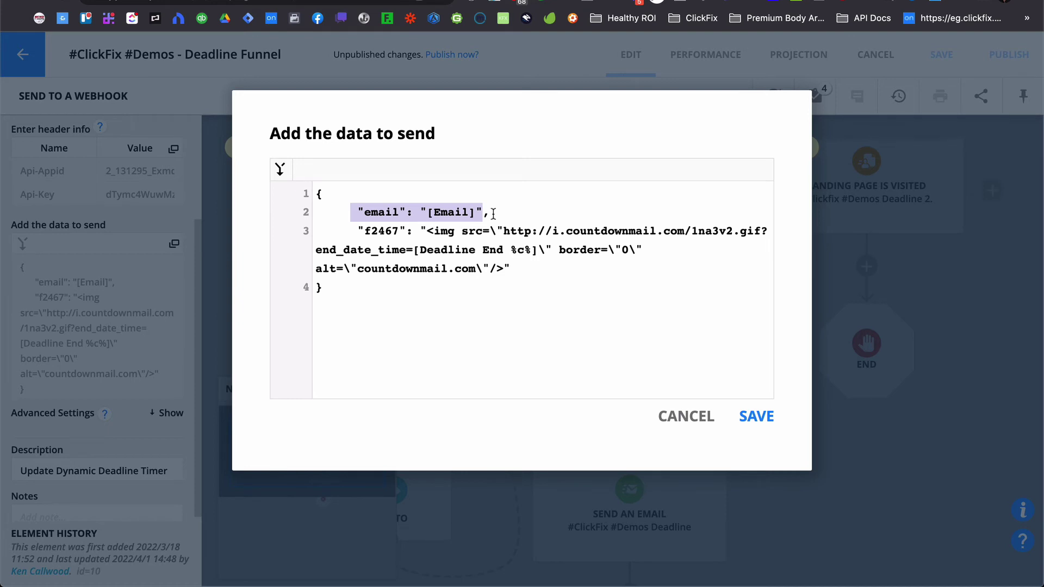
left_click(456, 248)
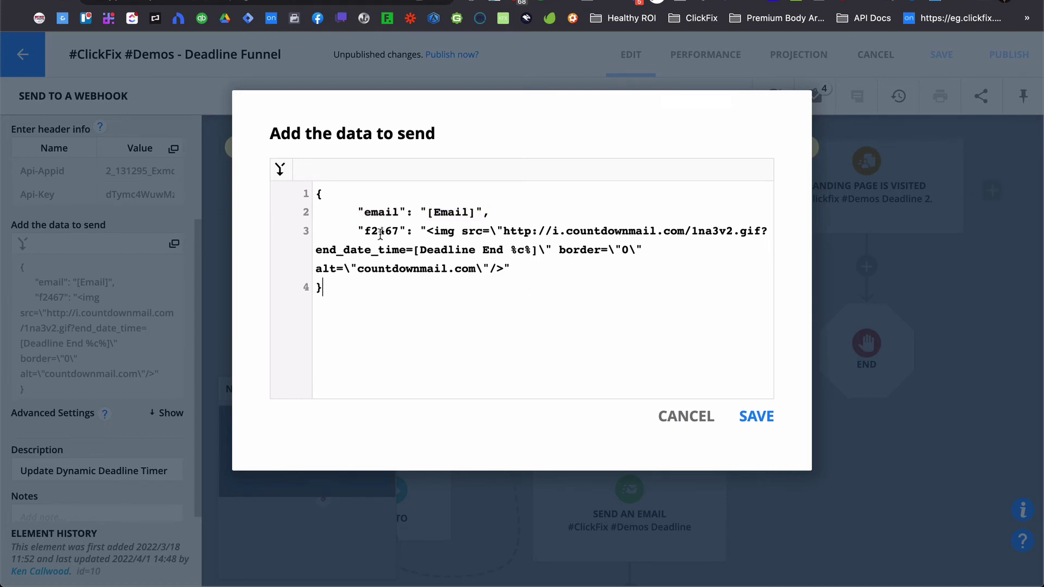
left_click_drag(356, 232, 406, 231)
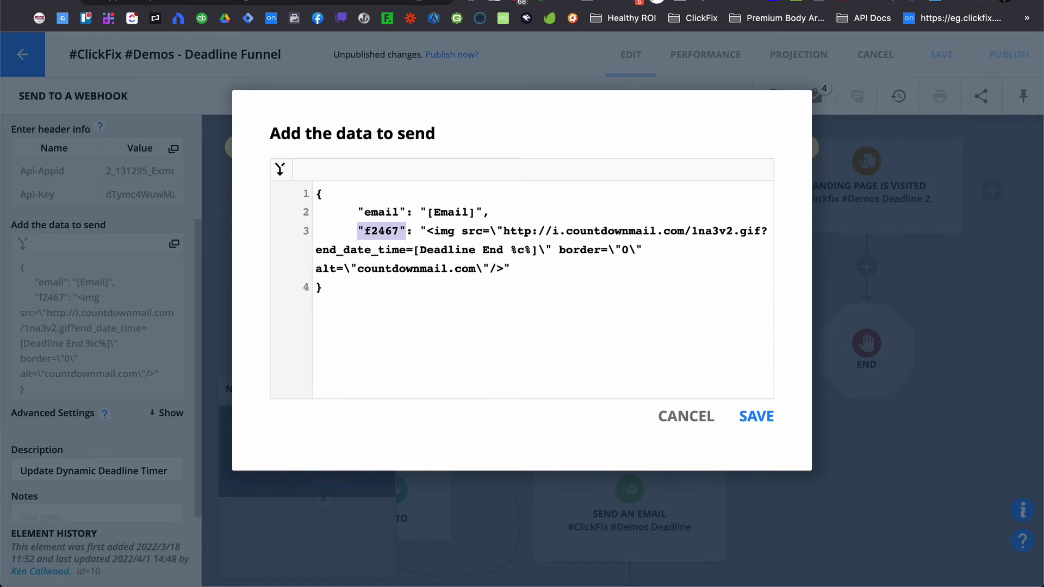
Switch to the #Clickfix #Demos Deadline 2 page and add a Deadline Email Timer field by duplicating the hidden Email field
left_click(405, 0)
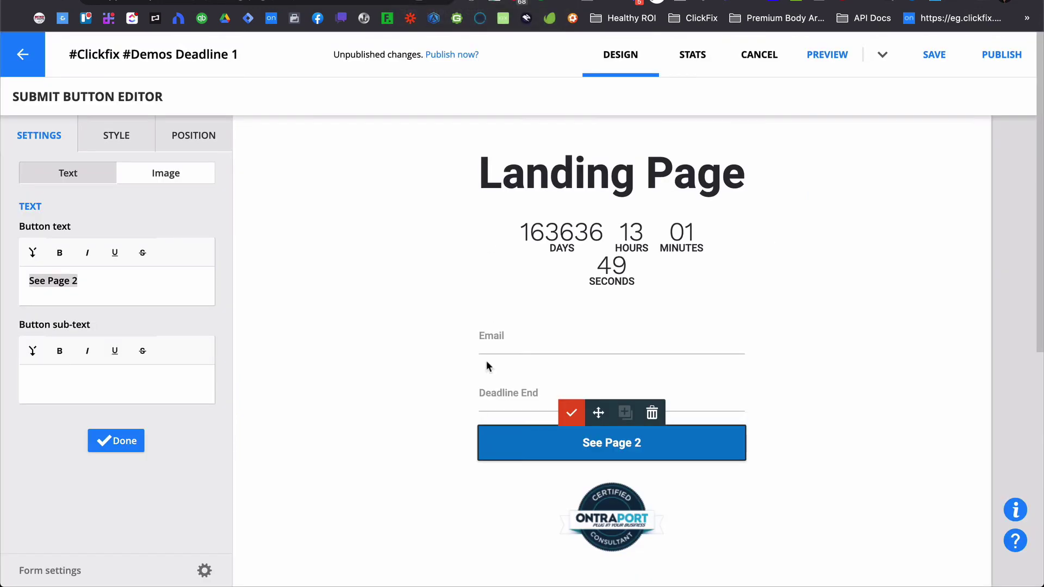
left_click(358, 424)
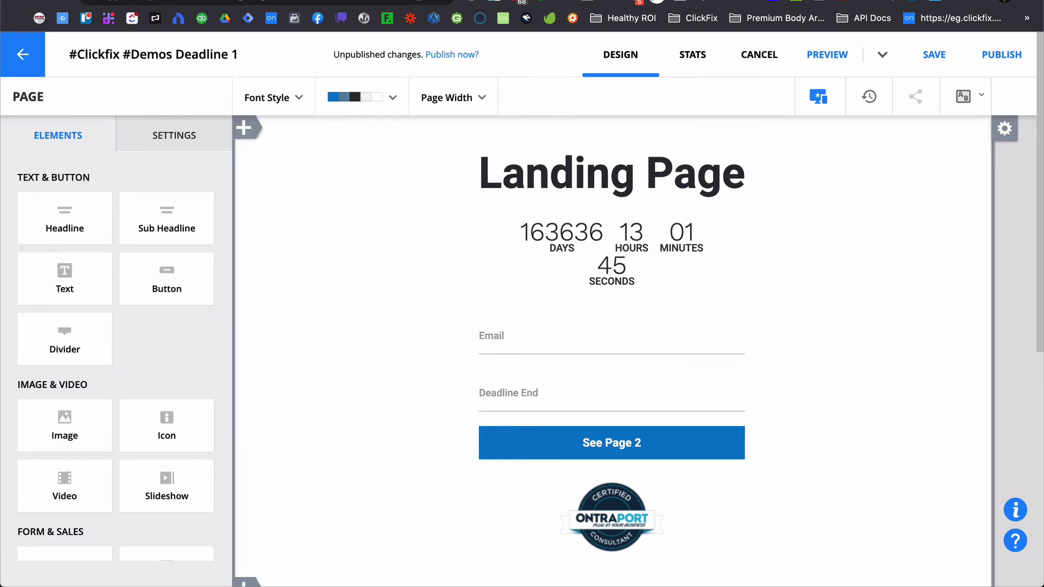
left_click(544, 0)
mouse_move(571, 340)
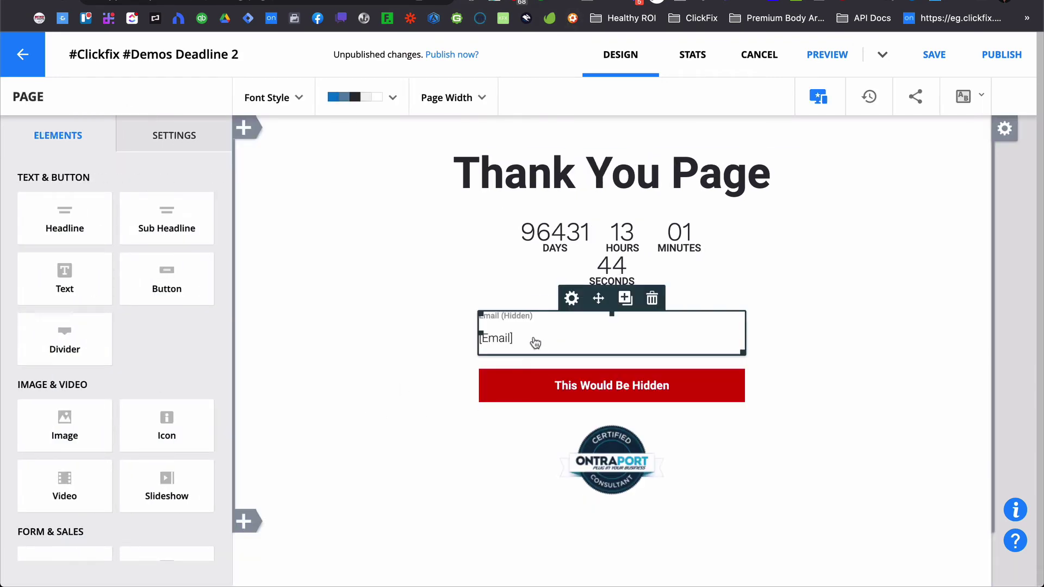
left_click(625, 308)
left_click(547, 290)
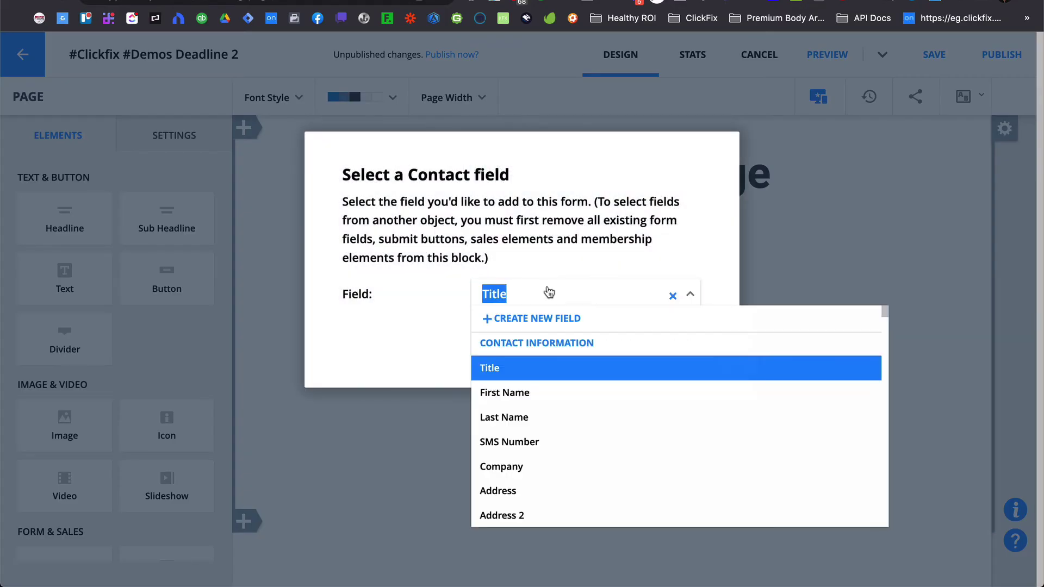
type("deade")
key("BackSpace")
left_click(545, 395)
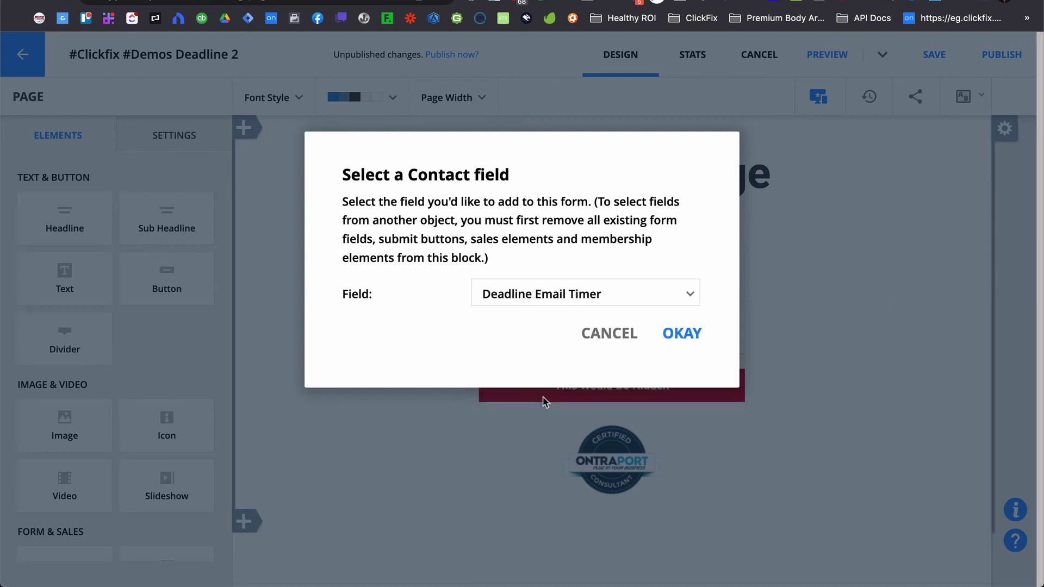
left_click(691, 340)
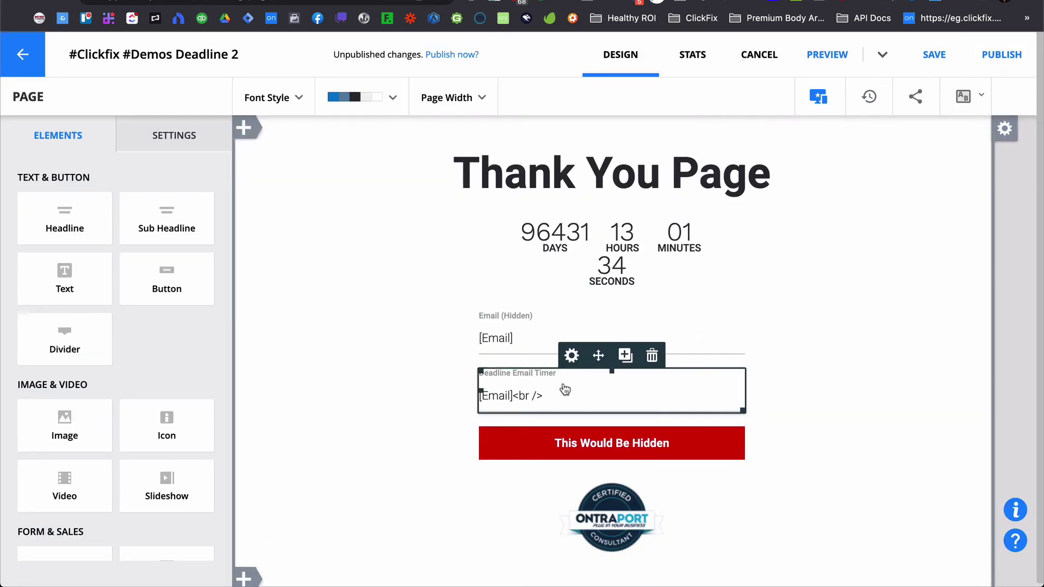
left_click(999, 61)
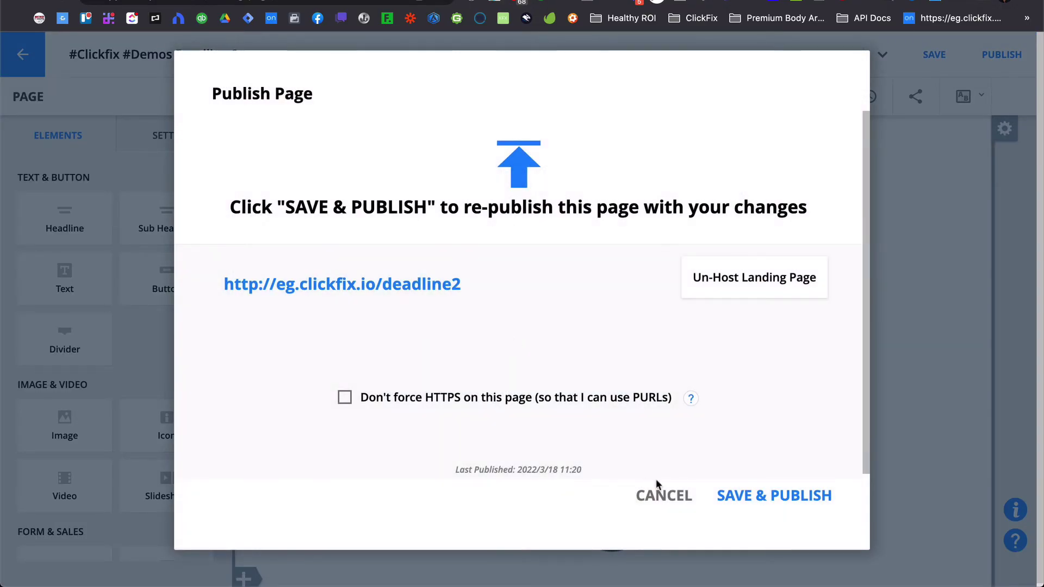
left_click(760, 492)
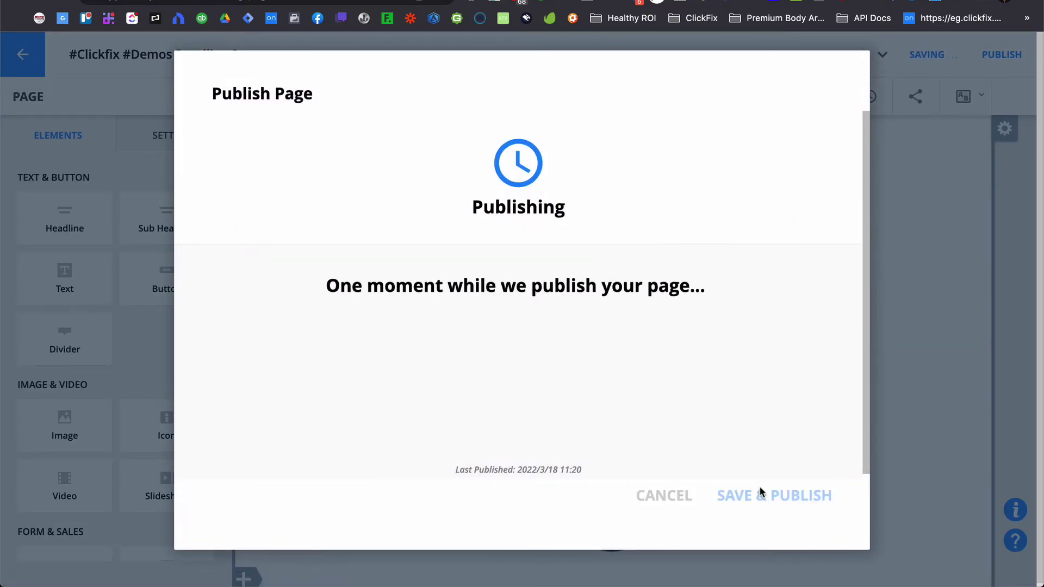
left_click(409, 284)
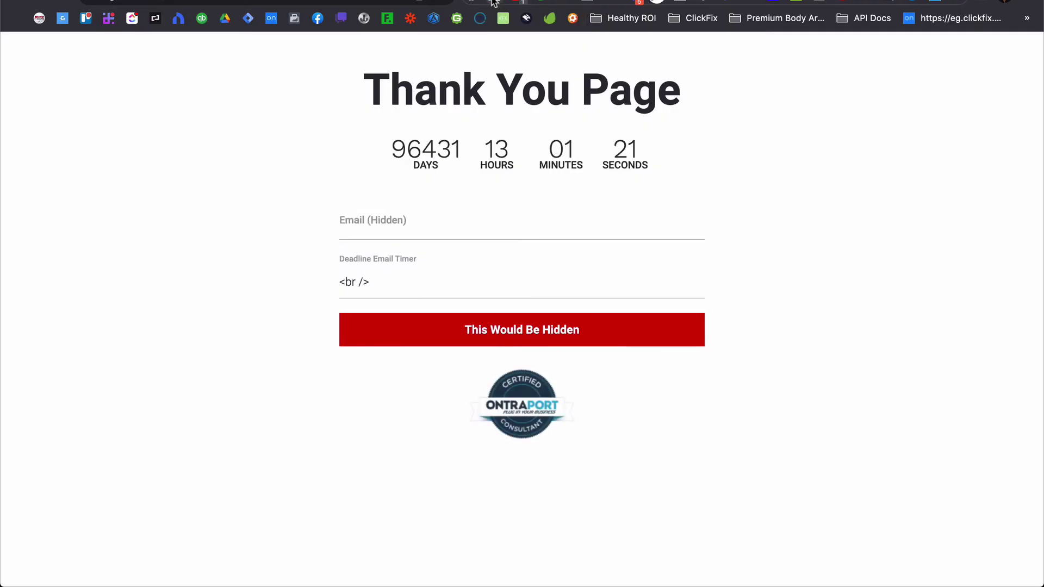
Use the ClickFix.io extension on the live page to highlight the form's field IDs and field names
left_click(493, 3)
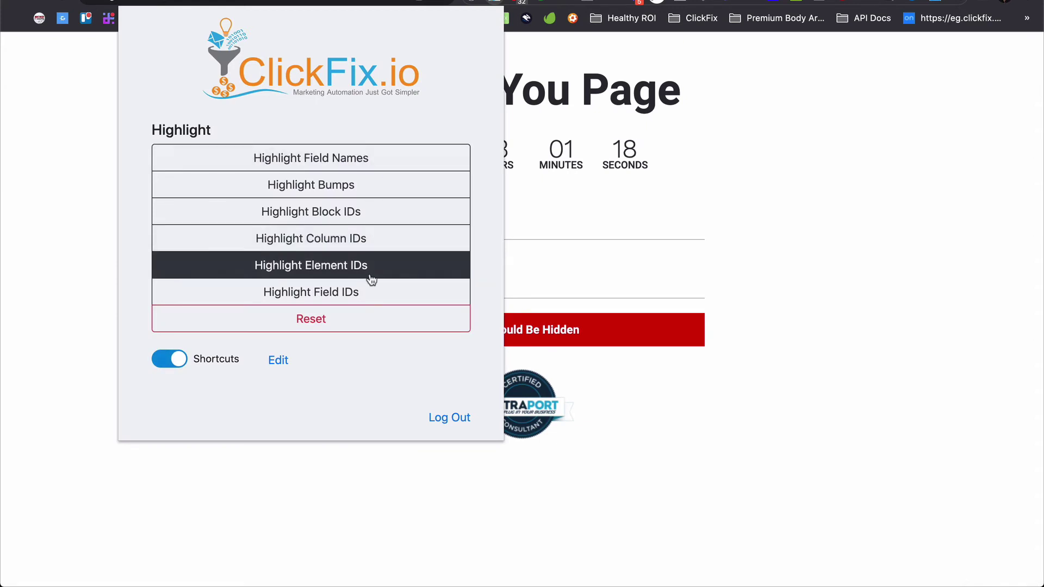
left_click(363, 298)
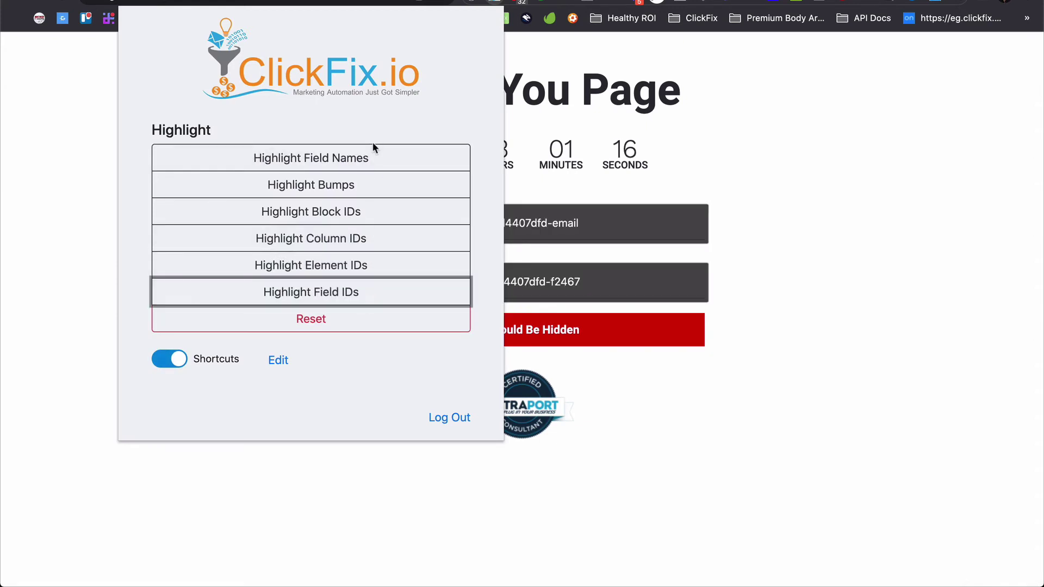
left_click(372, 156)
left_click(564, 287)
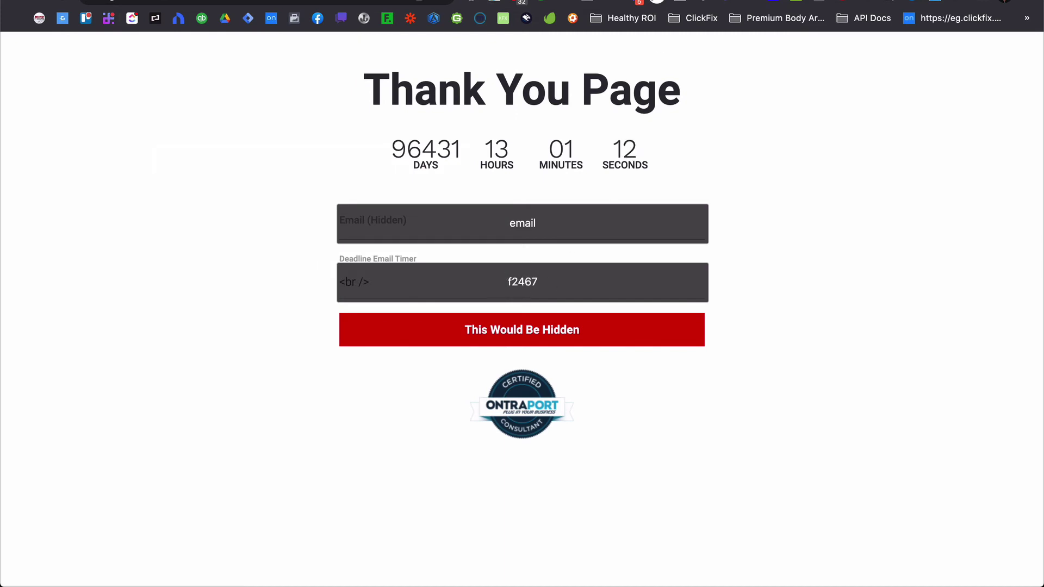
Return to the Thank You Page editor, delete the Deadline Email Timer field, and save and publish the page again
left_click(565, 0)
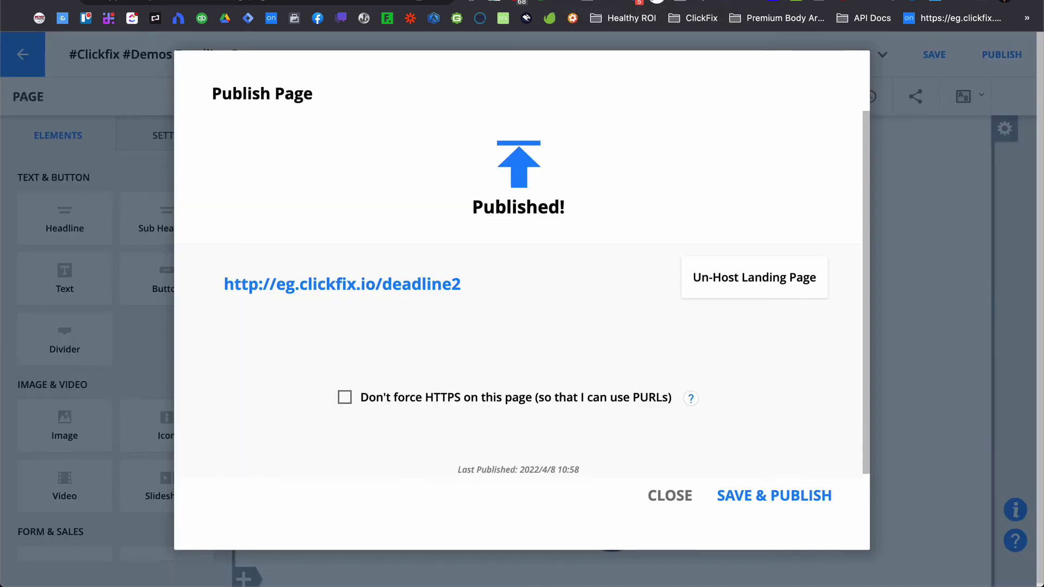
left_click(670, 496)
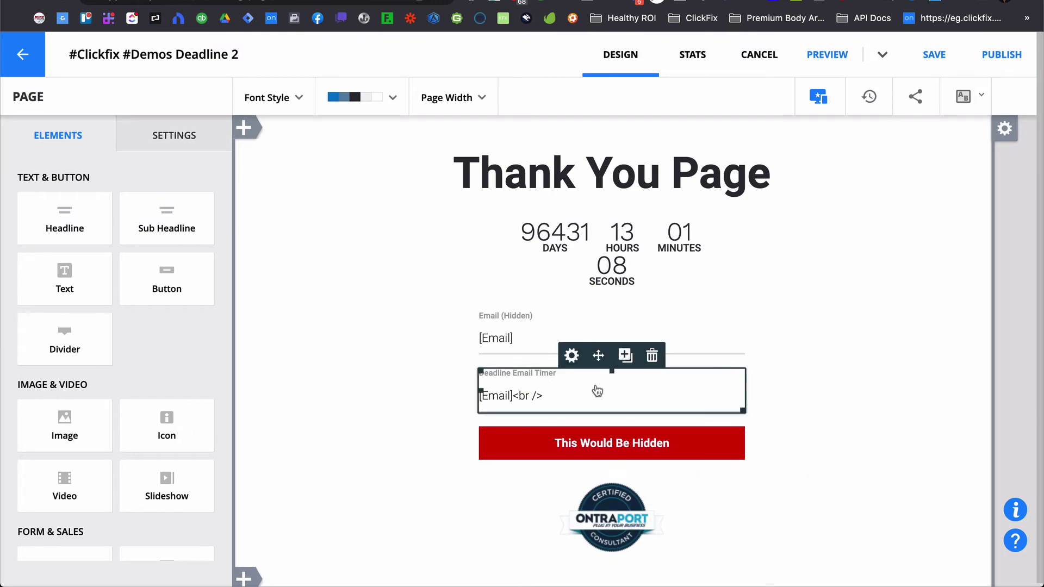
left_click(653, 354)
left_click(1002, 54)
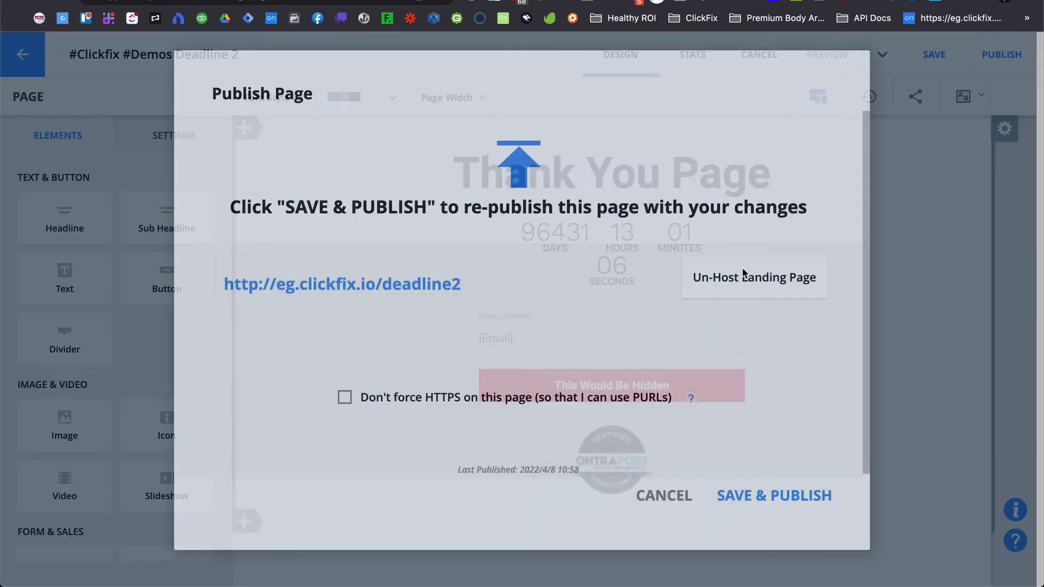
left_click(778, 497)
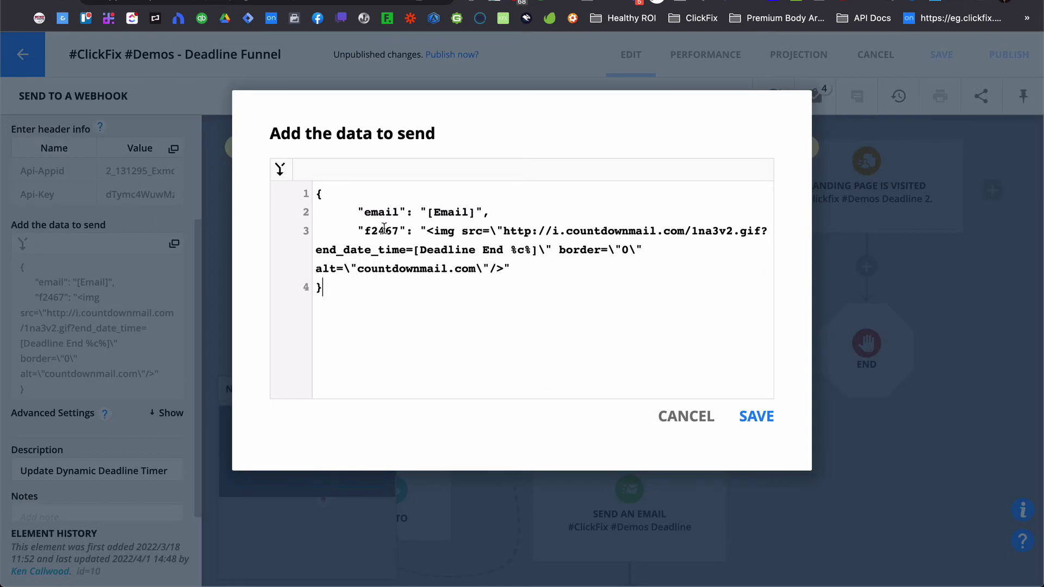
Highlight the img tag in the webhook data, then switch to CountdownMail and highlight the matching timer embed code
left_click(415, 231)
left_click_drag(425, 230, 502, 266)
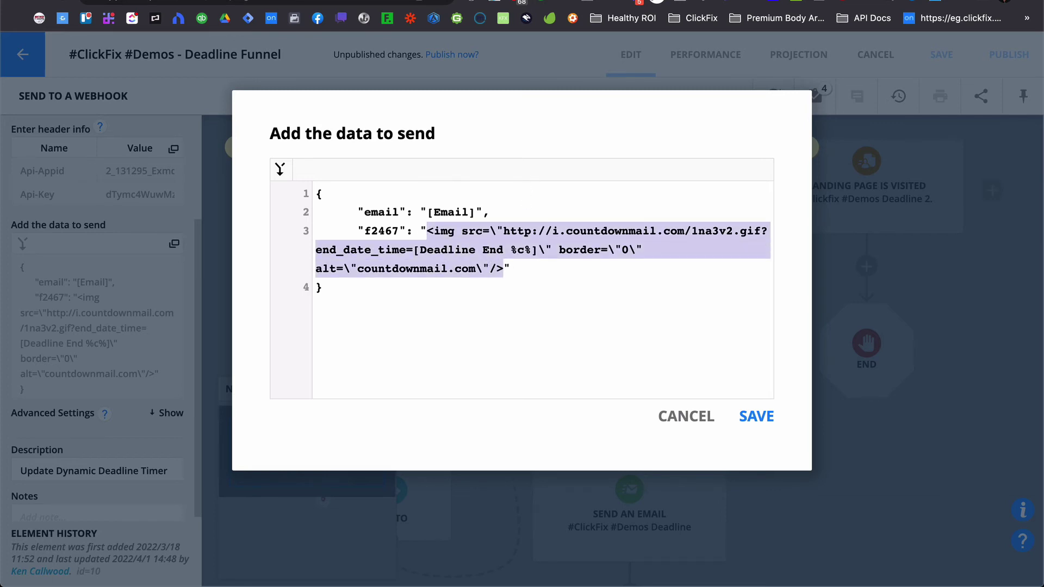
left_click(209, 1)
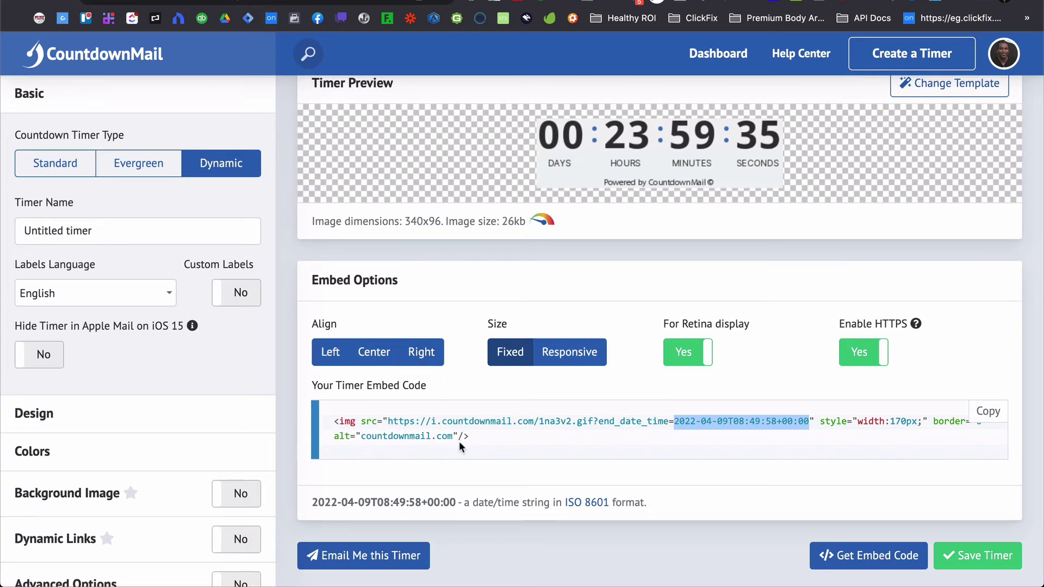
left_click_drag(469, 436, 326, 421)
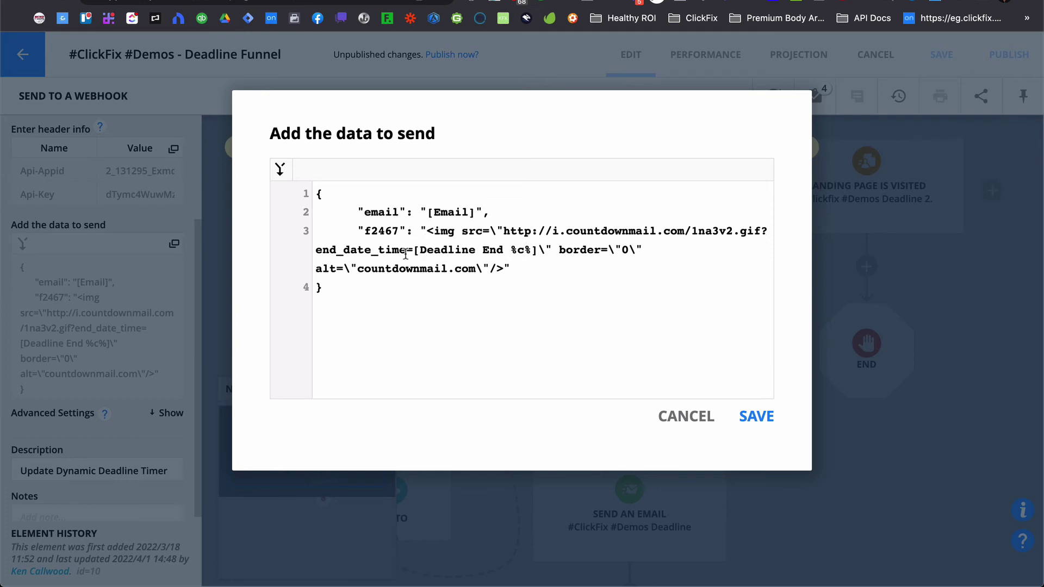
In the Ontraport webhook data, highlight the quotes enclosing the img value and the backslash-escaped quote after src=
left_click_drag(427, 231, 429, 231)
left_click(420, 231)
left_click_drag(518, 269, 503, 269)
left_click(491, 229)
left_click_drag(494, 231, 488, 230)
left_click_drag(496, 231, 503, 230)
left_click(498, 234)
key("shift+Left")
key("Right")
key("shift+Left")
key("Right")
left_click(503, 233)
Highlight the escaped quotes following the [Deadline End %c%] merge field and the border value in the webhook data
double_click(544, 248)
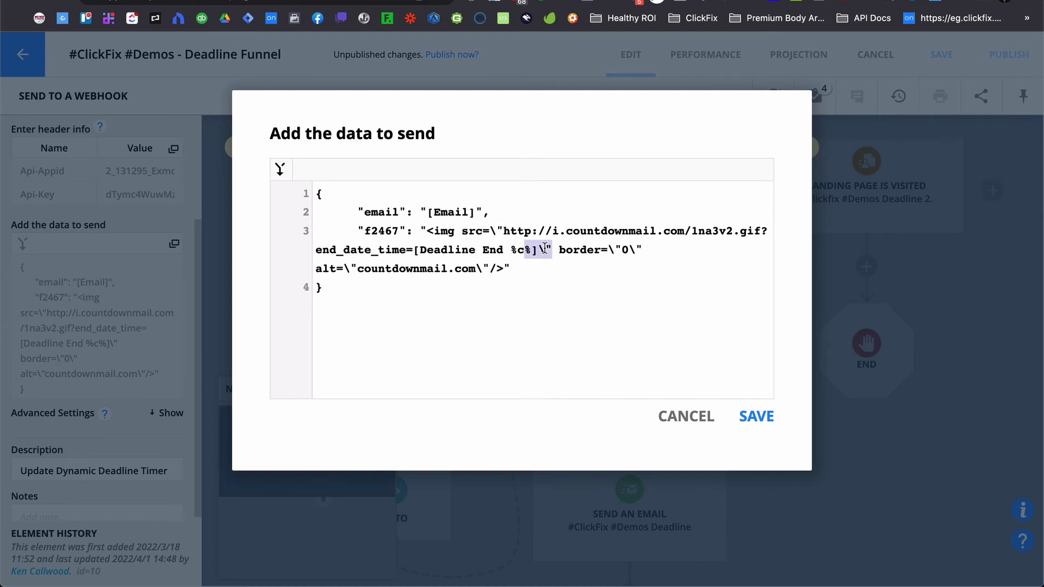
key("Right")
key("shift+Right")
key("Right")
key("Right")
key("shift+Right")
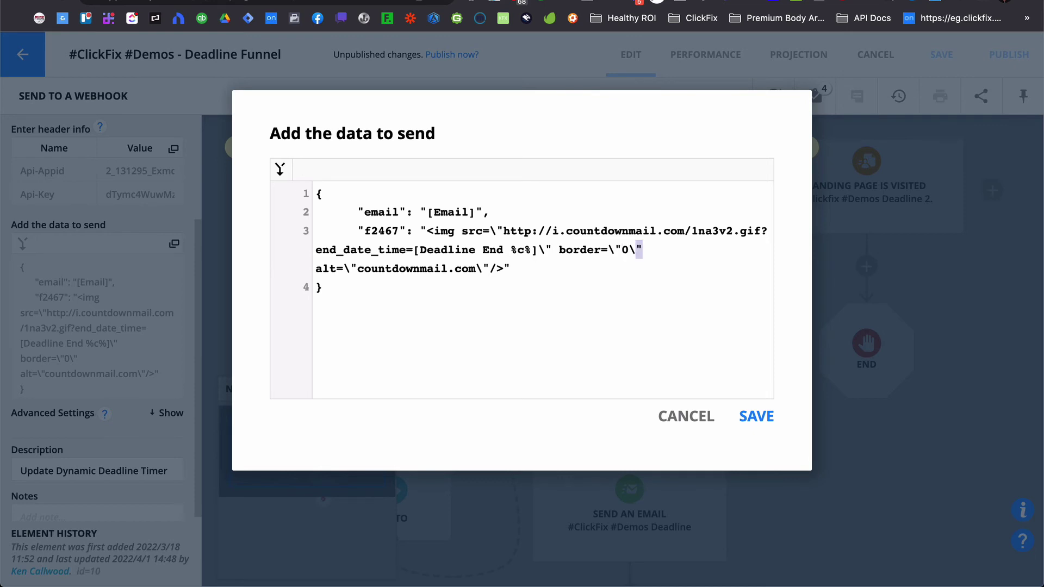
Highlight the escaped quotes around the alt value in the webhook data, then close the data and webhook settings without saving
left_click(351, 270)
key("shift+Right")
left_click(487, 268)
key("shift+Left")
left_click(564, 280)
left_click(677, 420)
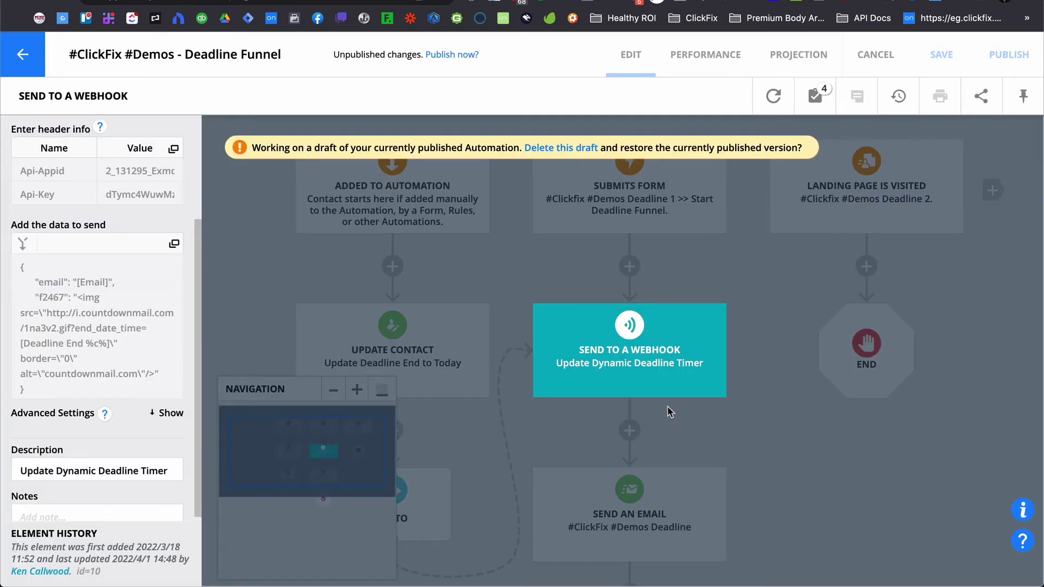
left_click(711, 416)
Add a Wait element between the webhook and the email that waits until a date relative to the Deadline End field
scroll(750, 345, "down", 10)
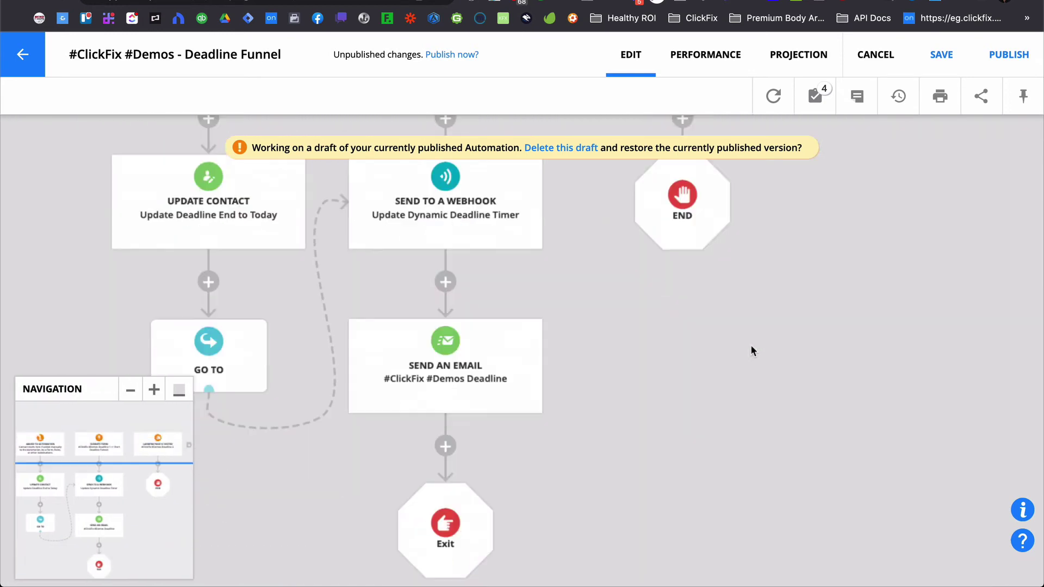
scroll(655, 304, "up", 5)
scroll(523, 331, "left", 5)
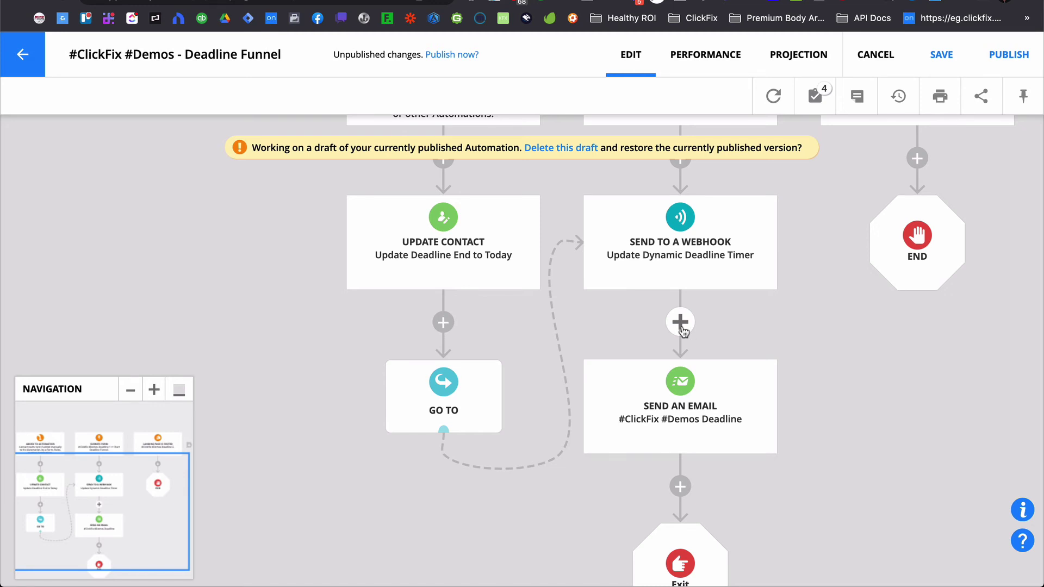
left_click(680, 323)
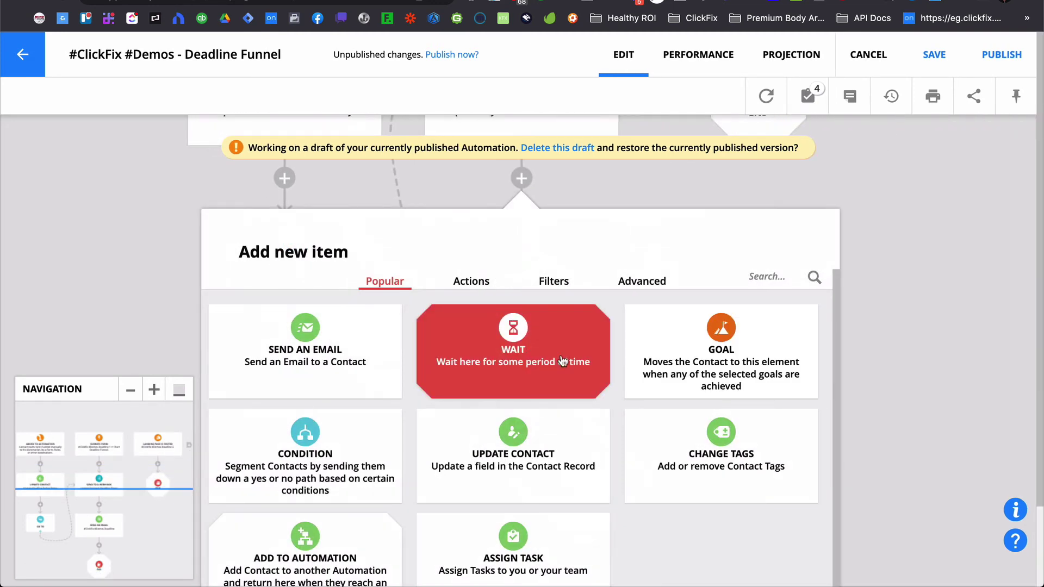
left_click(563, 361)
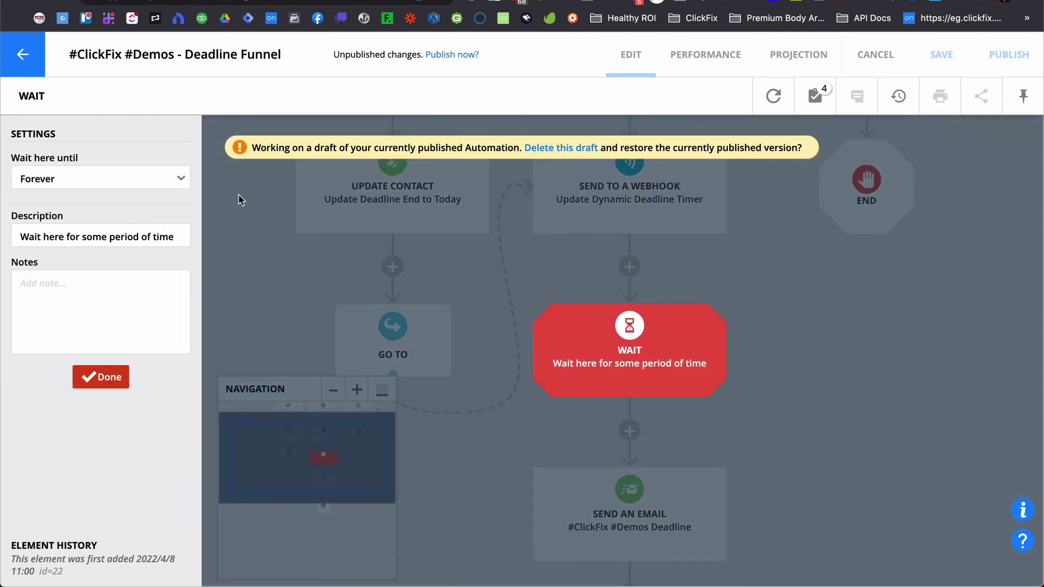
left_click(165, 181)
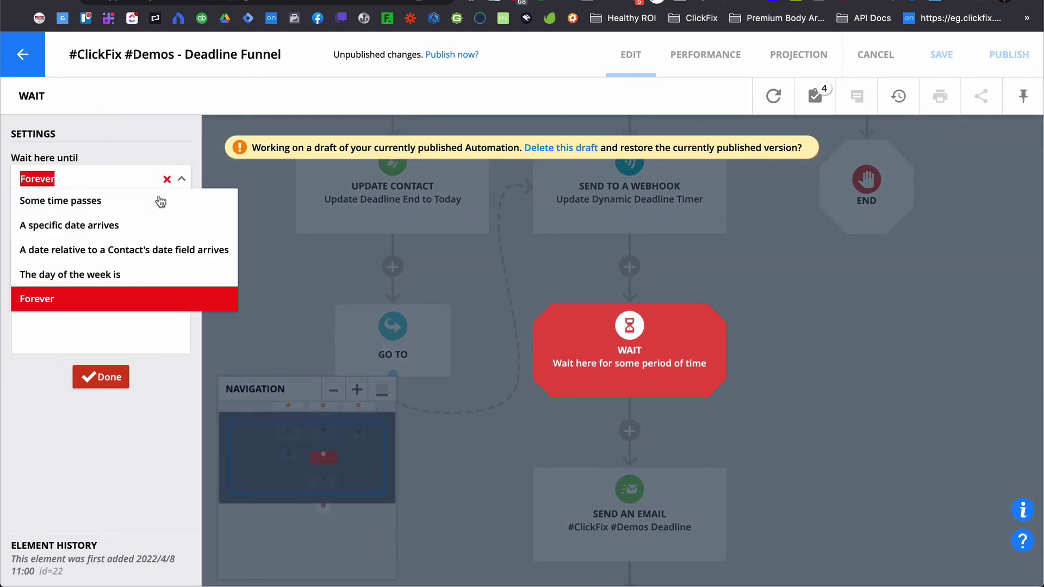
left_click(141, 252)
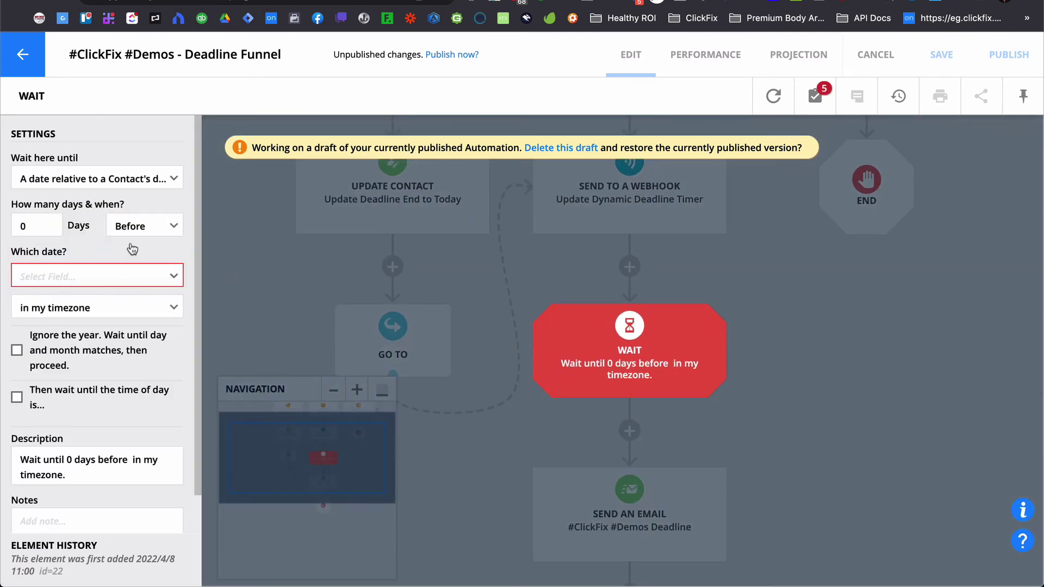
left_click(131, 277)
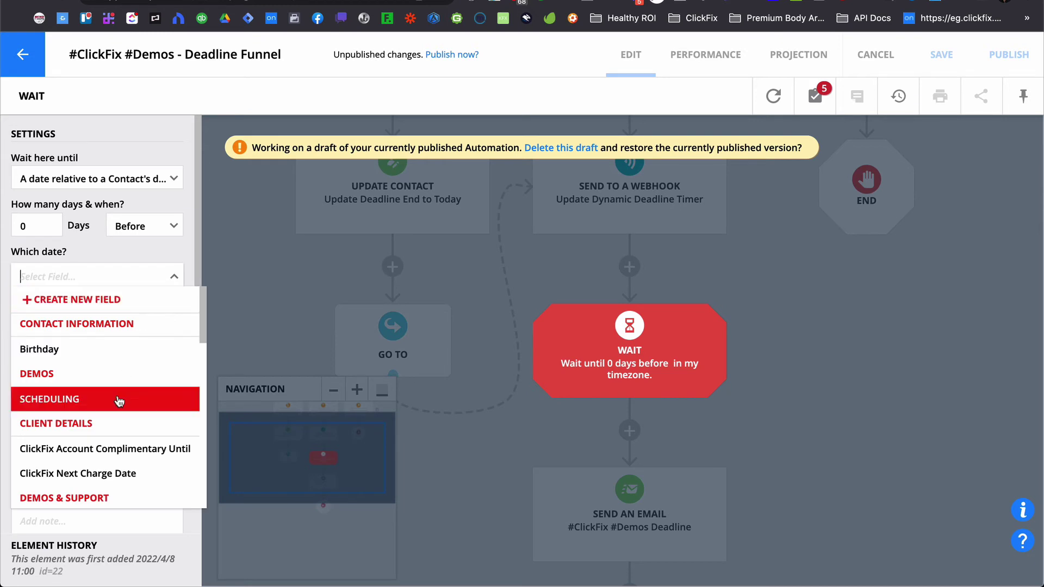
type("dead")
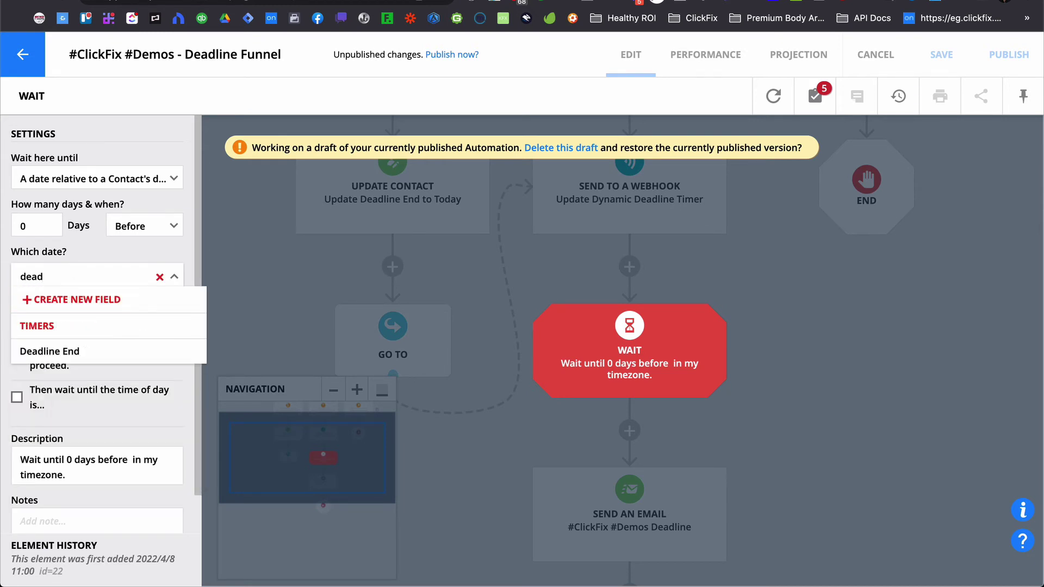
left_click(75, 350)
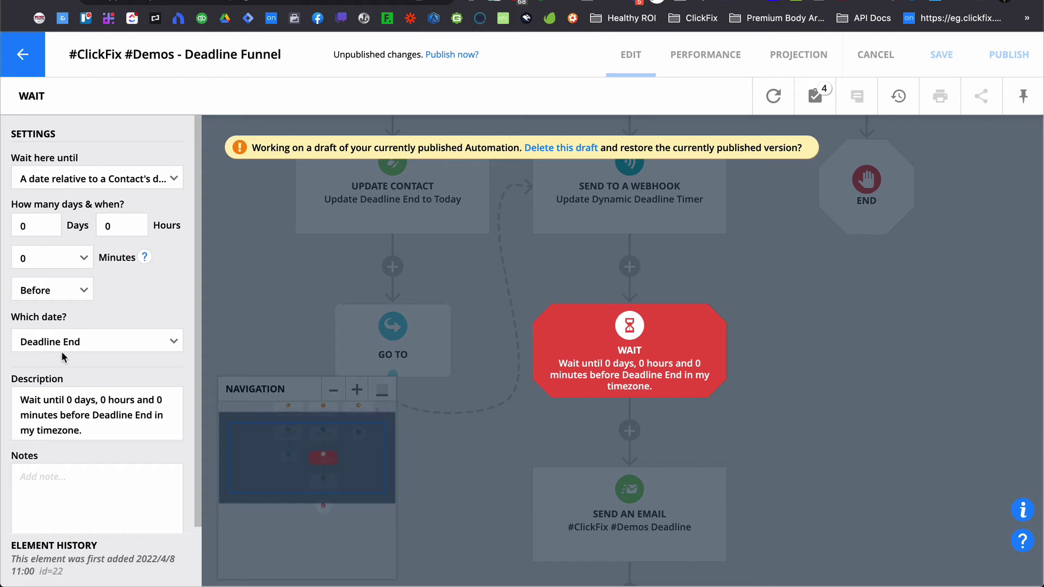
Set the Wait element to 23 hours before Deadline End
left_click(121, 228)
type("23")
left_click(130, 283)
left_click(117, 226)
Change the wait time to 2 days and 0 hours before Deadline End and close the Wait settings
left_click(40, 223)
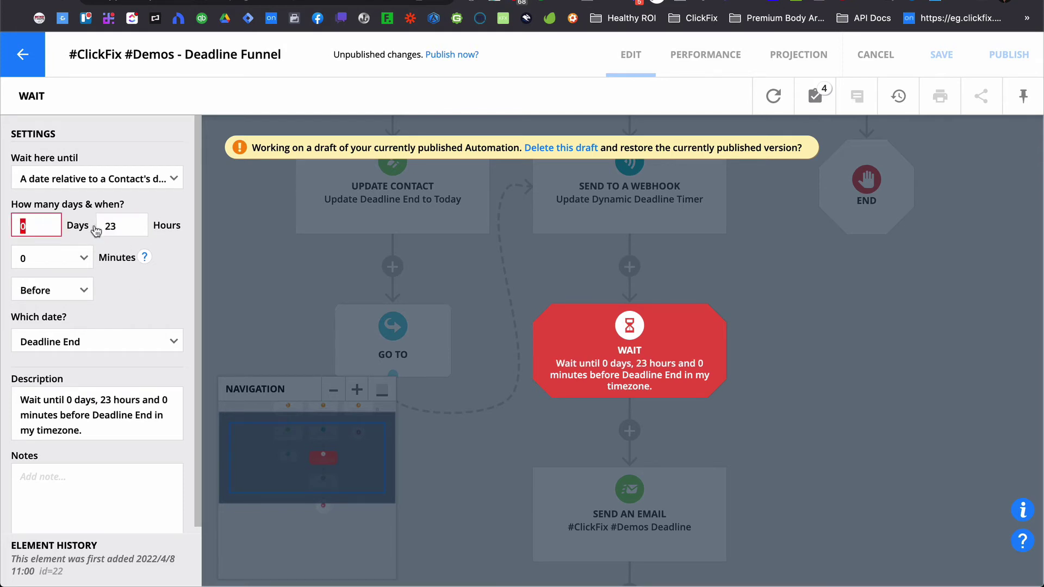
type("2")
left_click(133, 226)
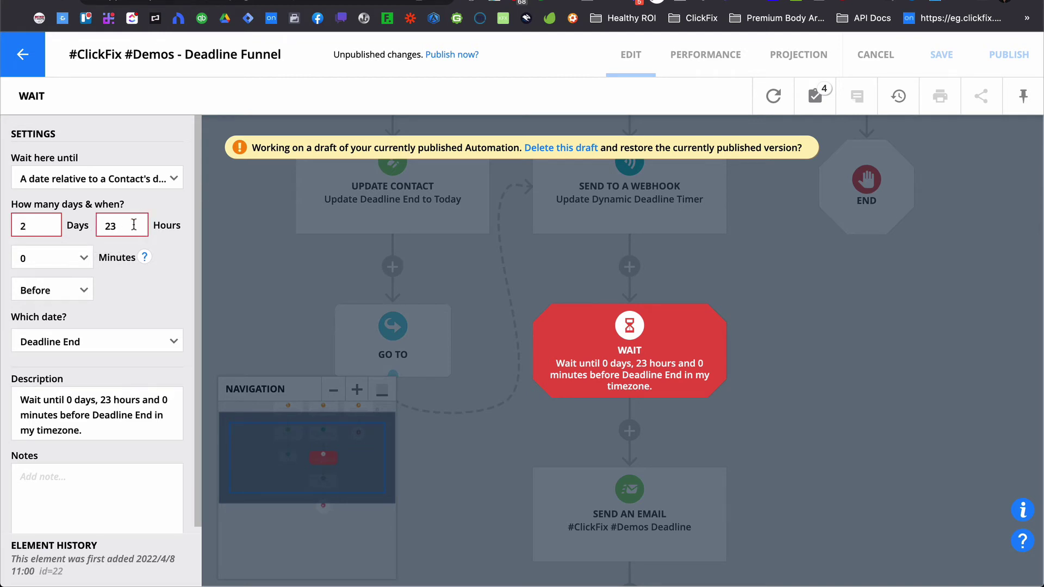
type("0")
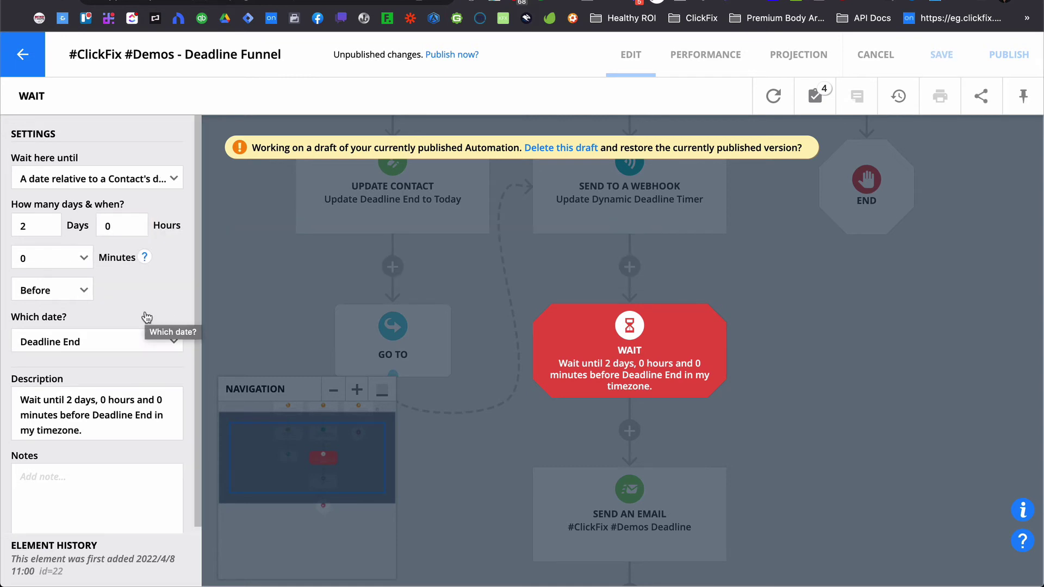
left_click(327, 276)
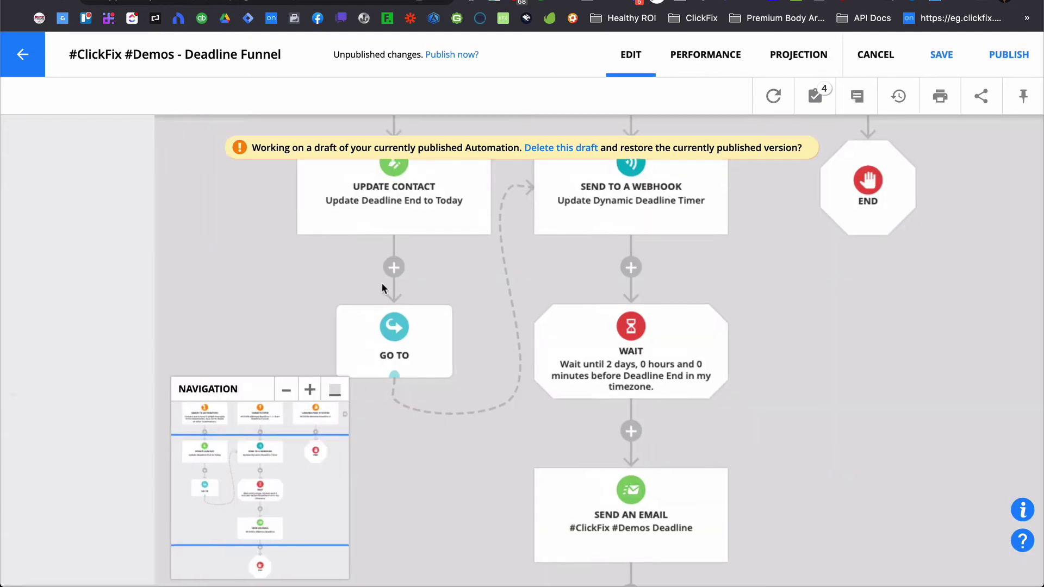
Delete only the Wait element from the automation, keeping the items below it
left_click(760, 377)
left_click(543, 241)
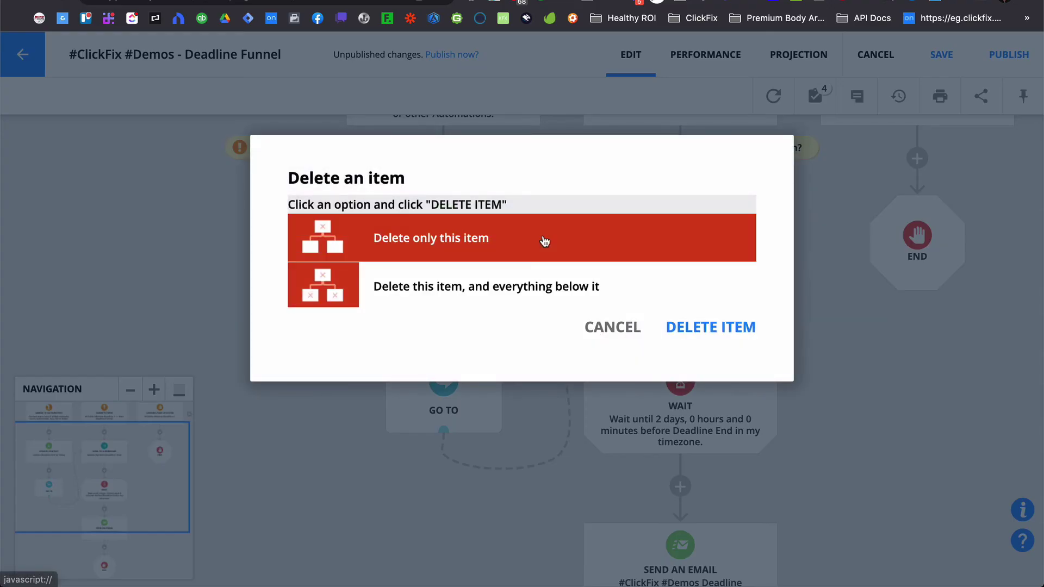
left_click(728, 332)
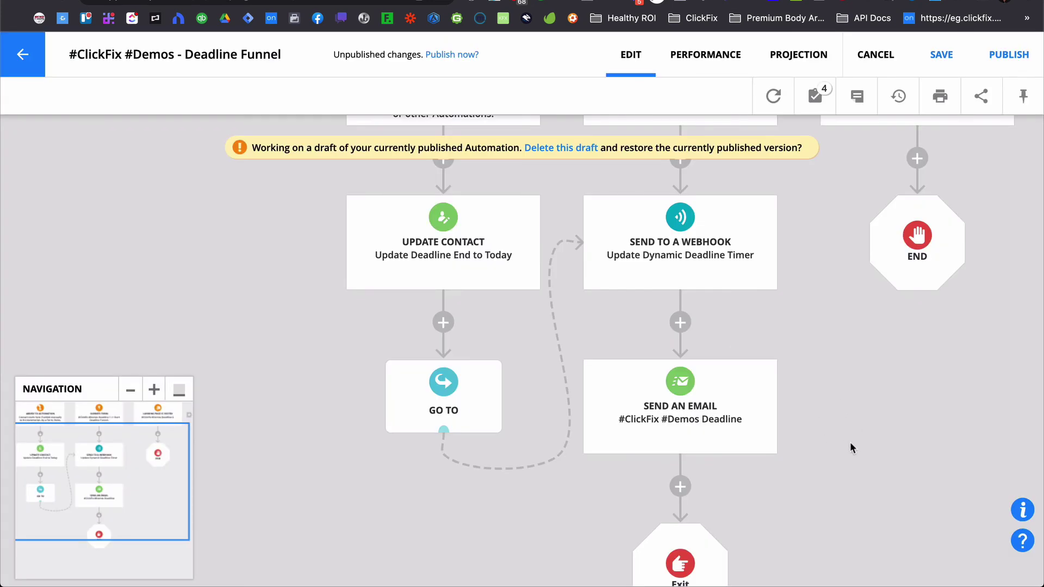
Reopen the data of the Update Dynamic Deadline Timer webhook and highlight the start of the [Deadline End %c%] merge field
scroll(850, 398, "up", 2)
scroll(850, 398, "down", 2)
scroll(850, 398, "right", 2)
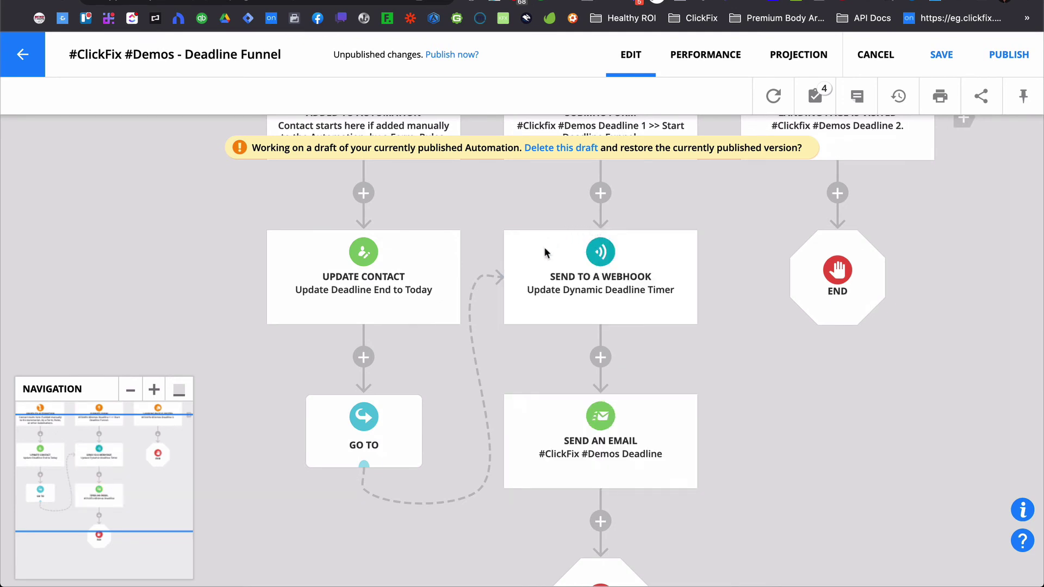
left_click(585, 279)
left_click(115, 464)
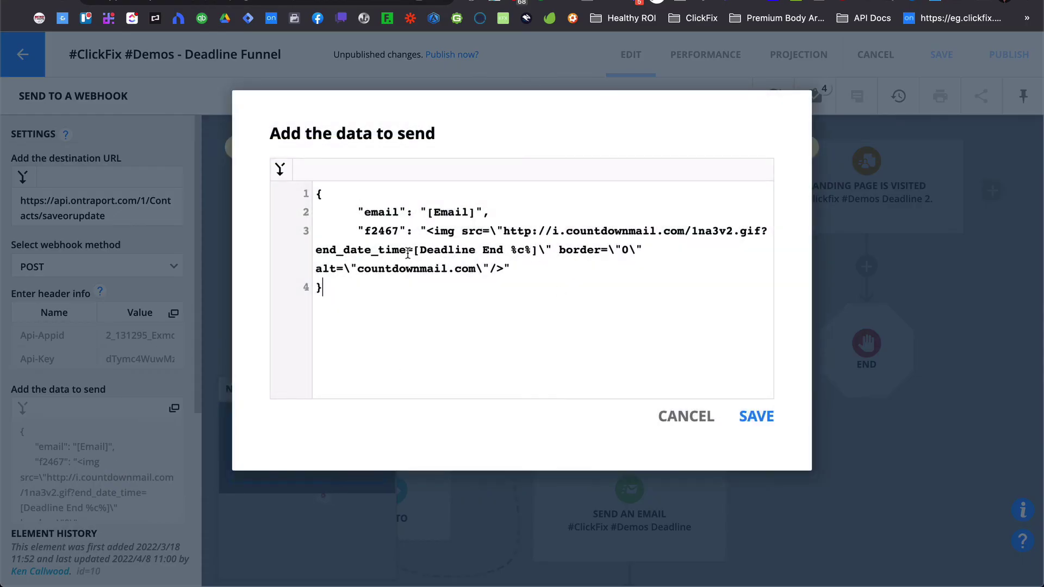
left_click_drag(413, 250, 435, 248)
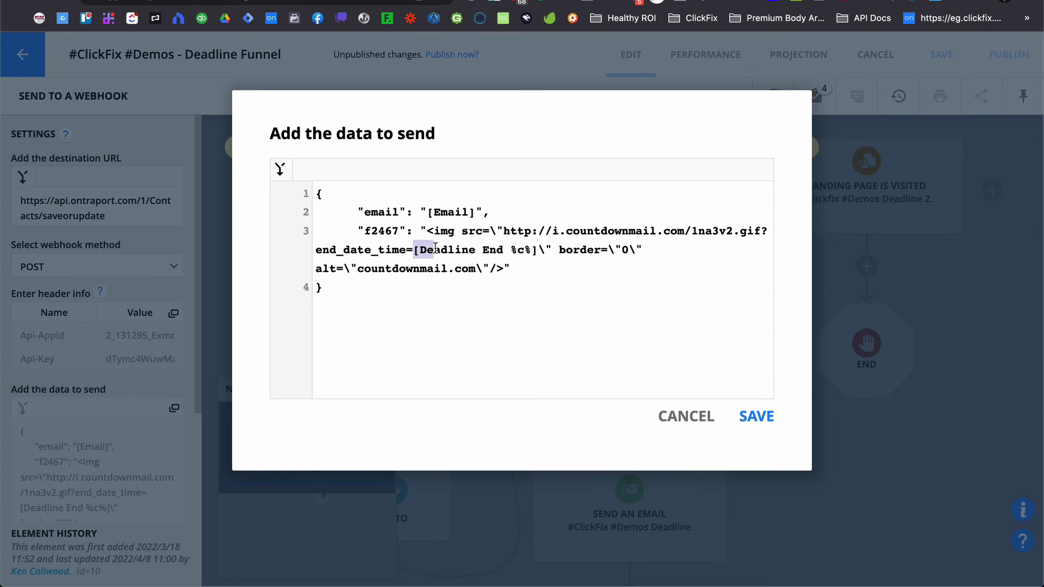
left_click(533, 263)
Add a new line below the webhook JSON and choose the Deadline End merge field for it
left_click(389, 310)
key("Return")
left_click(280, 169)
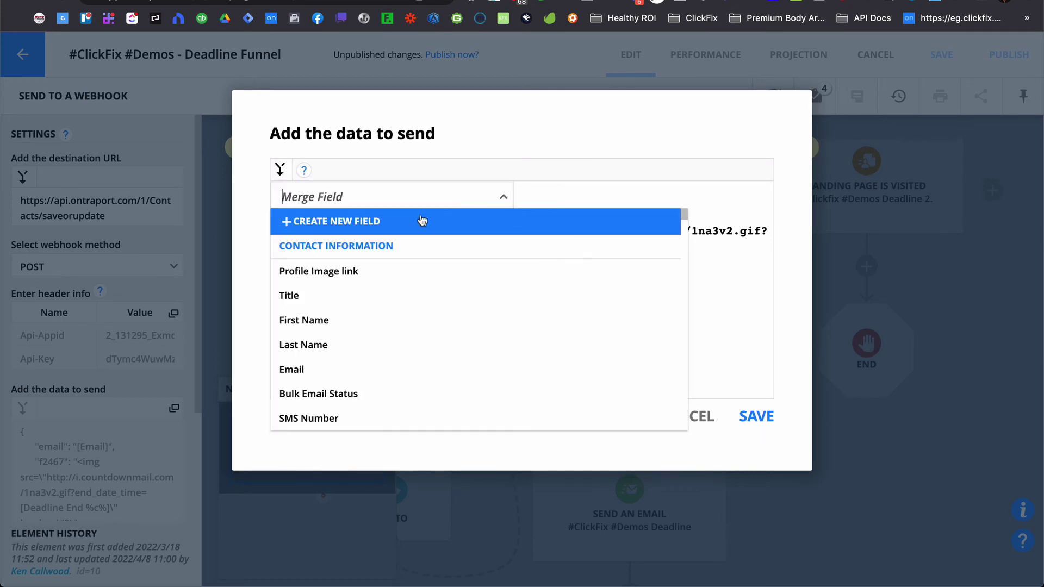
type("dead")
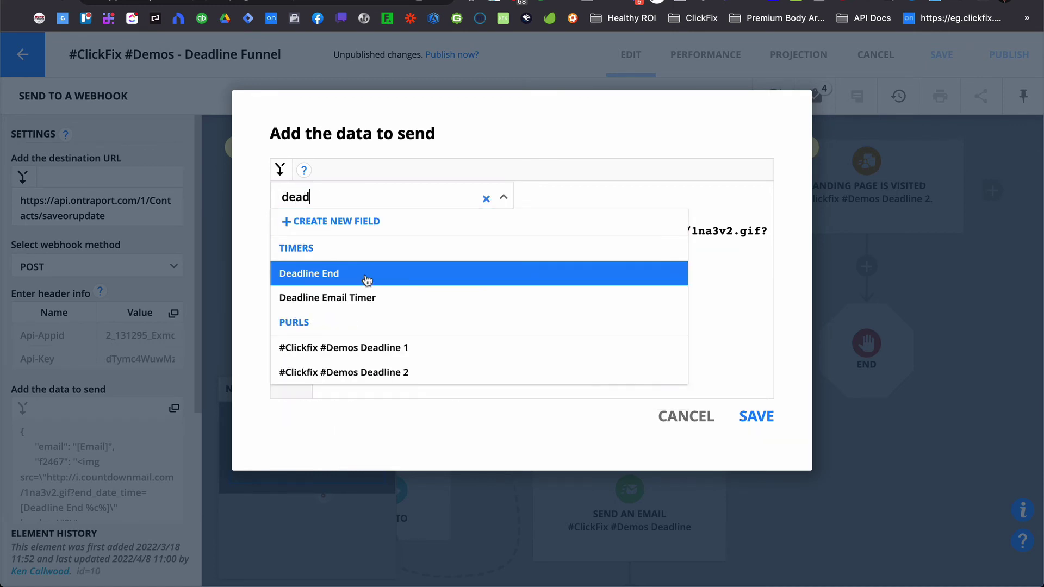
left_click(370, 279)
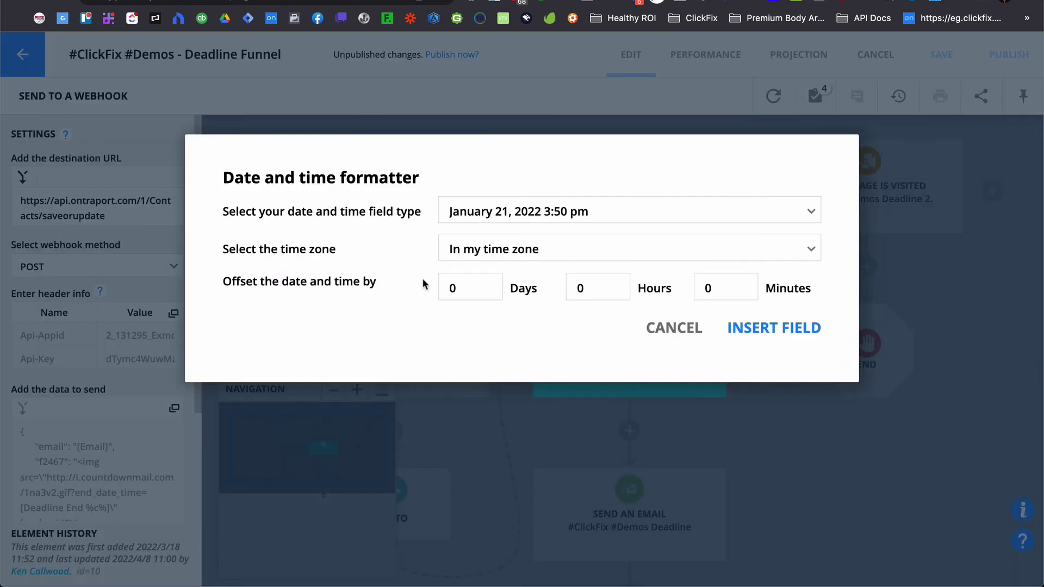
Review the available date formats, choose 1/21/2022, and insert the Deadline End merge field
left_click(556, 216)
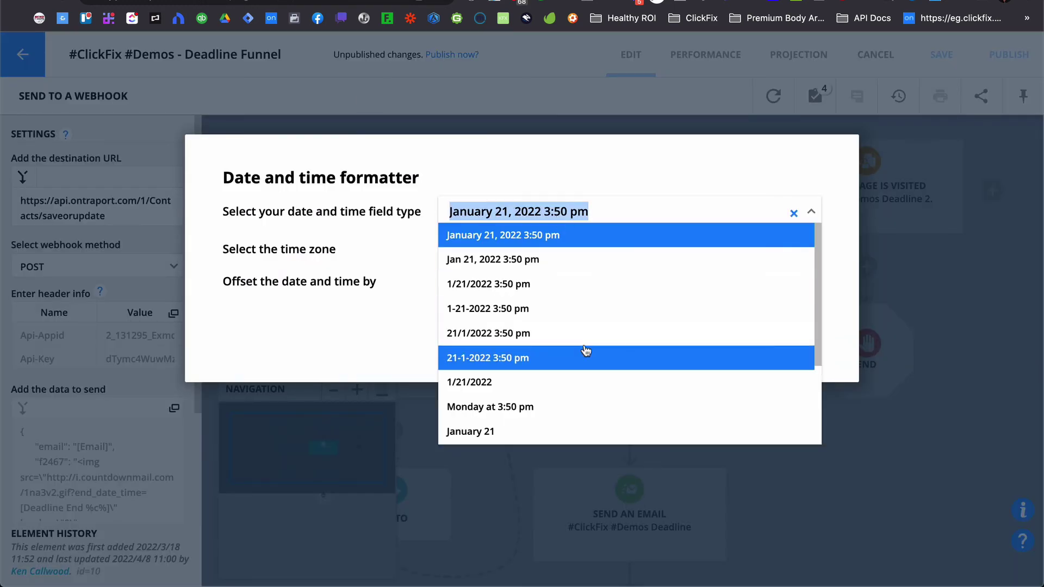
scroll(586, 352, "down", 1)
scroll(586, 351, "down", 1)
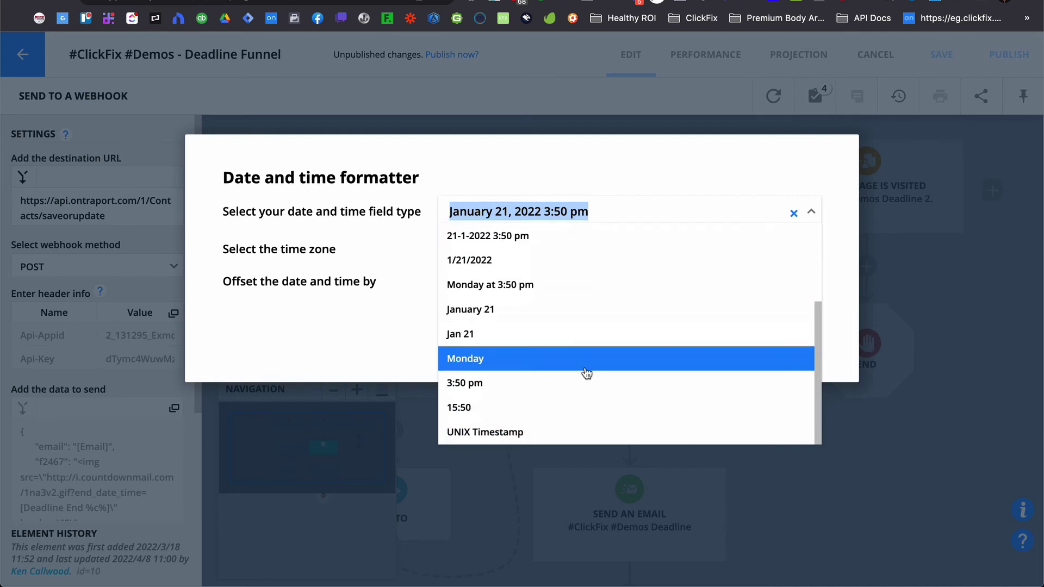
scroll(587, 373, "up", 3)
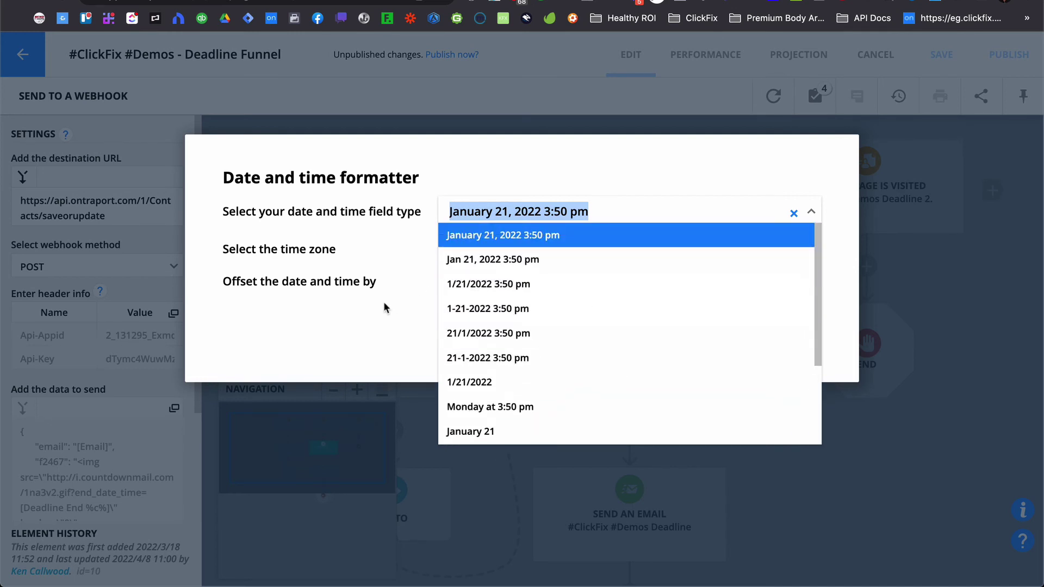
left_click(364, 319)
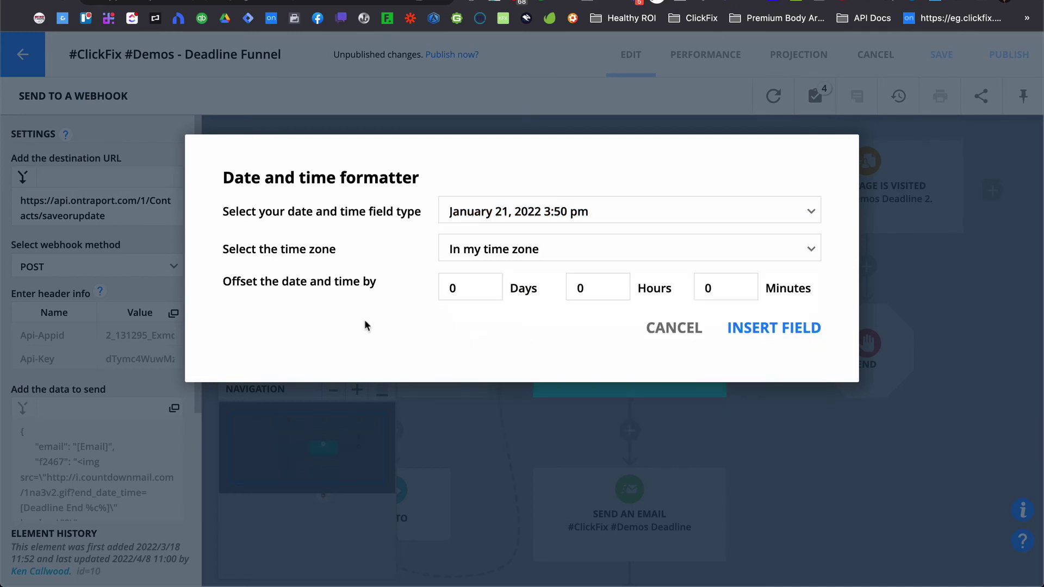
left_click(571, 219)
left_click(527, 382)
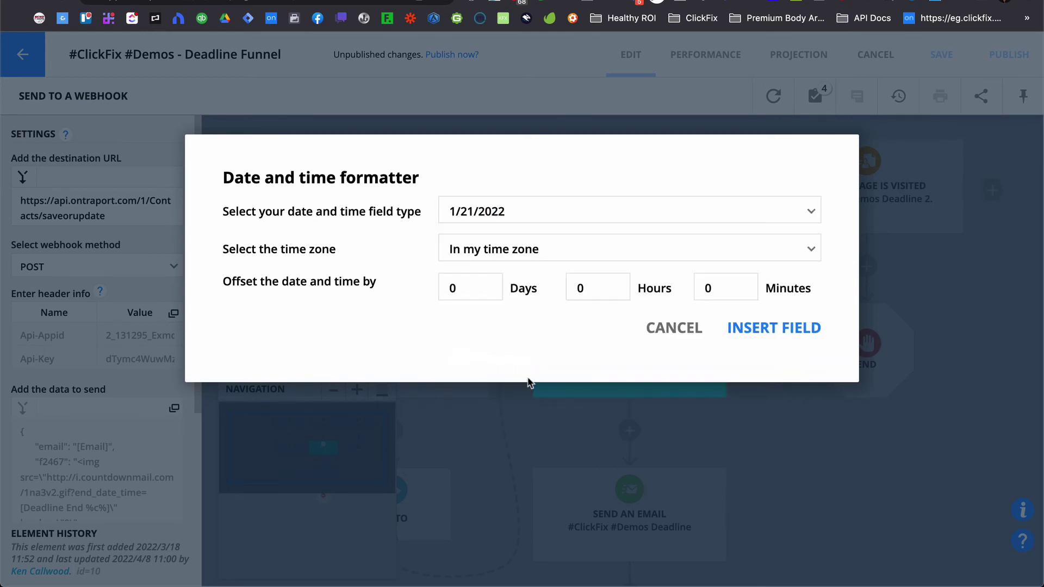
left_click(763, 329)
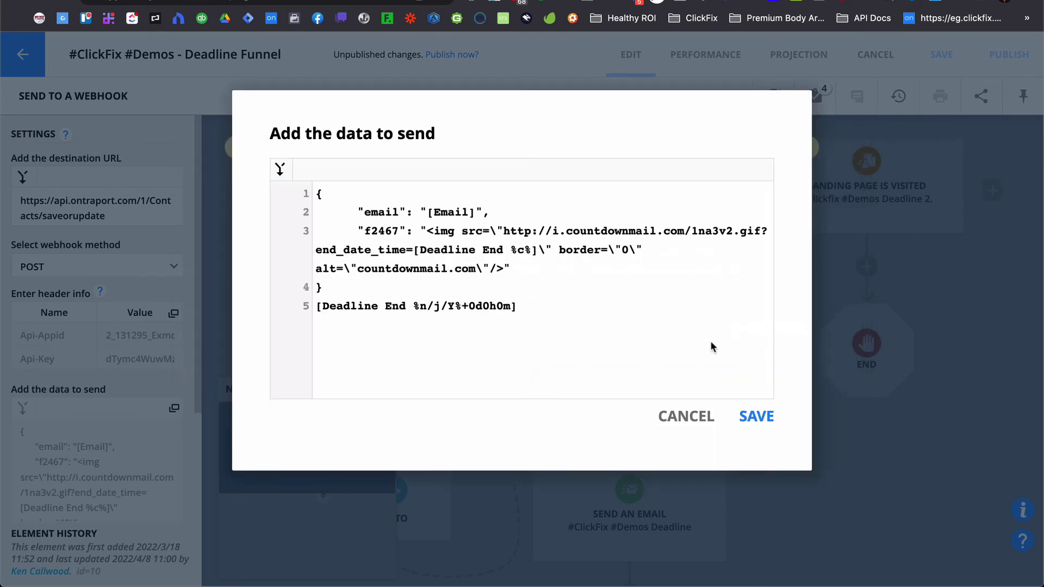
Replace the format code in the inserted Deadline End merge field with c% so it reads [Deadline End %c%]
left_click(509, 252)
left_click_drag(419, 305, 511, 306)
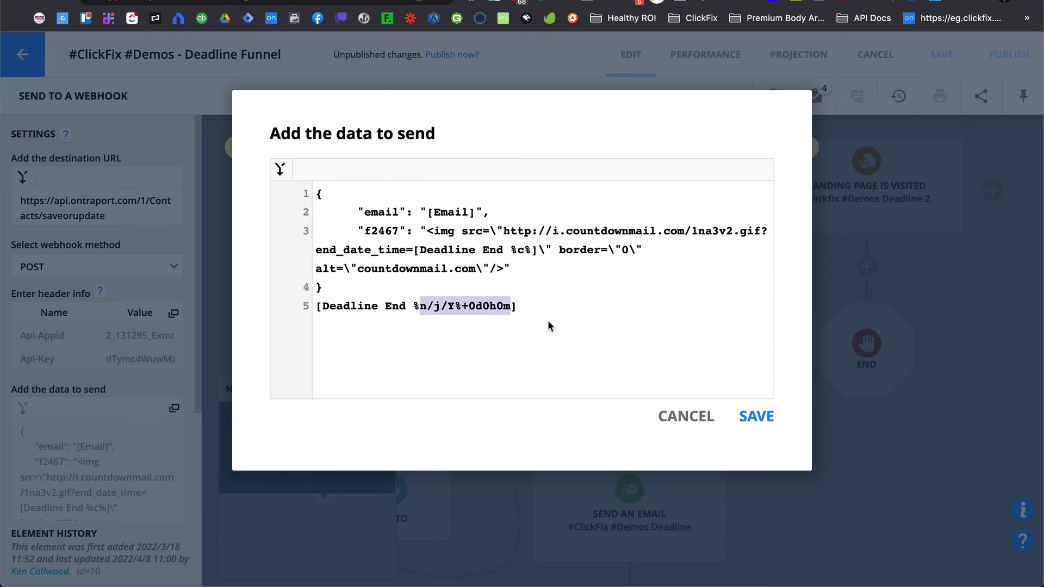
type("c%")
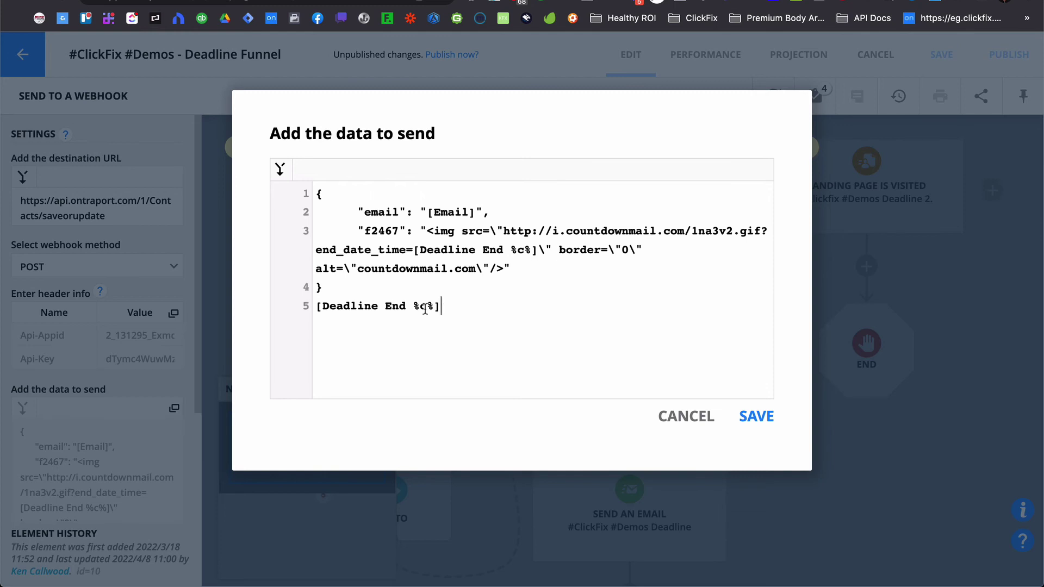
Delete the extra merge field line, highlight %c% in the end_date_time value, and cancel the webhook data edit
key("super+BackSpace")
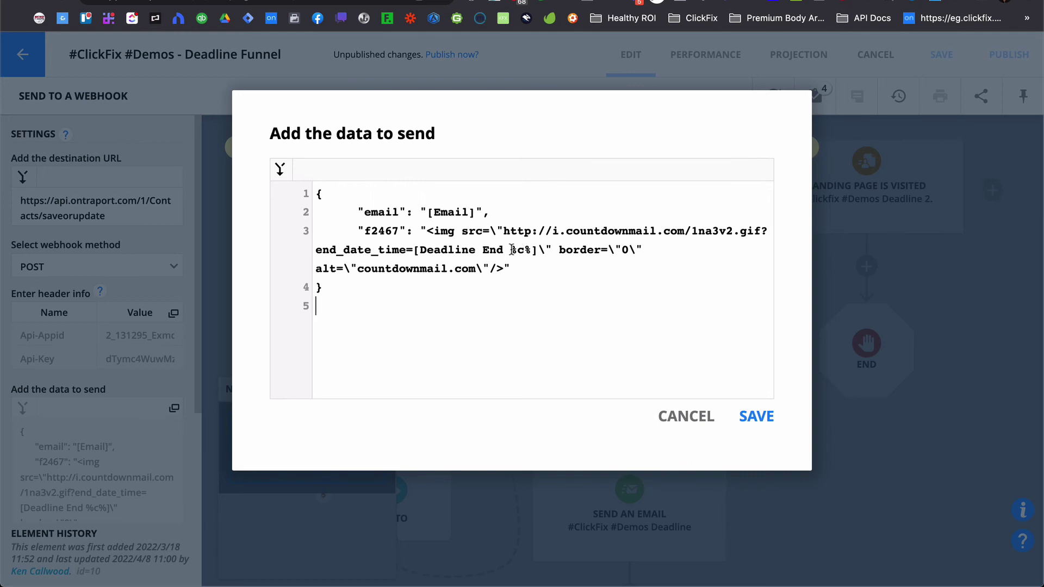
left_click_drag(511, 250, 532, 250)
left_click(693, 426)
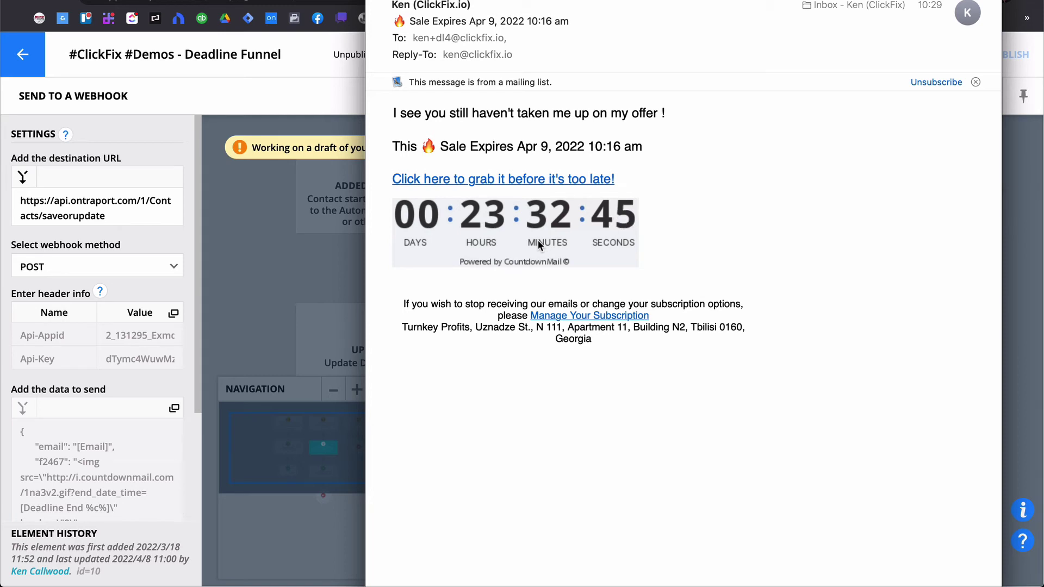
Leave the countdown email, close the webhook settings, and switch to the #Clickfix #Demos Deadline 1 landing page editor
left_click(277, 276)
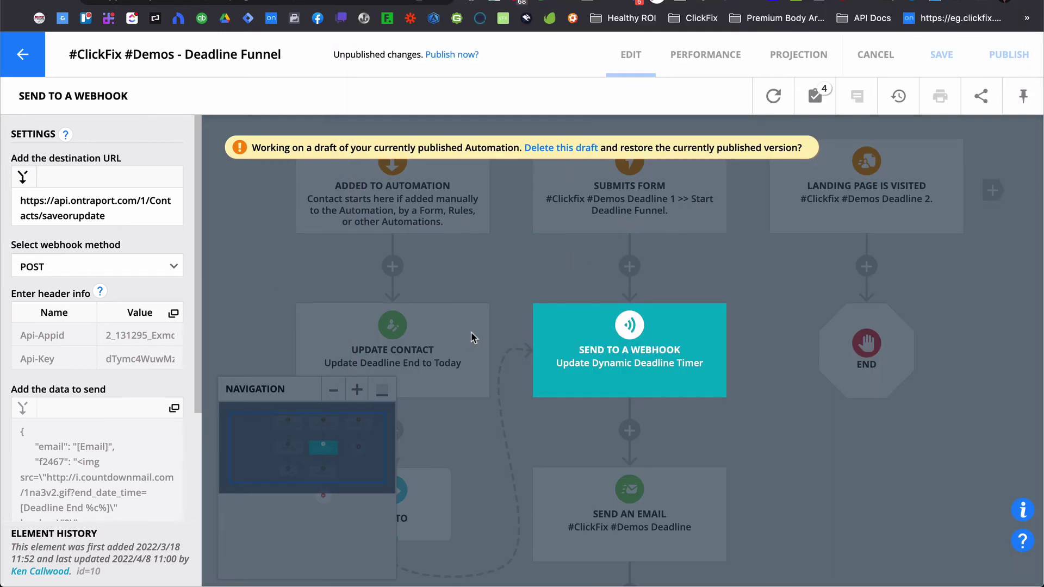
left_click(510, 283)
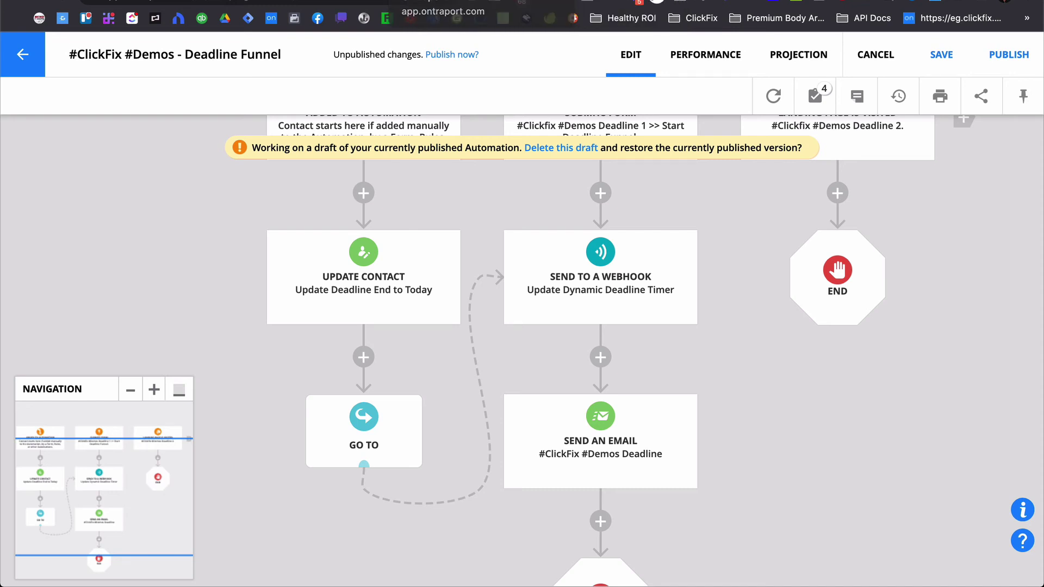
left_click(399, 1)
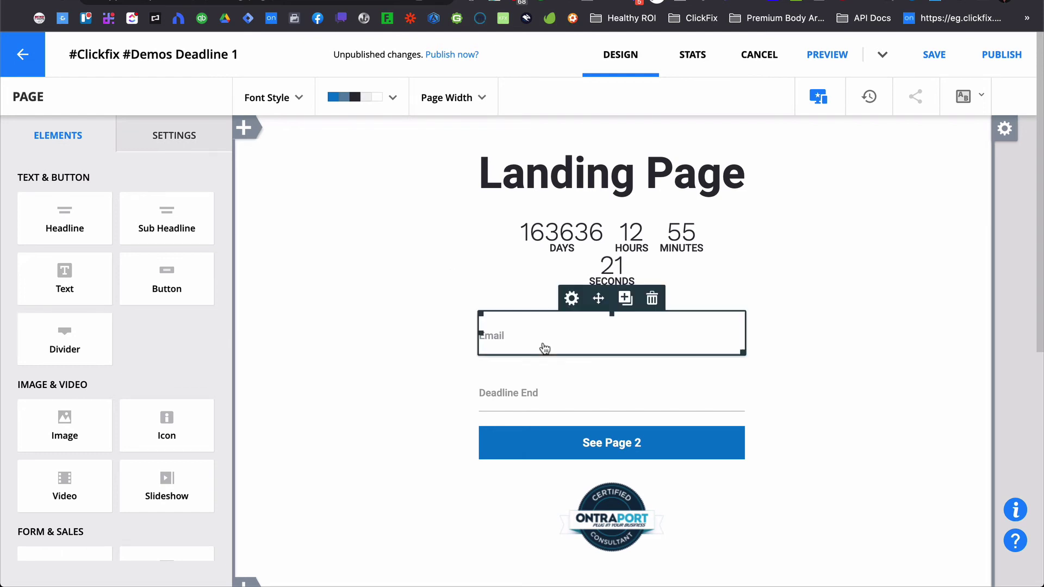
Set the expired GIF block to display to identified visitors only and turn off its page URL text condition
scroll(551, 408, "down", 4)
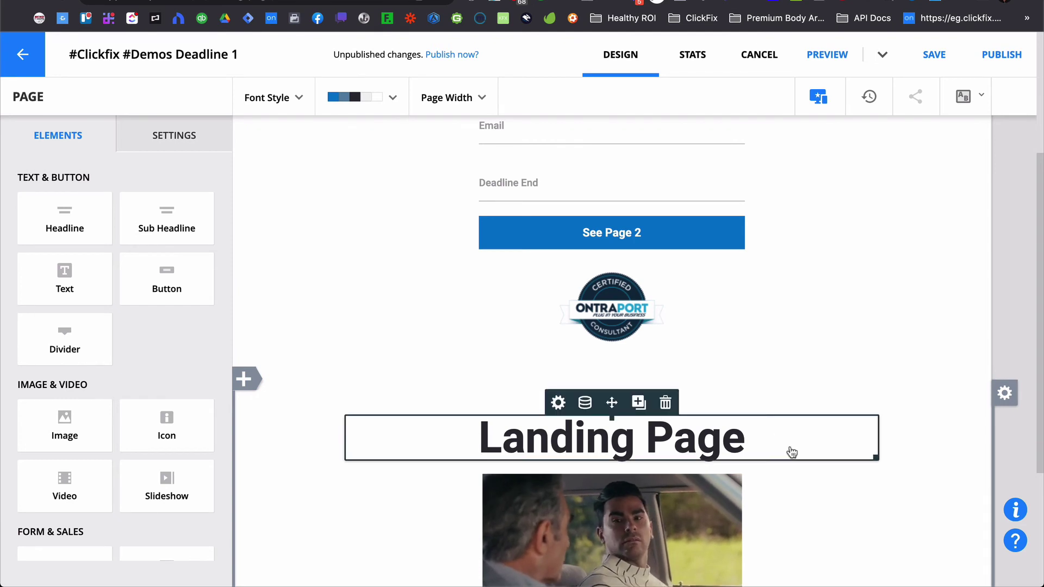
scroll(917, 435, "down", 1)
scroll(930, 413, "down", 2)
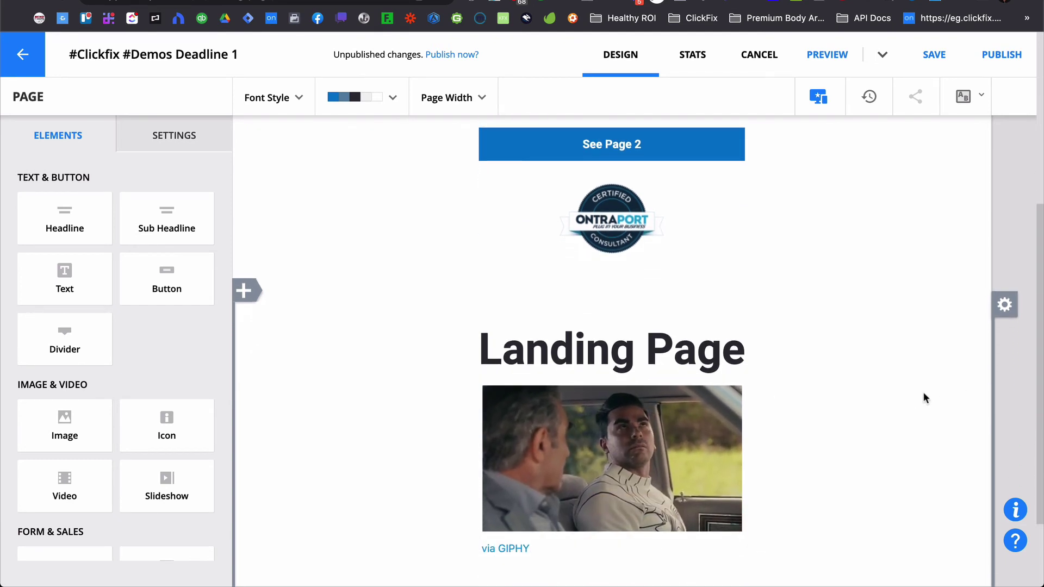
scroll(919, 370, "down", 3)
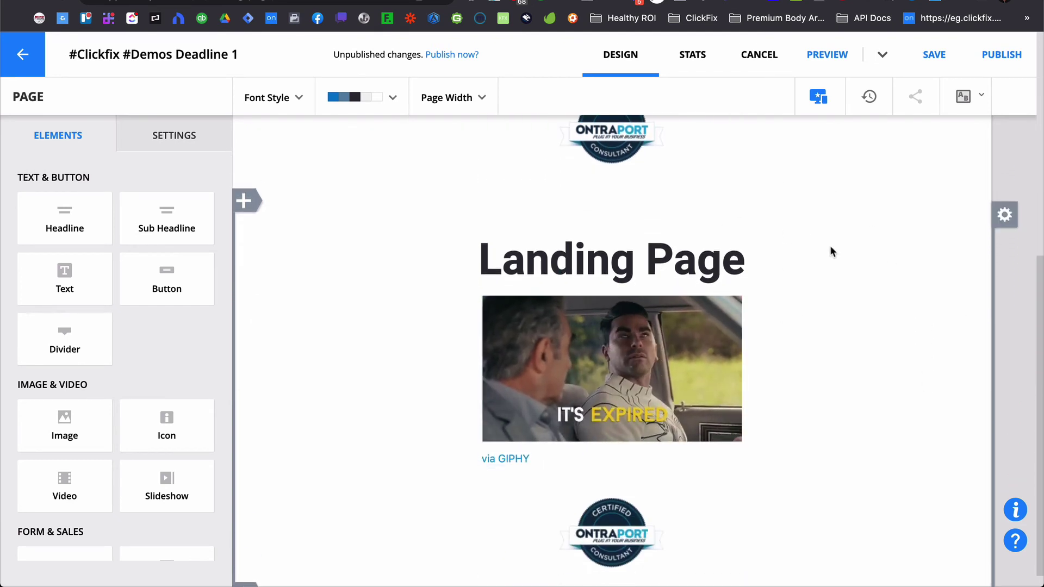
left_click(1005, 215)
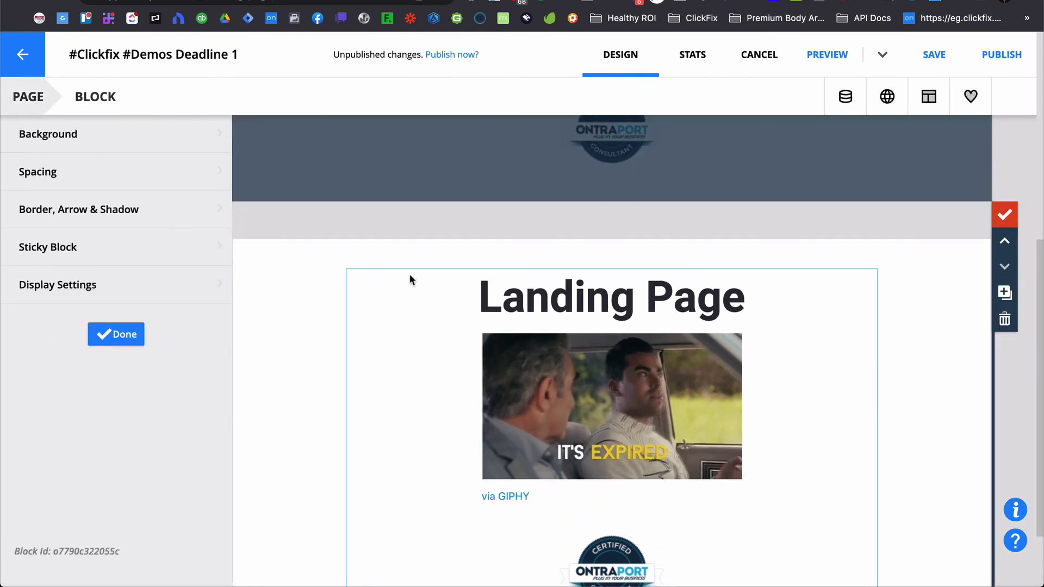
left_click(109, 285)
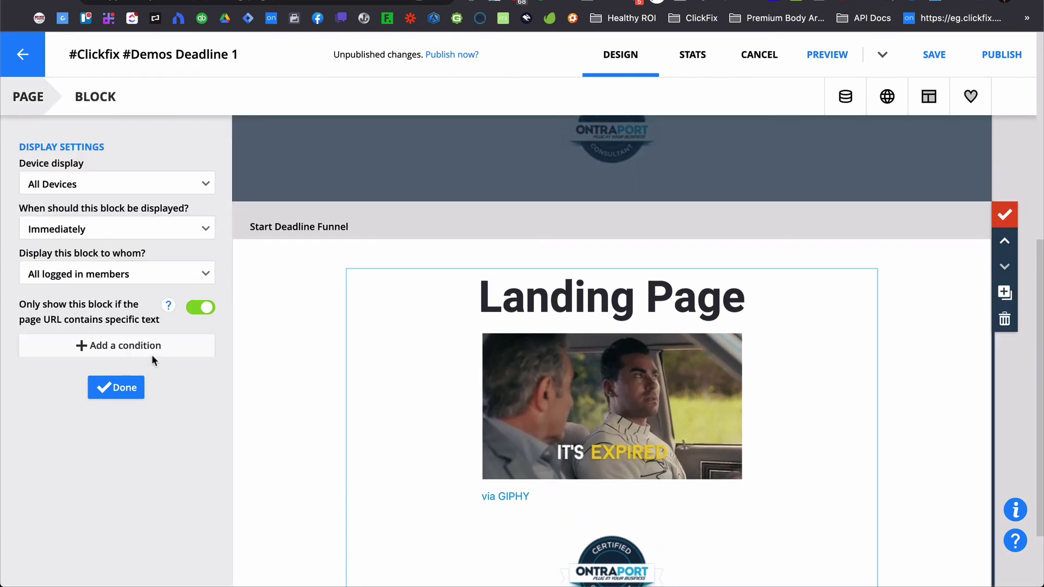
left_click(159, 273)
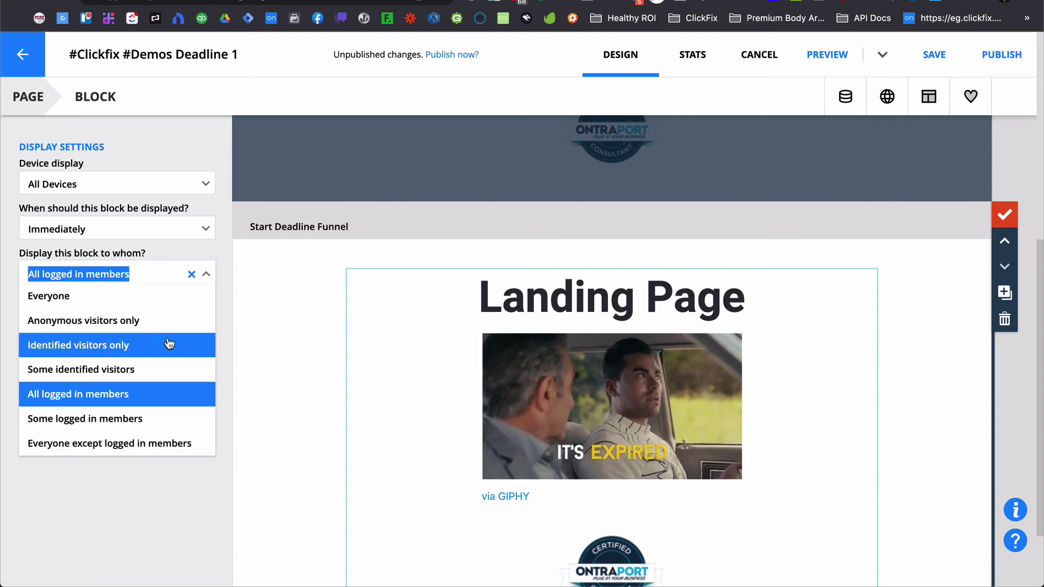
left_click(138, 351)
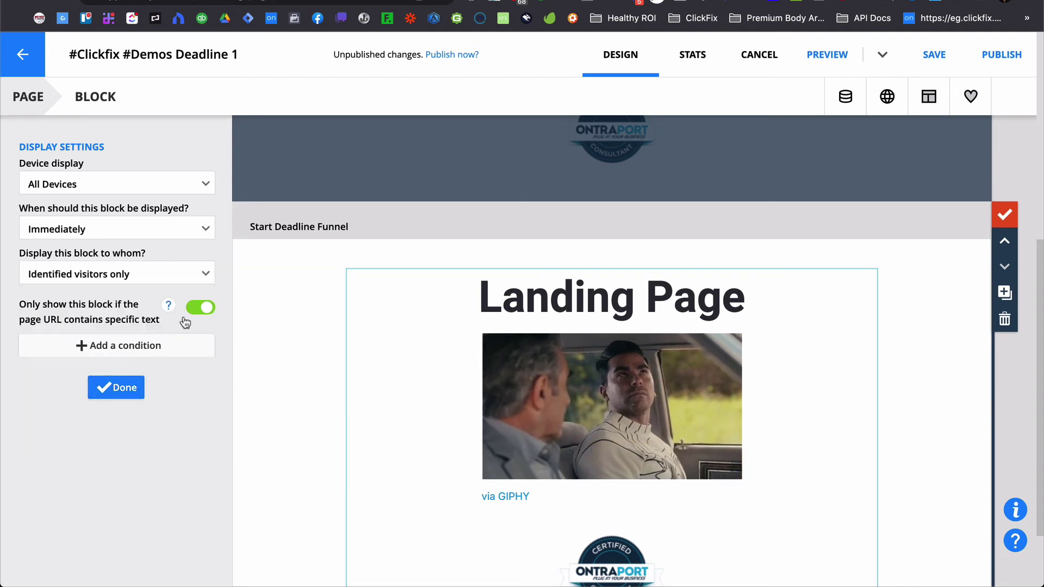
left_click(207, 308)
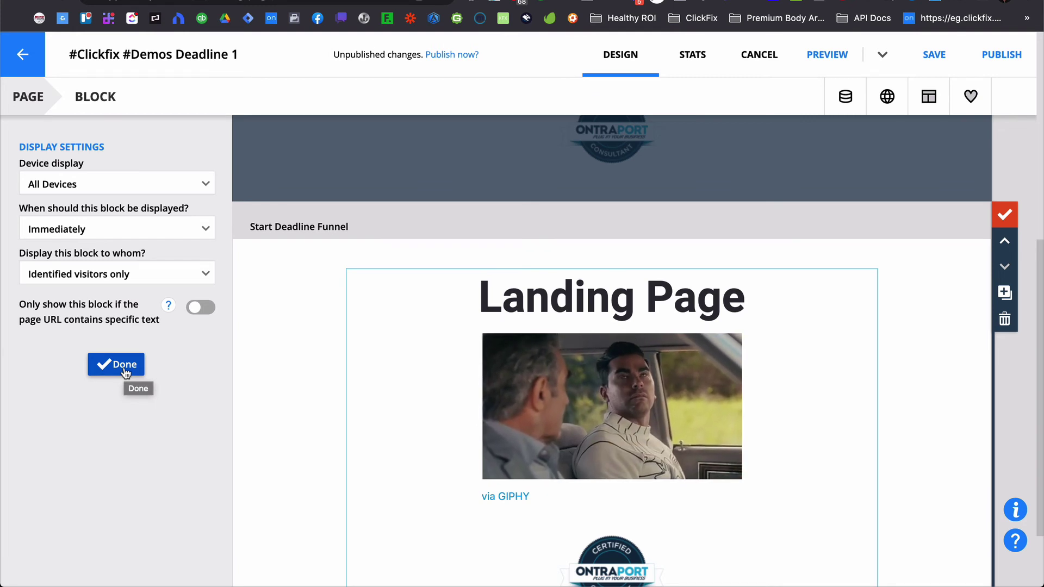
left_click(126, 373)
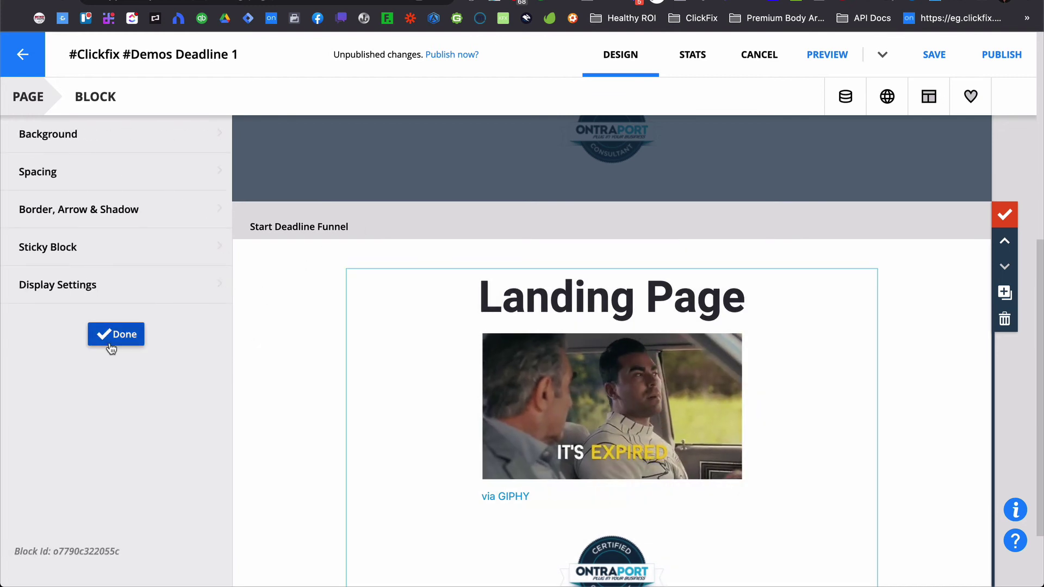
left_click(110, 339)
Set the countdown form block to display to anonymous visitors only and publish the landing page
scroll(853, 306, "up", 8)
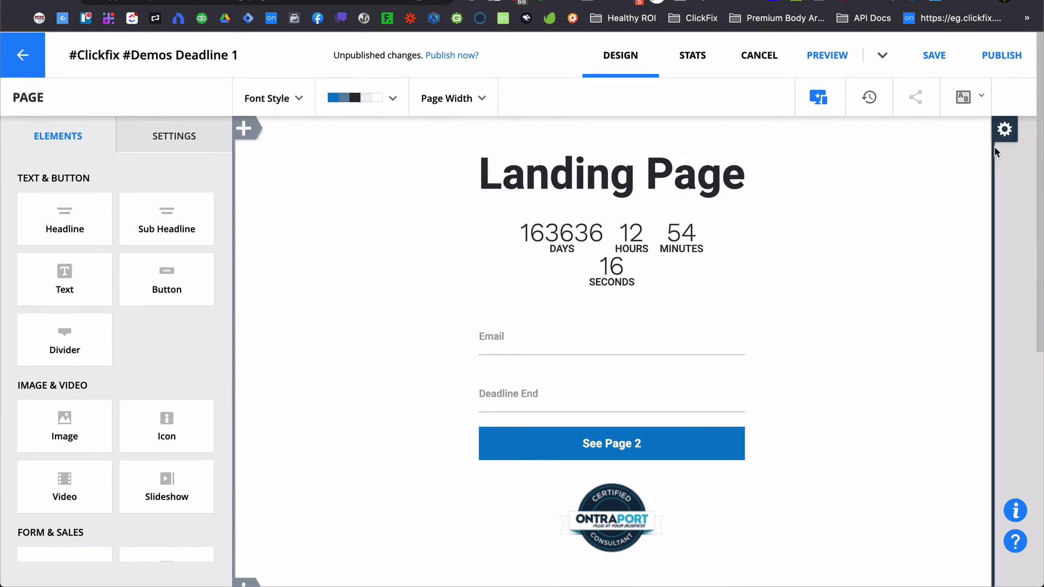
left_click(1006, 142)
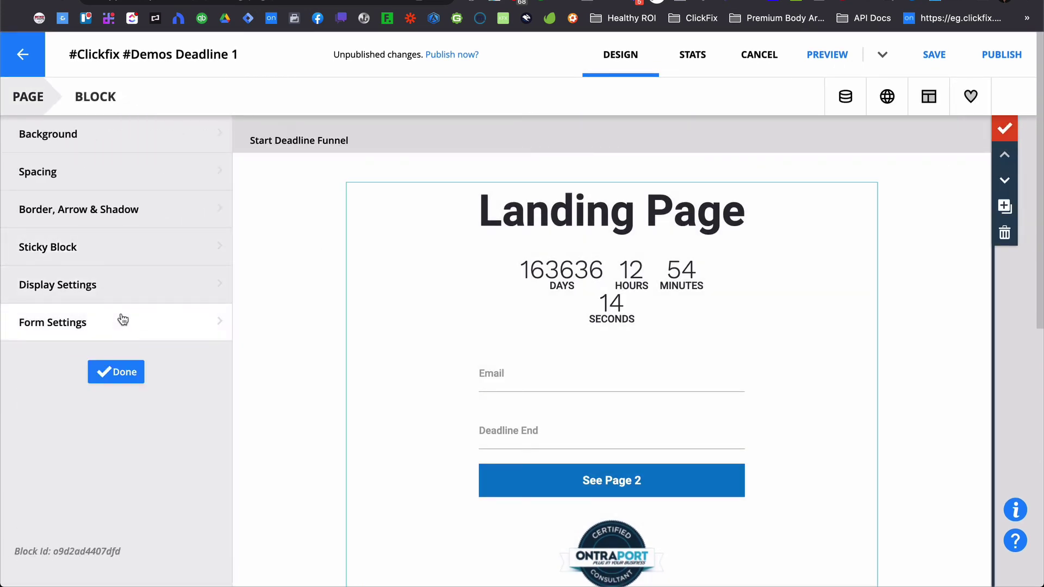
left_click(137, 287)
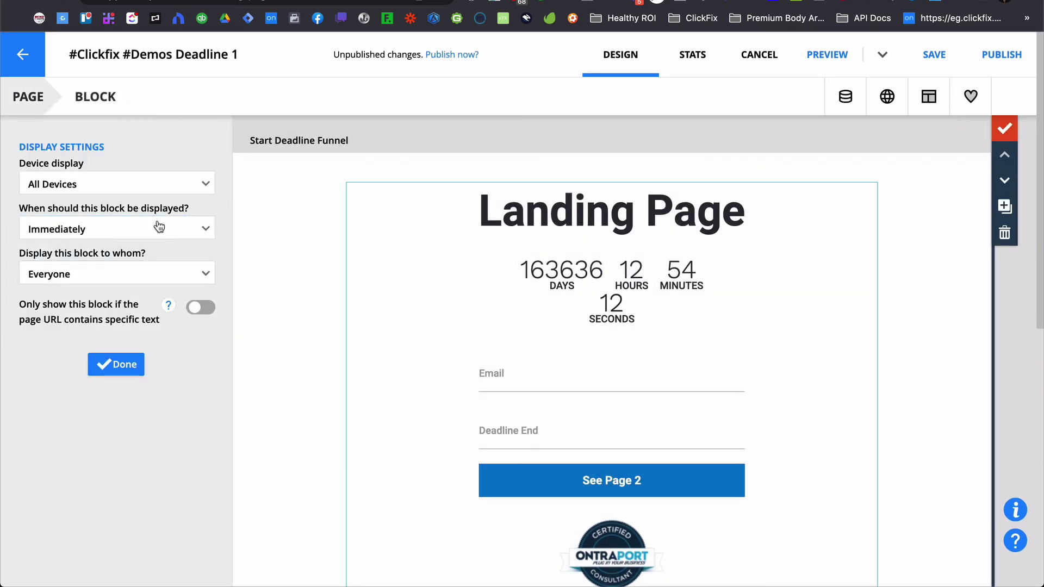
left_click(144, 274)
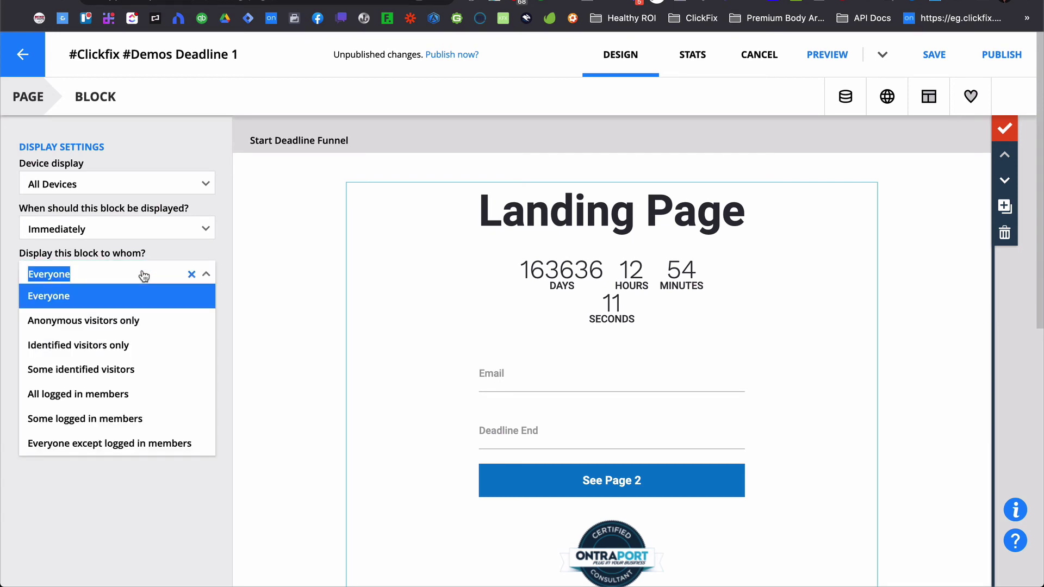
left_click(141, 325)
left_click(124, 360)
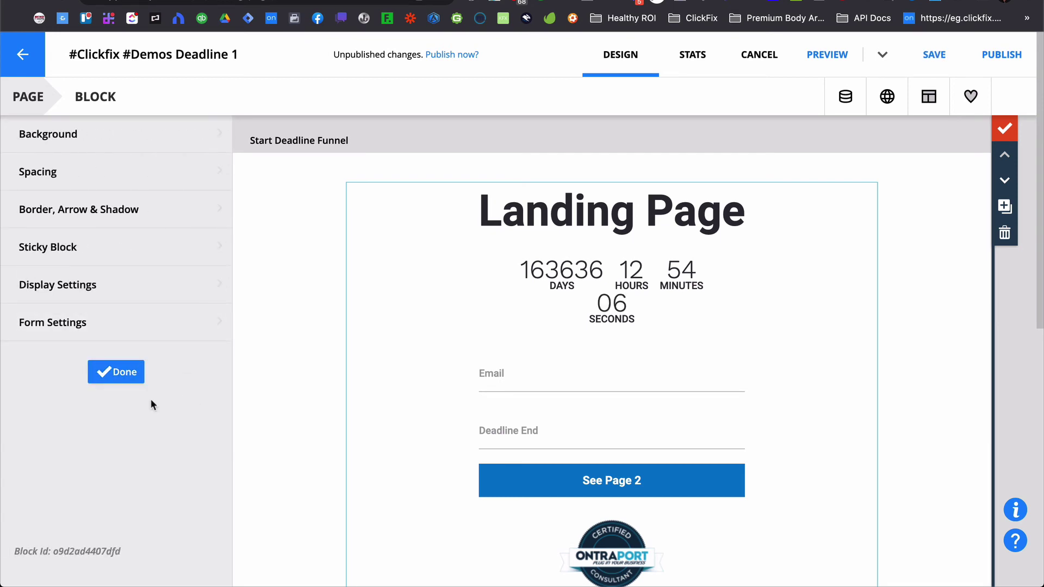
left_click(123, 373)
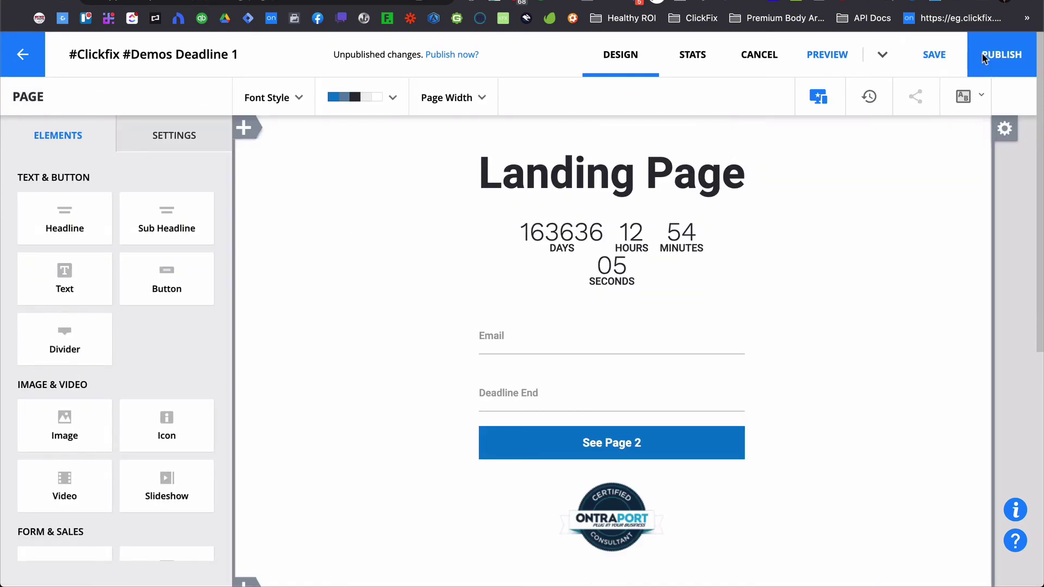
left_click(984, 59)
left_click(755, 495)
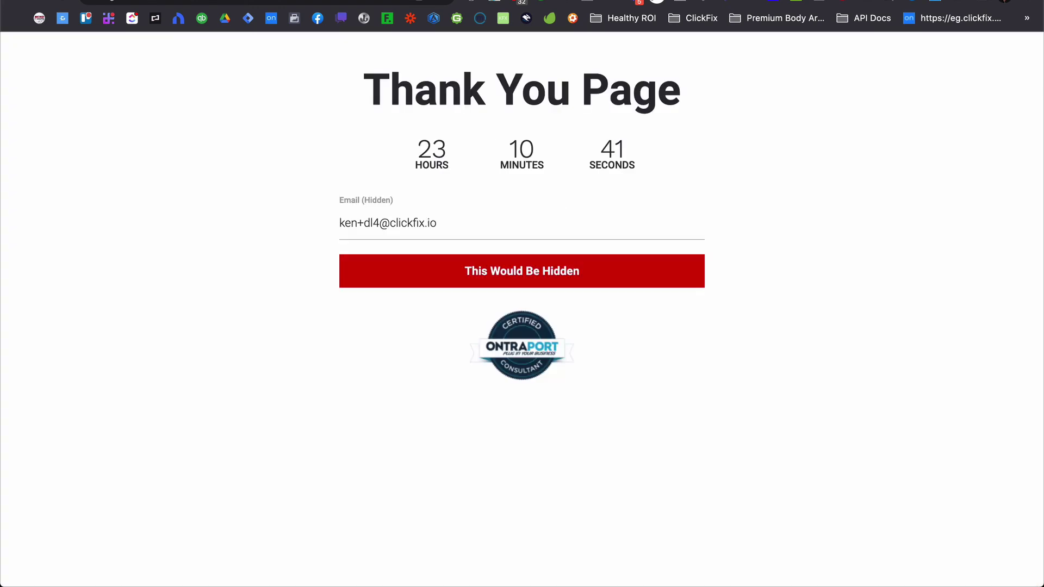
Return from the live Thank You page to the landing page and submit the form with a new test email address
left_click(17, 1)
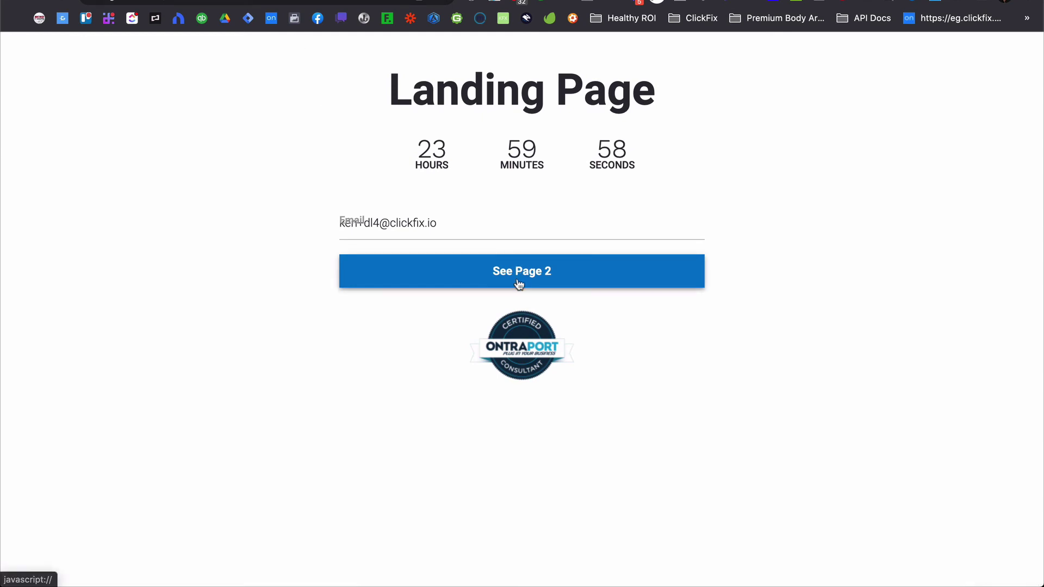
left_click(378, 225)
key("BackSpace")
type("5")
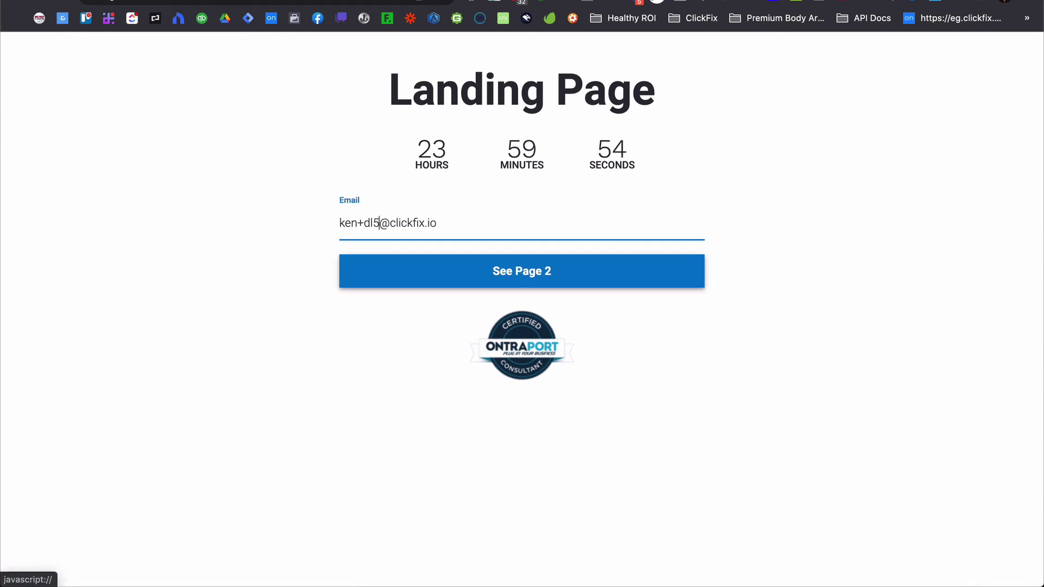
left_click(534, 277)
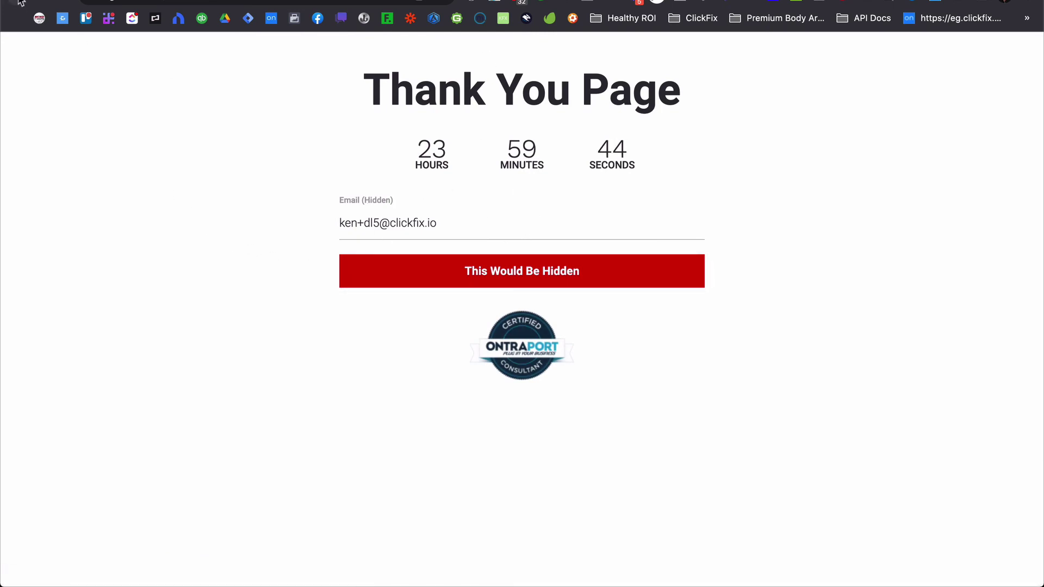
Load the live page again from the browser's web address
left_click(207, 2)
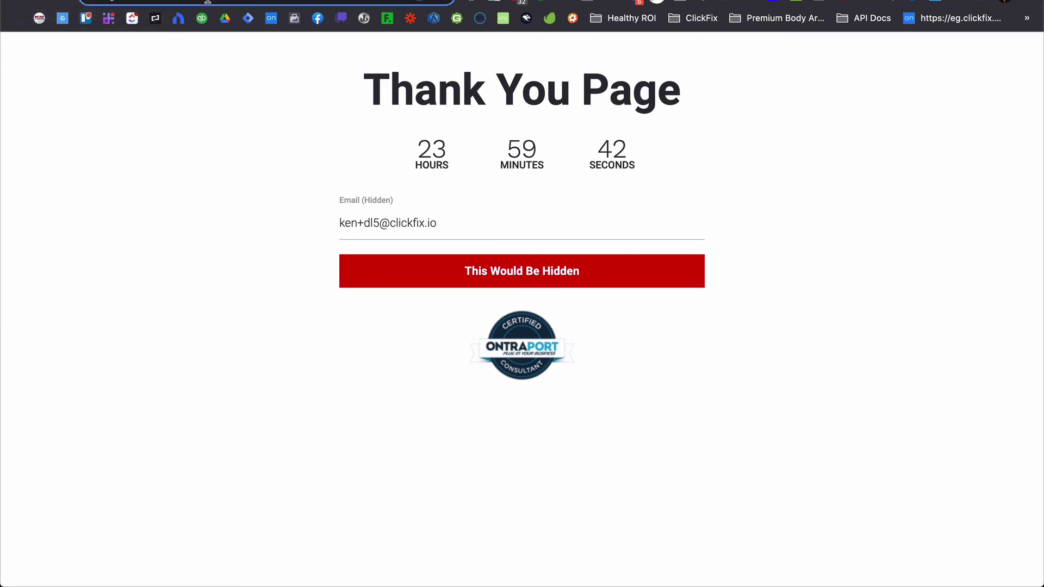
key("Return")
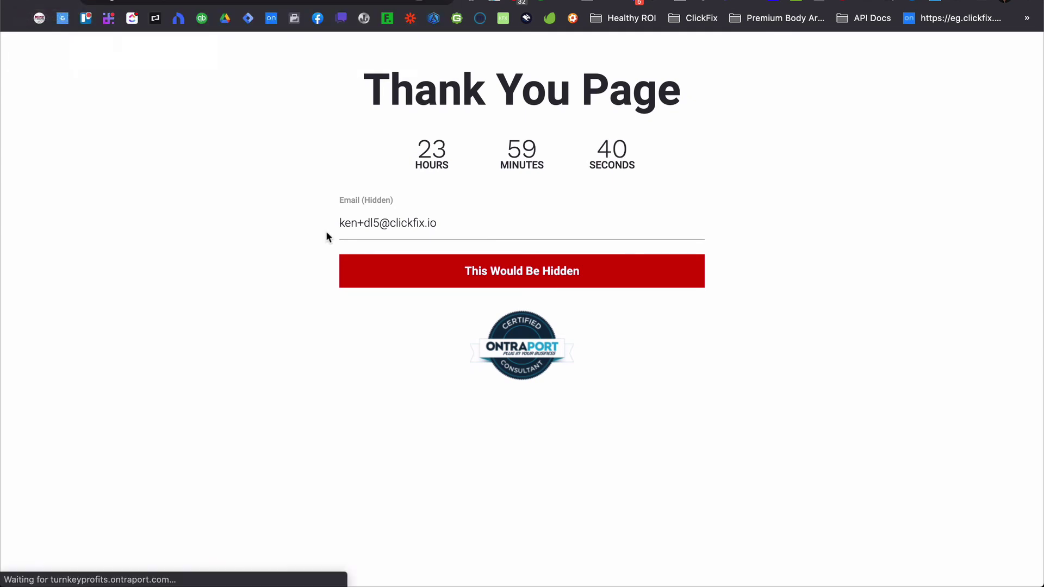